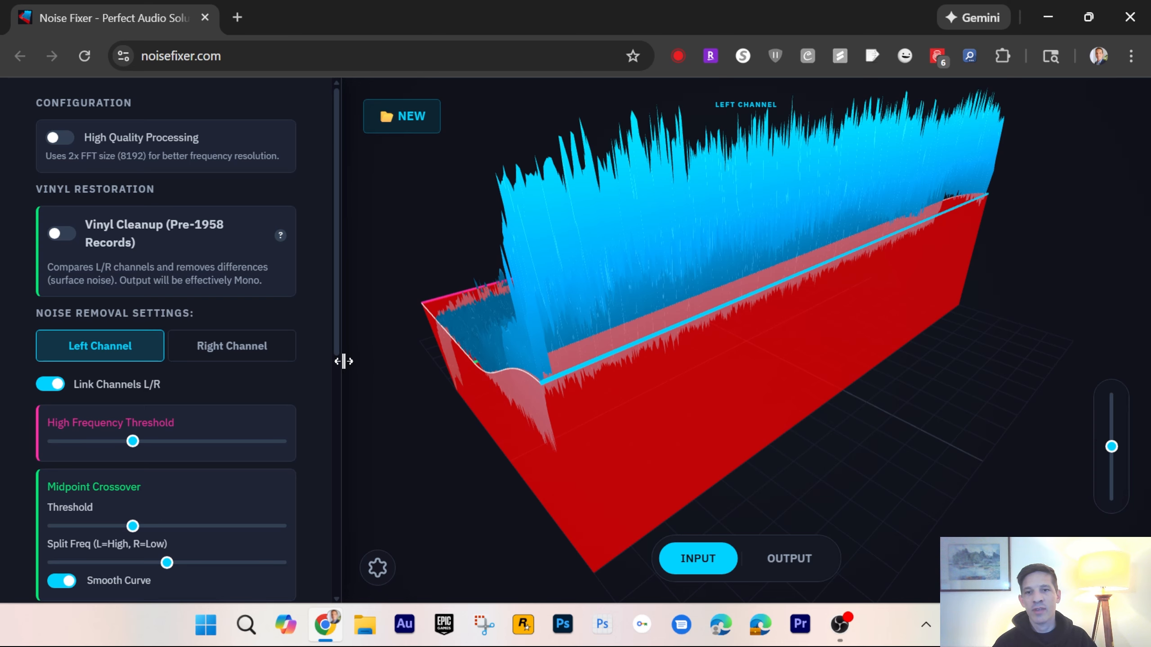
# Lower the High Frequency, Midpoint Crossover and Low Frequency thresholds of the linked channels to -200 dB
pyautogui.scroll(-4, 318, 372)
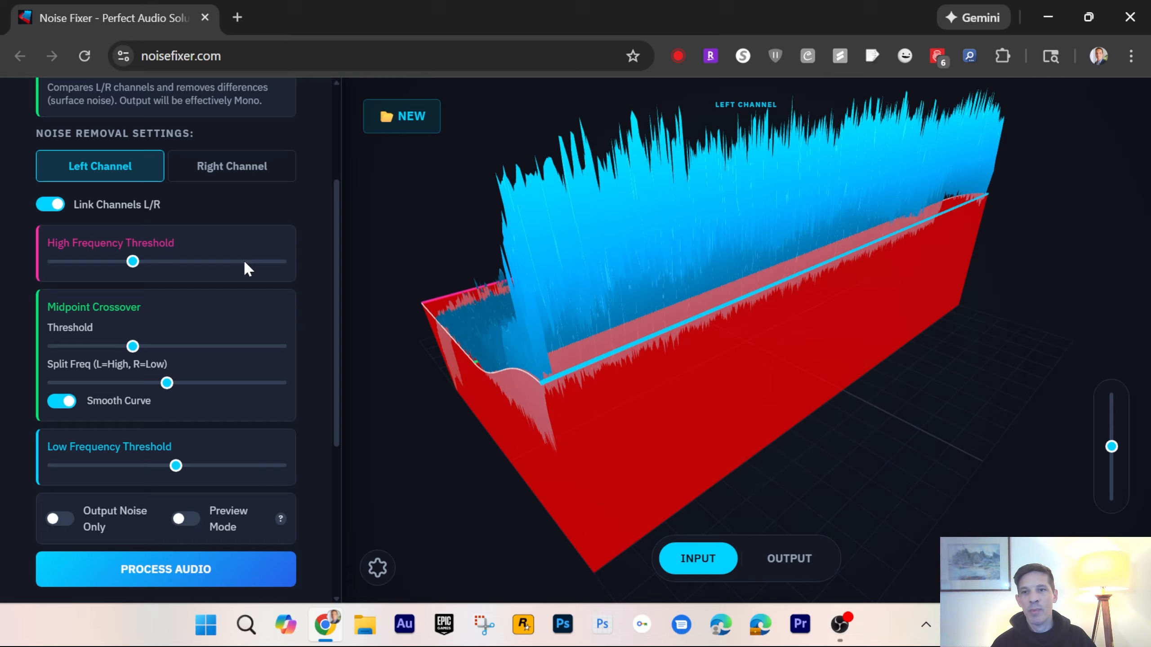
pyautogui.moveTo(132, 261); pyautogui.dragTo(50, 262)
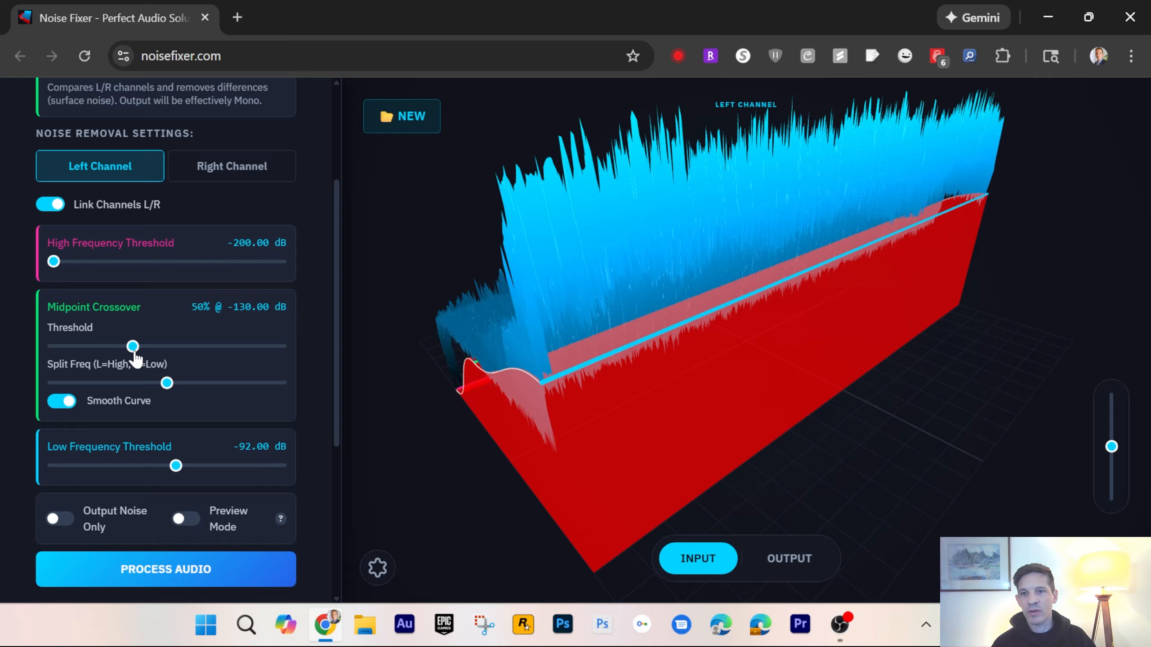
pyautogui.moveTo(133, 347); pyautogui.dragTo(40, 348)
pyautogui.moveTo(173, 469); pyautogui.dragTo(33, 469)
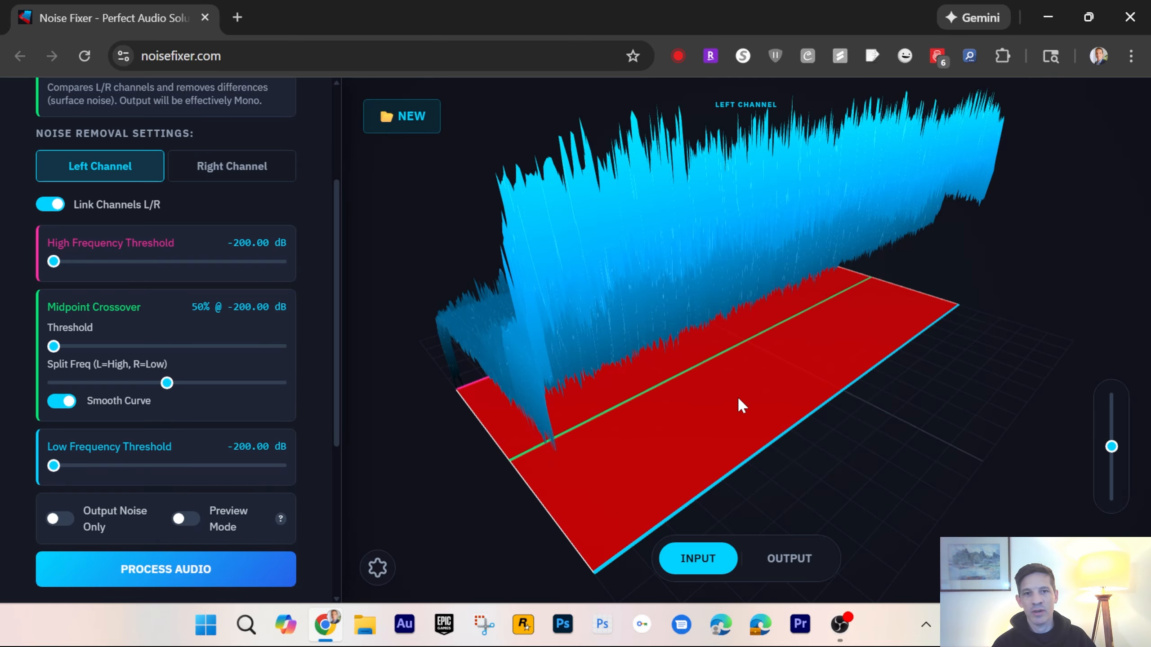
# Examine the 3D spectrogram of the input recording's left channel from several angles, comparing its low and high frequency areas
pyautogui.moveTo(739, 399); pyautogui.dragTo(683, 400)
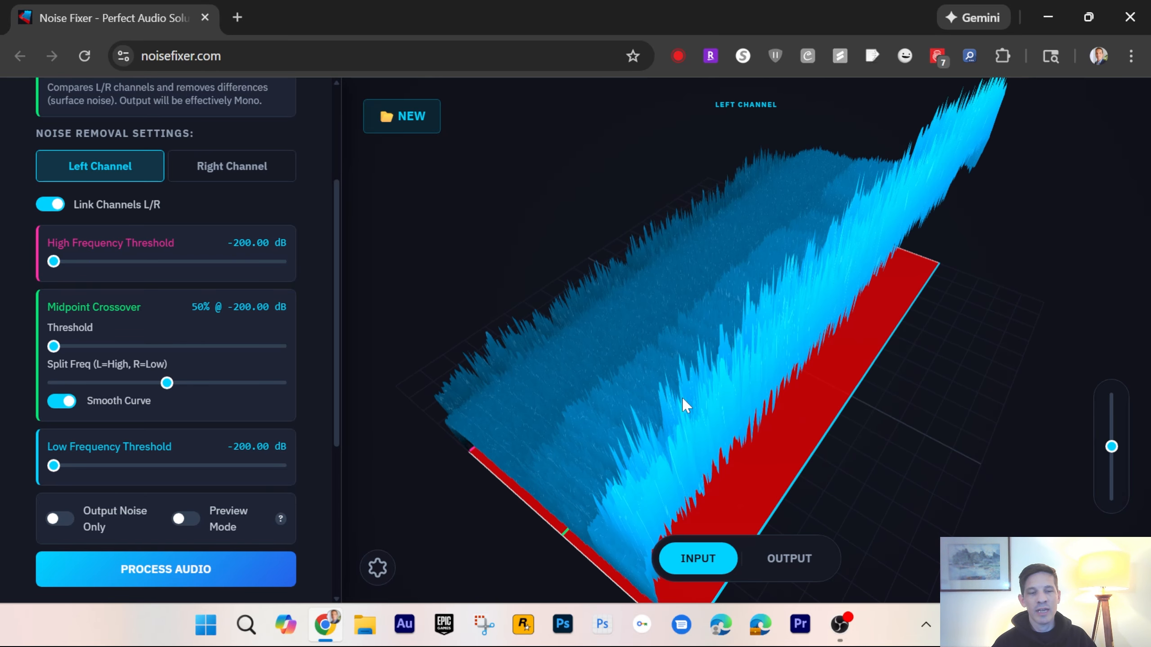
pyautogui.moveTo(865, 288); pyautogui.dragTo(787, 331)
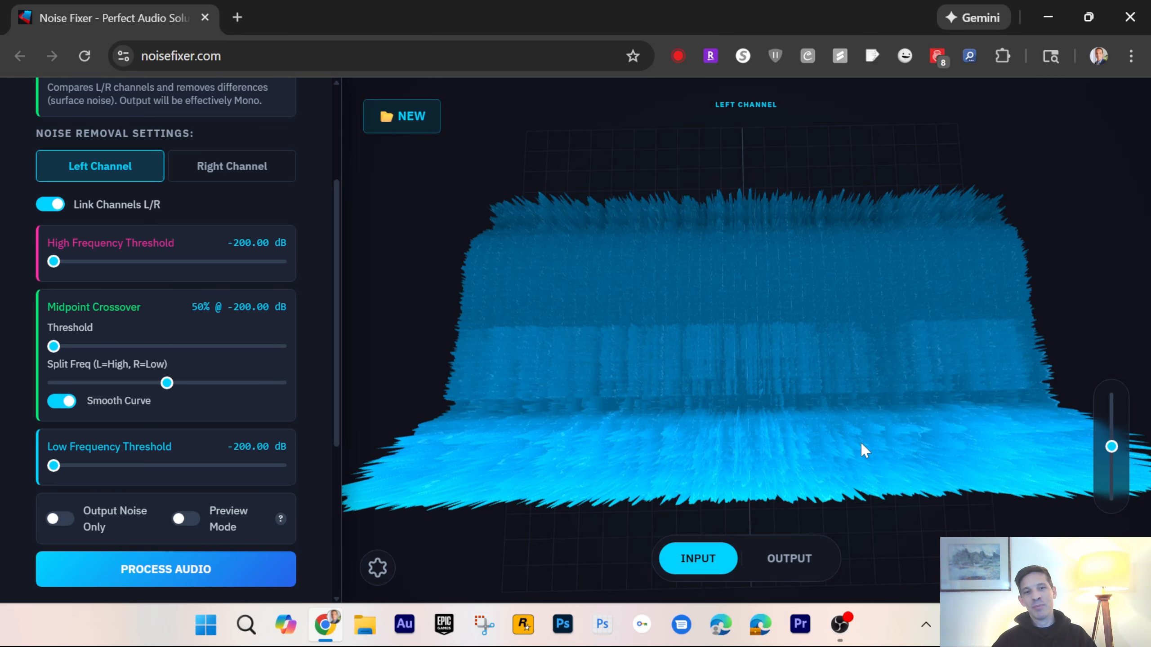
pyautogui.moveTo(776, 432); pyautogui.dragTo(916, 378)
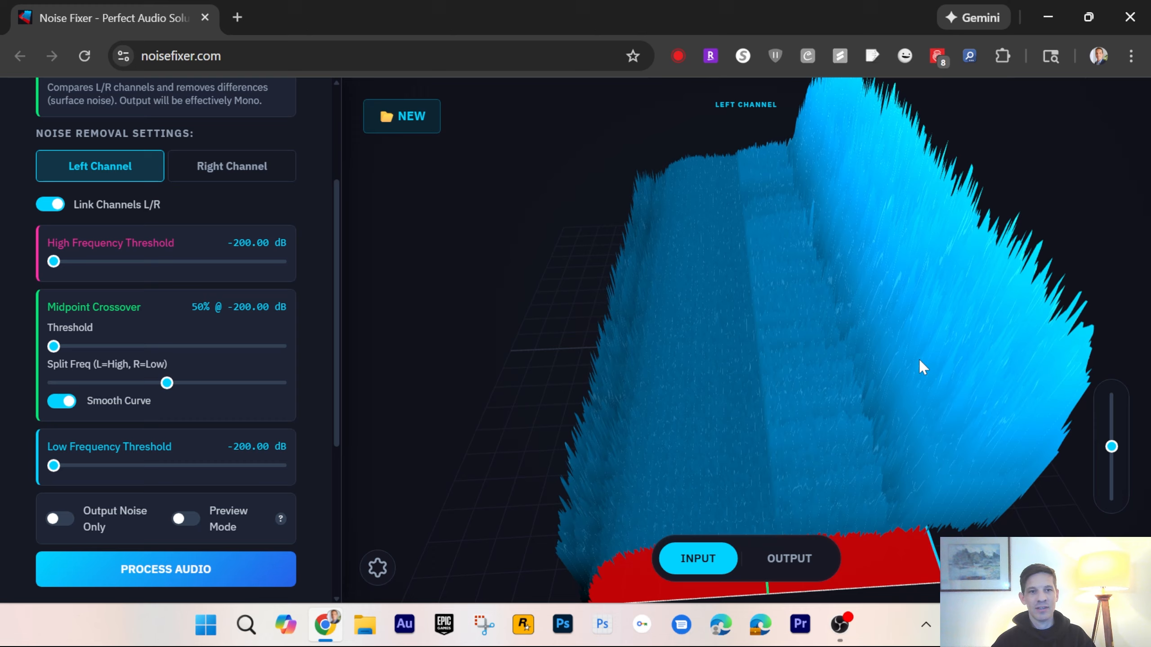
pyautogui.moveTo(914, 291); pyautogui.dragTo(779, 346)
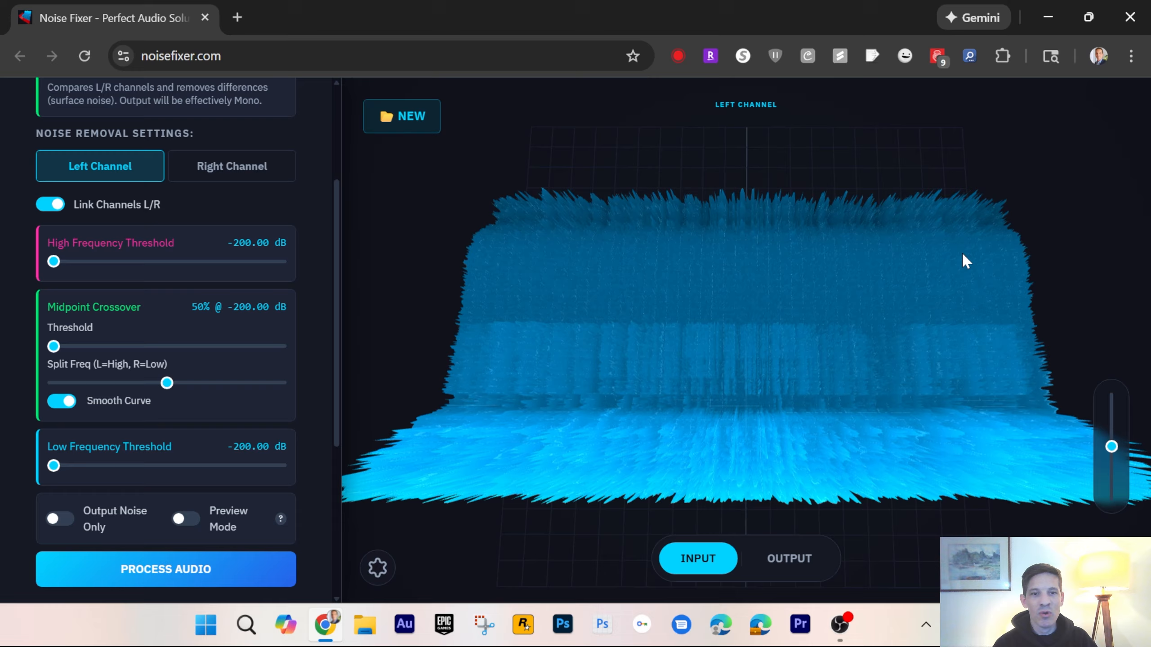
pyautogui.scroll(2, 791, 353)
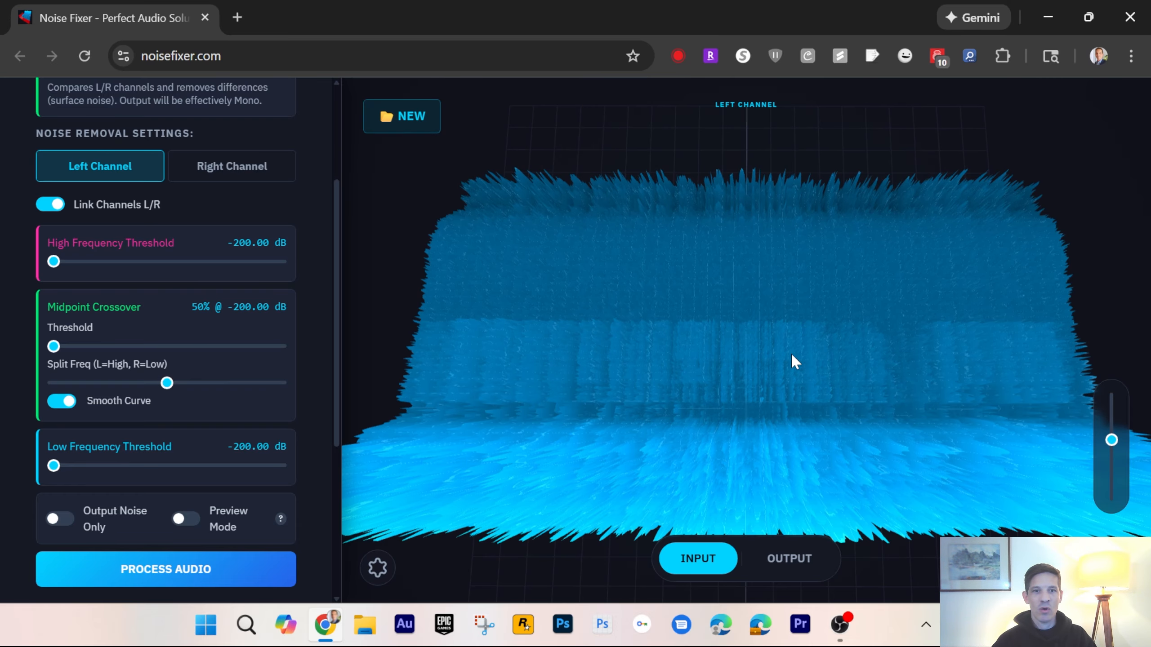
pyautogui.moveTo(792, 299); pyautogui.dragTo(759, 301)
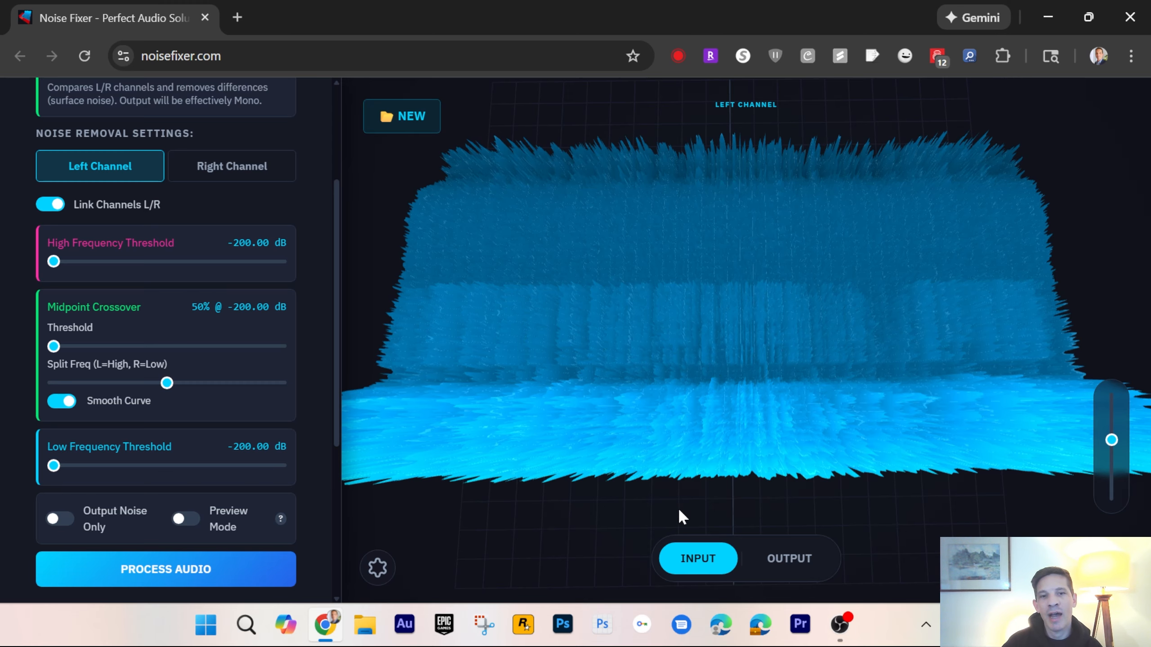
pyautogui.moveTo(652, 436); pyautogui.dragTo(810, 357)
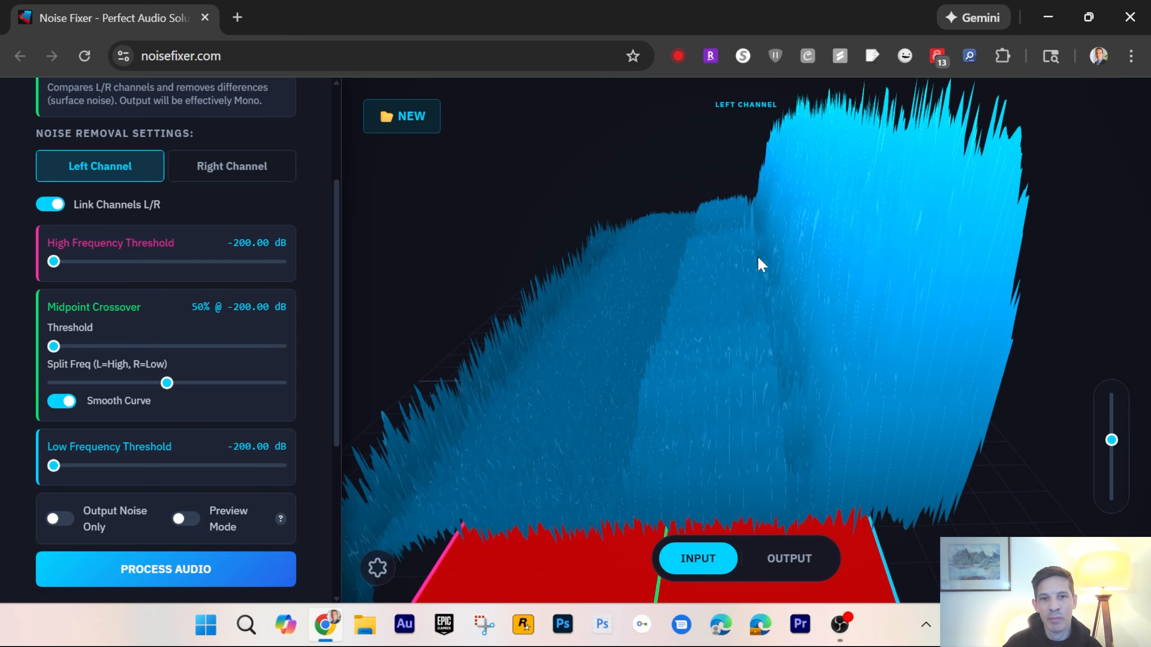
pyautogui.moveTo(701, 393); pyautogui.dragTo(734, 397)
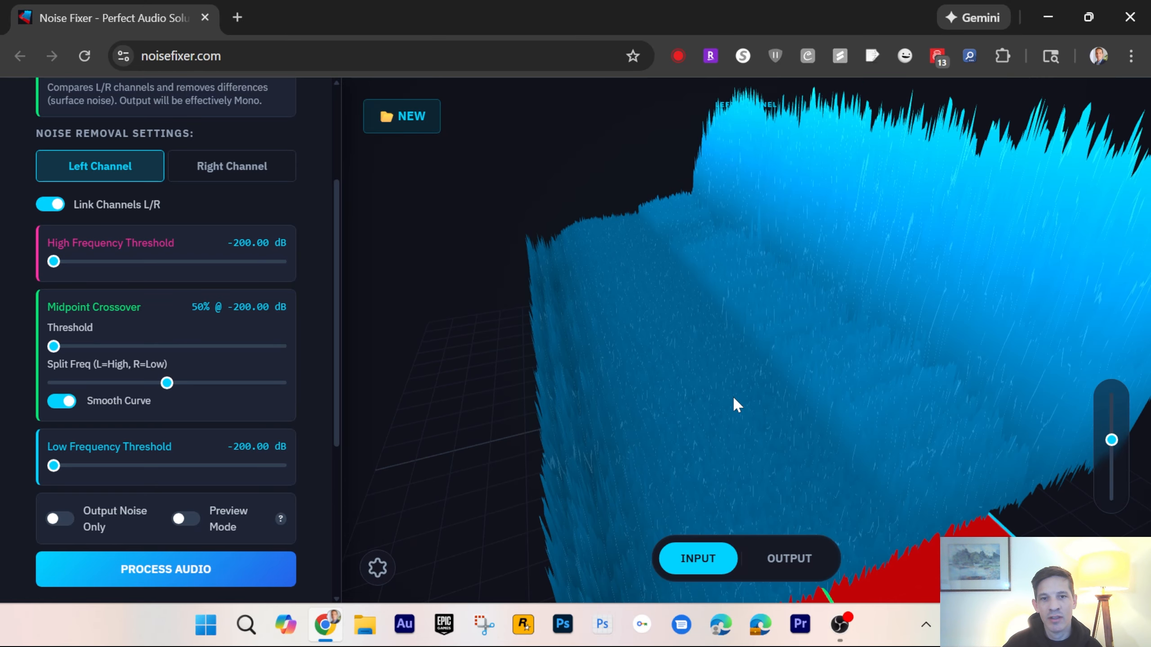
pyautogui.moveTo(796, 332); pyautogui.dragTo(748, 320)
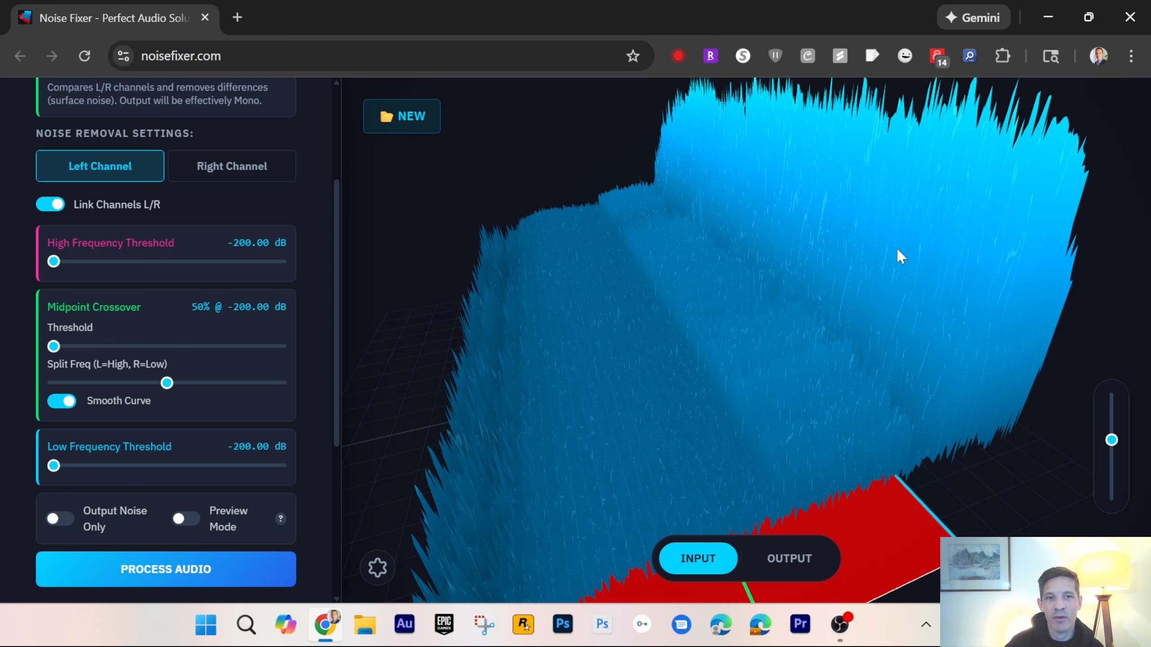
pyautogui.moveTo(911, 307); pyautogui.dragTo(747, 410)
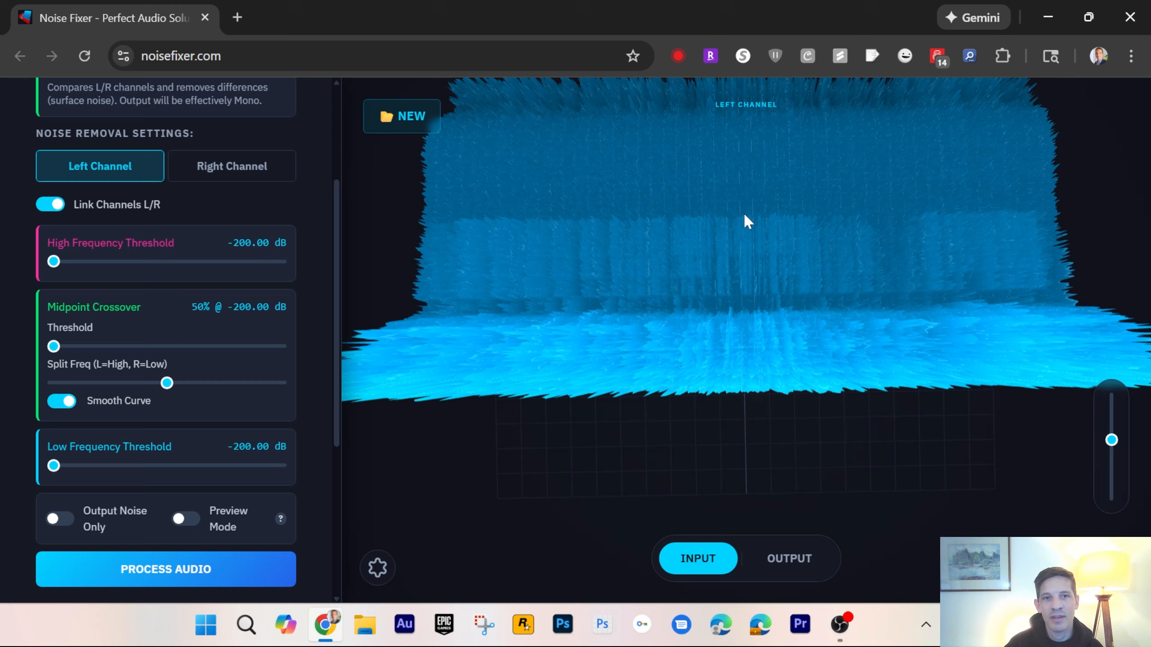
pyautogui.moveTo(743, 212); pyautogui.dragTo(588, 385)
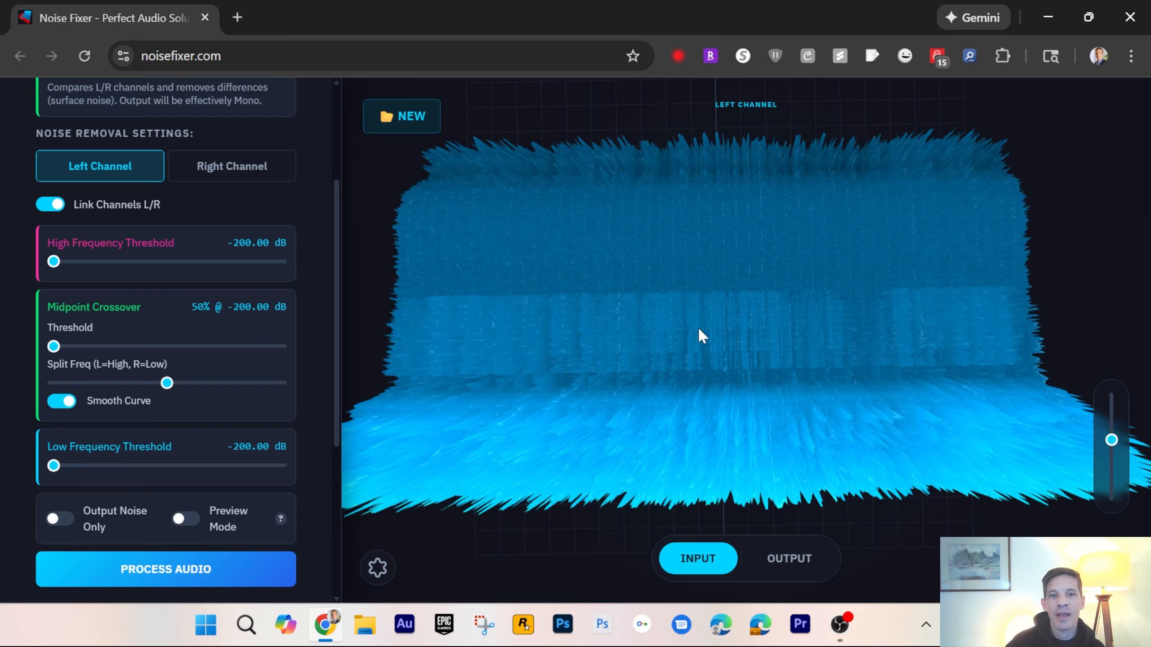
pyautogui.moveTo(699, 329); pyautogui.dragTo(713, 315)
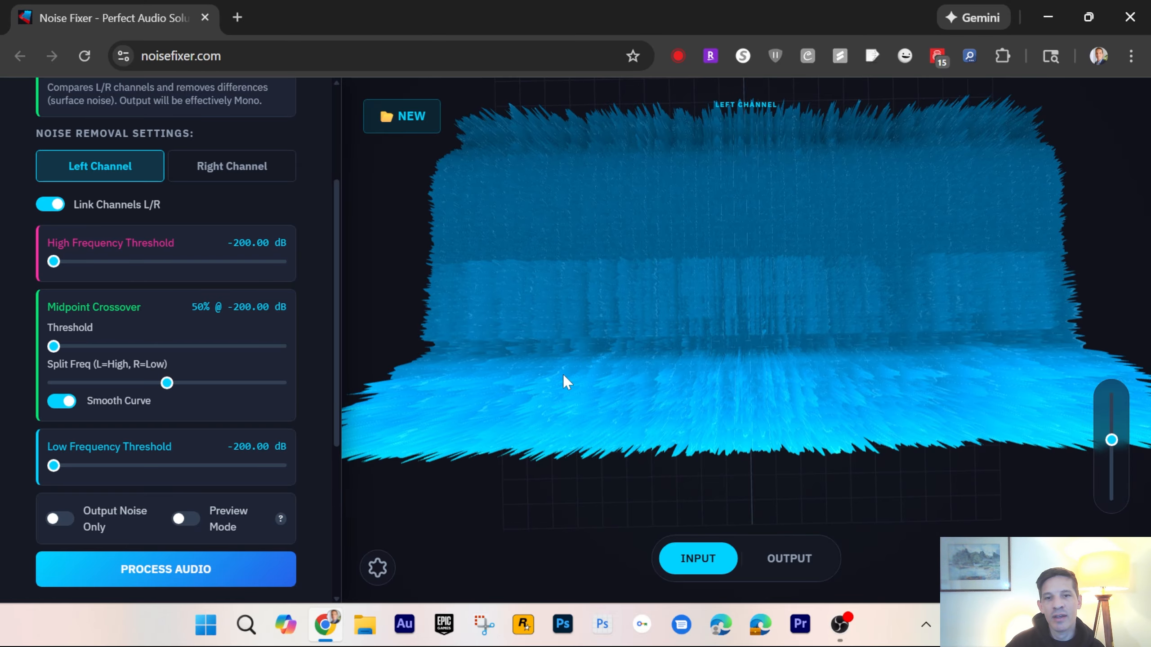
pyautogui.moveTo(562, 374)
pyautogui.mouseDown()
pyautogui.moveTo(589, 380)
pyautogui.moveTo(564, 373)
pyautogui.mouseUp()
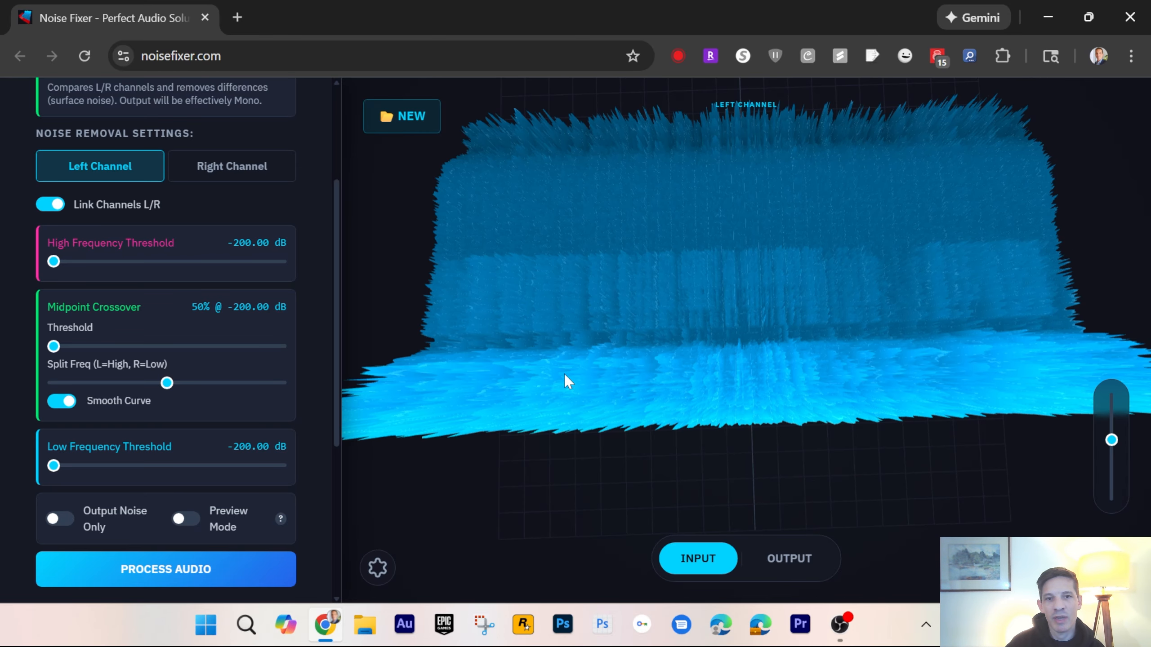
pyautogui.moveTo(738, 337)
pyautogui.mouseDown()
pyautogui.moveTo(715, 352)
pyautogui.moveTo(722, 324)
pyautogui.mouseUp()
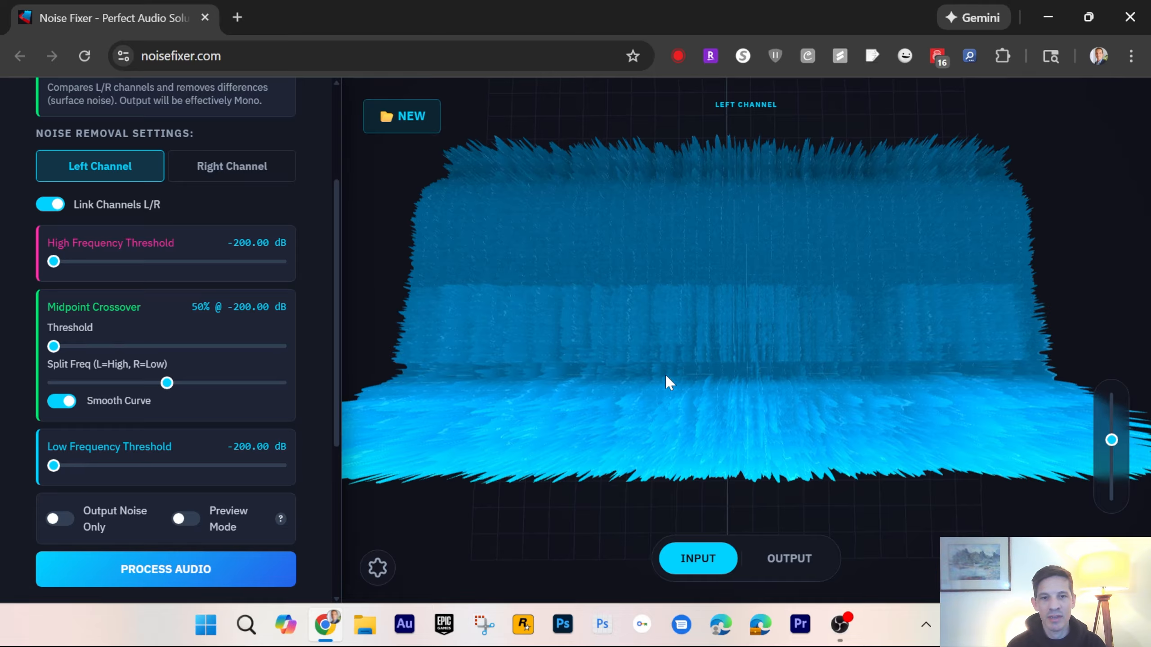
pyautogui.moveTo(665, 378); pyautogui.dragTo(664, 354)
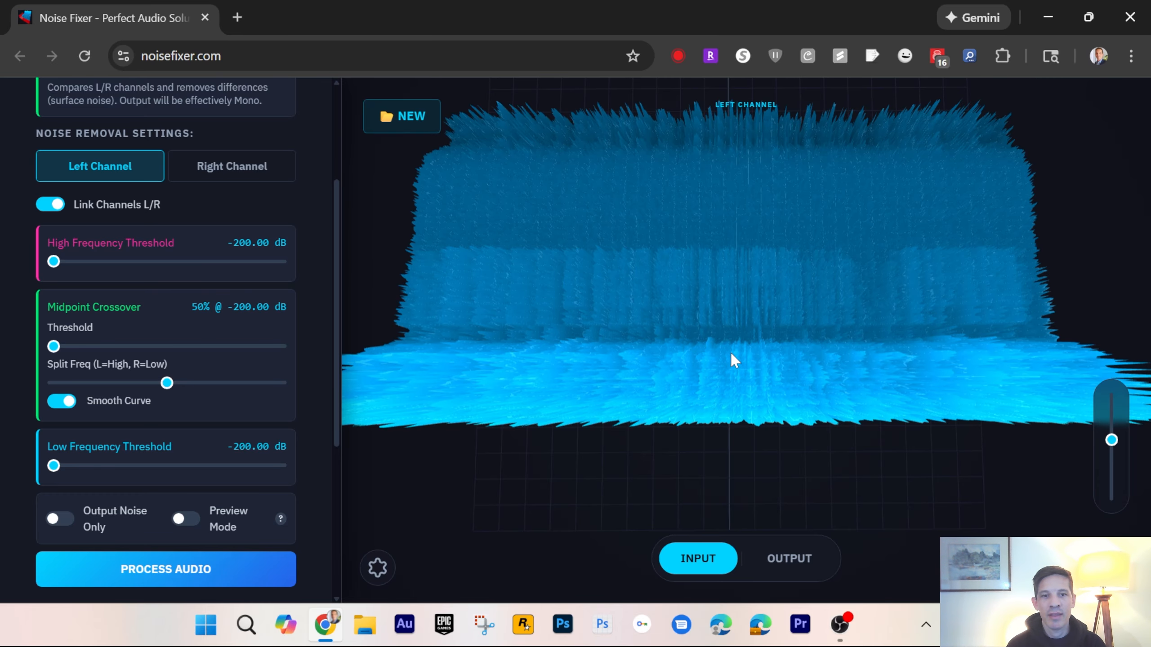
pyautogui.moveTo(718, 344); pyautogui.dragTo(740, 373)
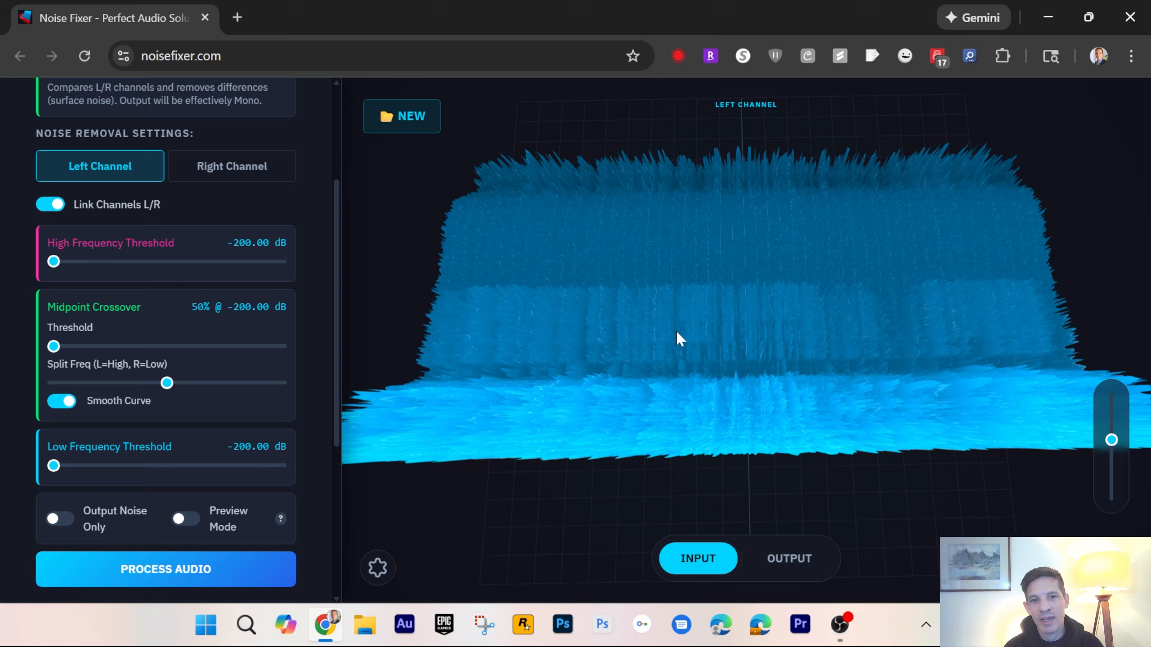
pyautogui.moveTo(678, 397); pyautogui.dragTo(786, 316)
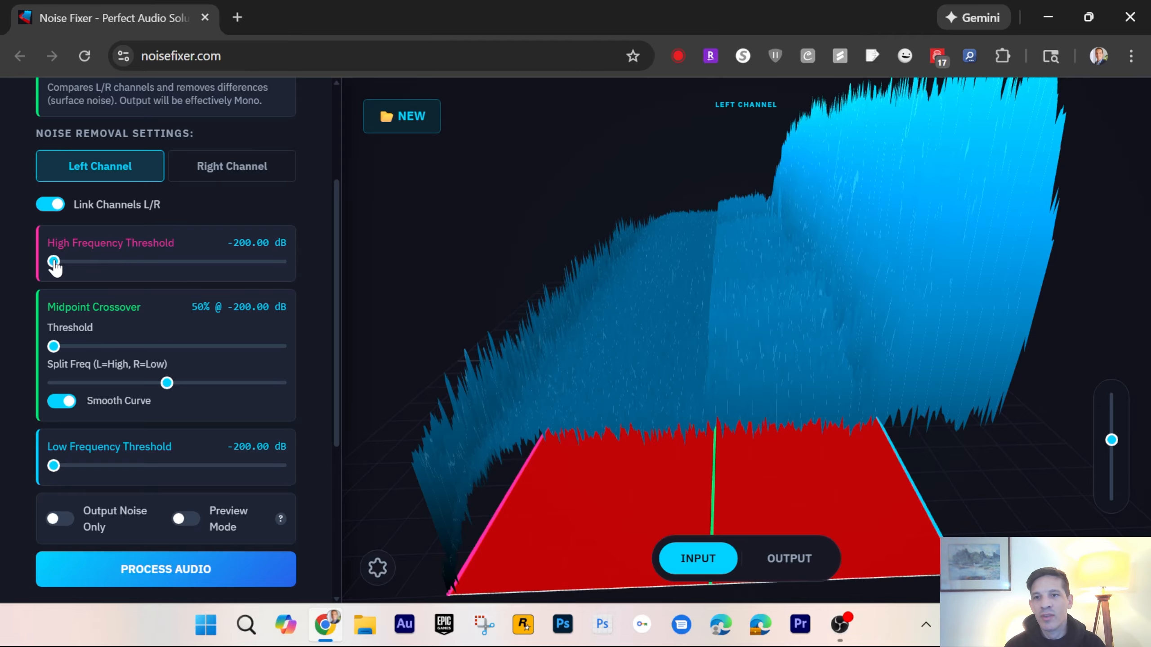
# Raise the High Frequency, Midpoint Crossover and Low Frequency thresholds to 0 dB, above the whole recording
pyautogui.moveTo(54, 263); pyautogui.dragTo(156, 278)
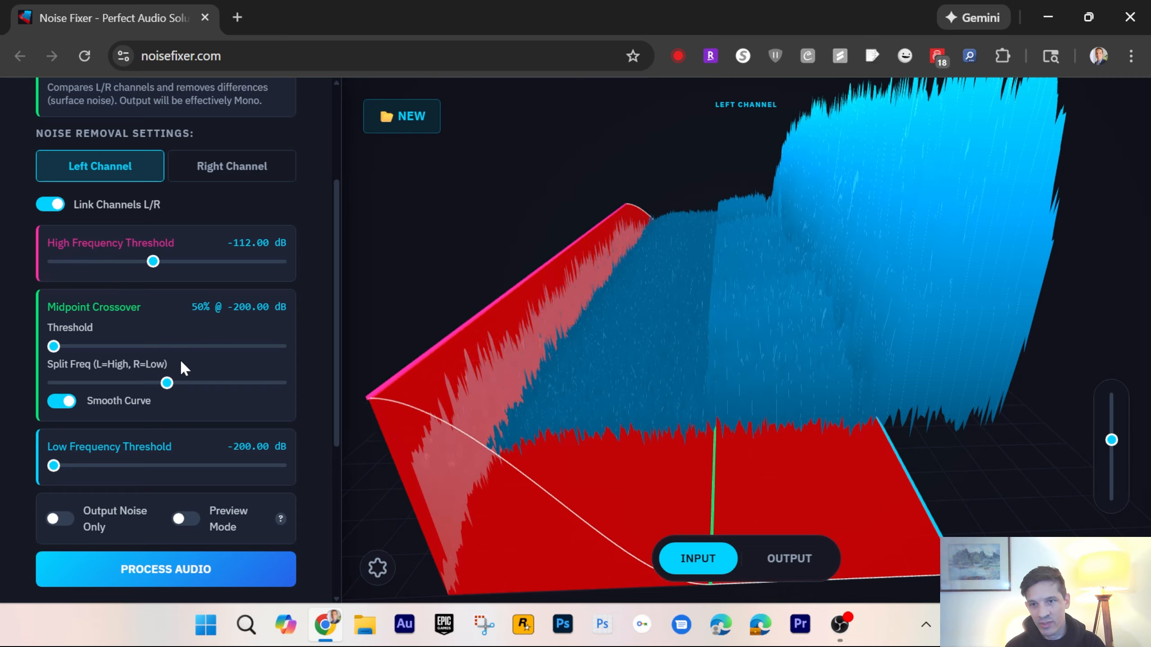
pyautogui.moveTo(53, 350); pyautogui.dragTo(162, 347)
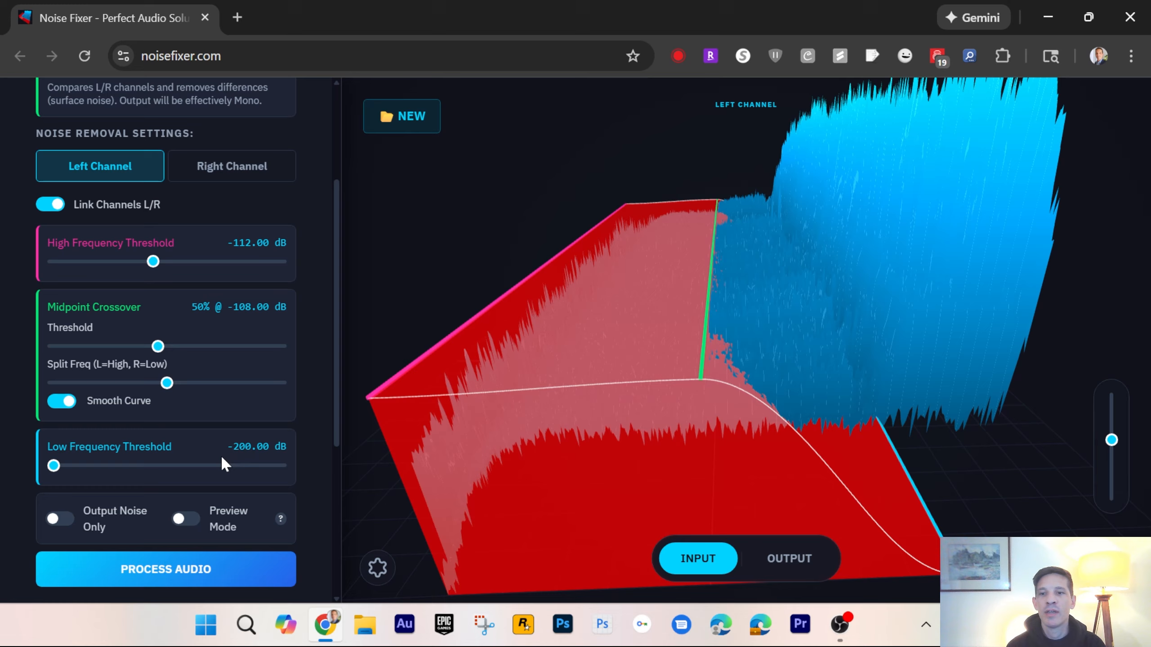
pyautogui.moveTo(52, 472); pyautogui.dragTo(306, 478)
pyautogui.moveTo(156, 347); pyautogui.dragTo(306, 345)
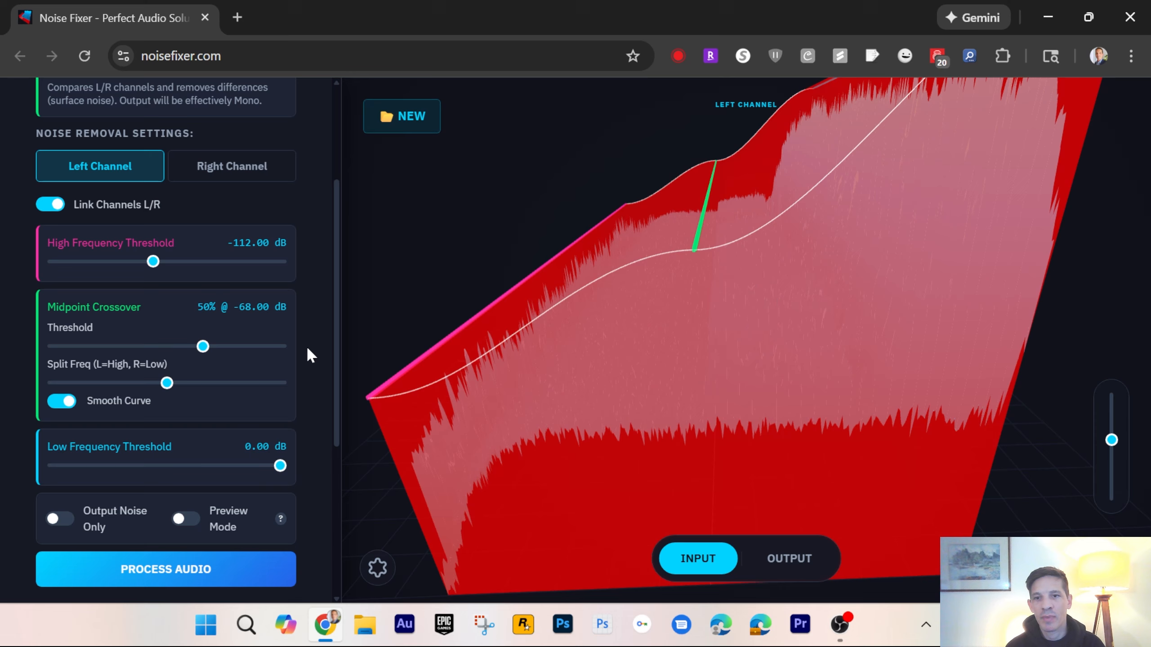
pyautogui.moveTo(153, 261); pyautogui.dragTo(318, 284)
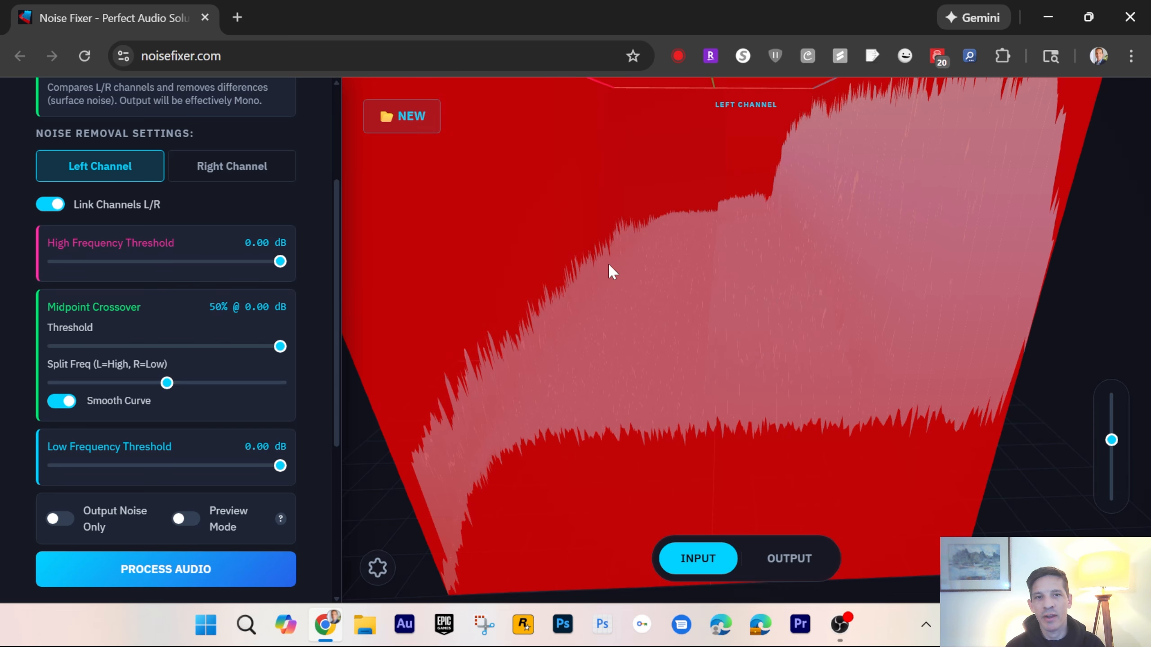
# Check the threshold volume around the input spectrogram and process the audio with these settings
pyautogui.moveTo(609, 264)
pyautogui.mouseDown()
pyautogui.moveTo(710, 258)
pyautogui.moveTo(717, 287)
pyautogui.mouseUp()
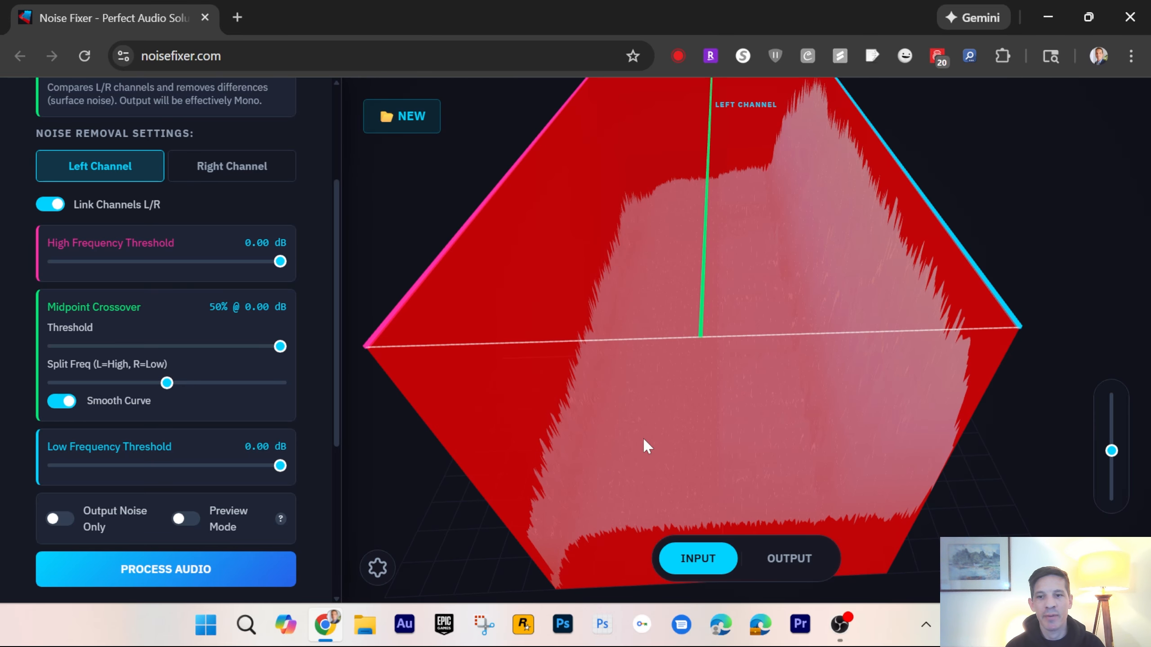
pyautogui.scroll(-4, 300, 435)
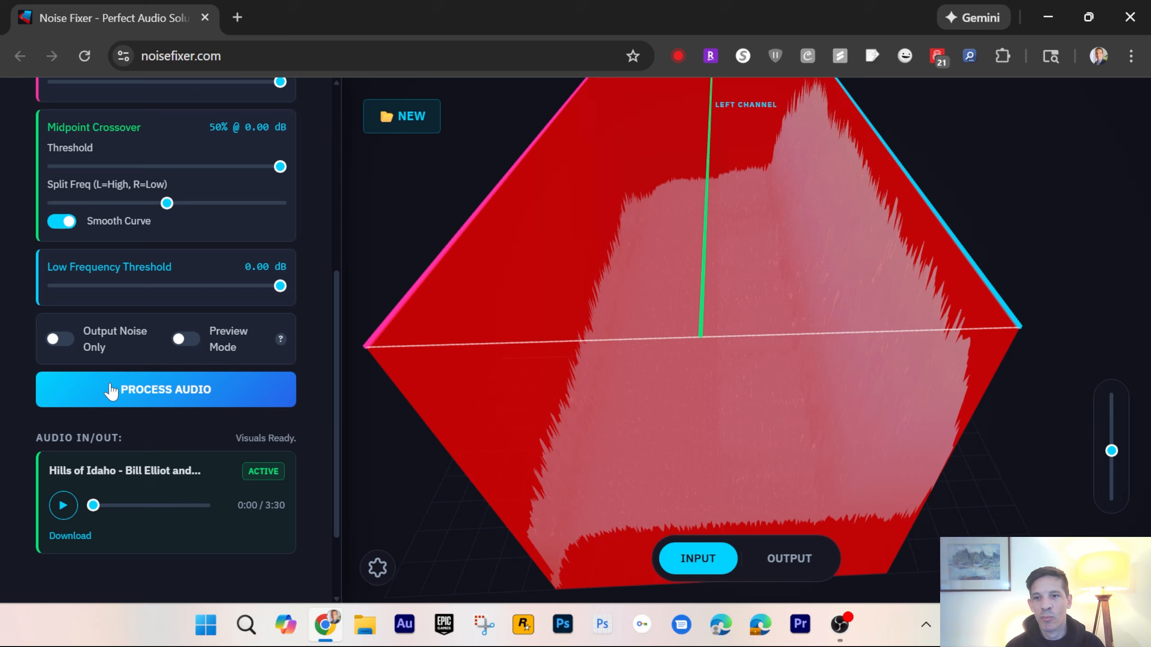
pyautogui.click(109, 388)
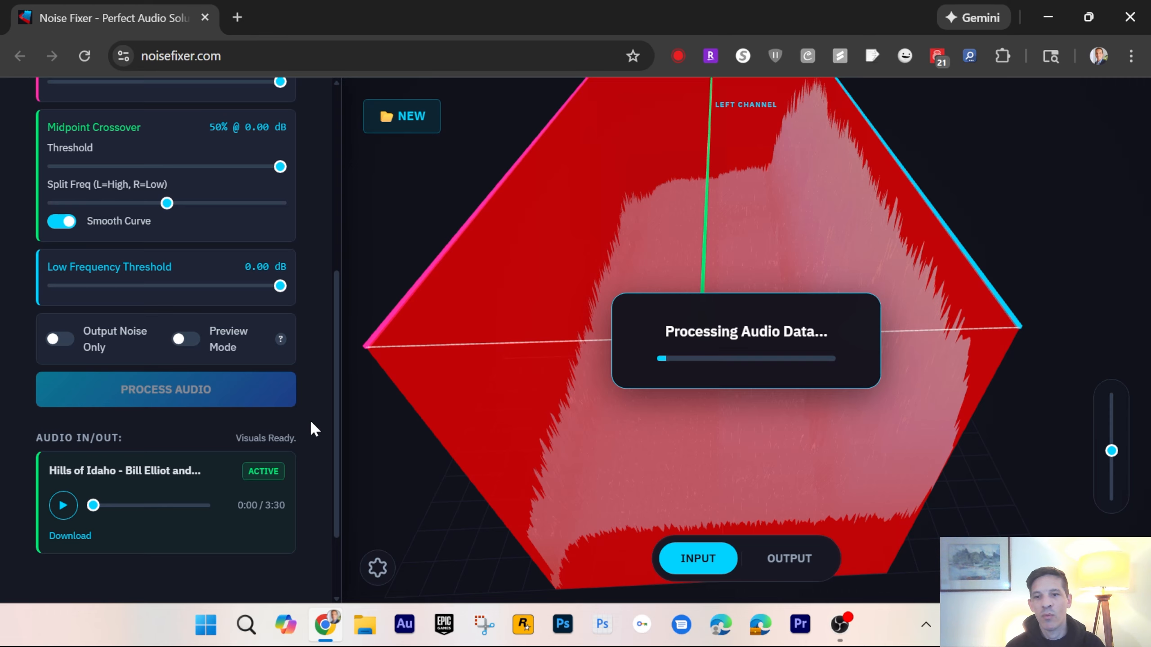
# Play the first seconds of the original Hills of Idaho recording and pause it
pyautogui.scroll(-2, 310, 421)
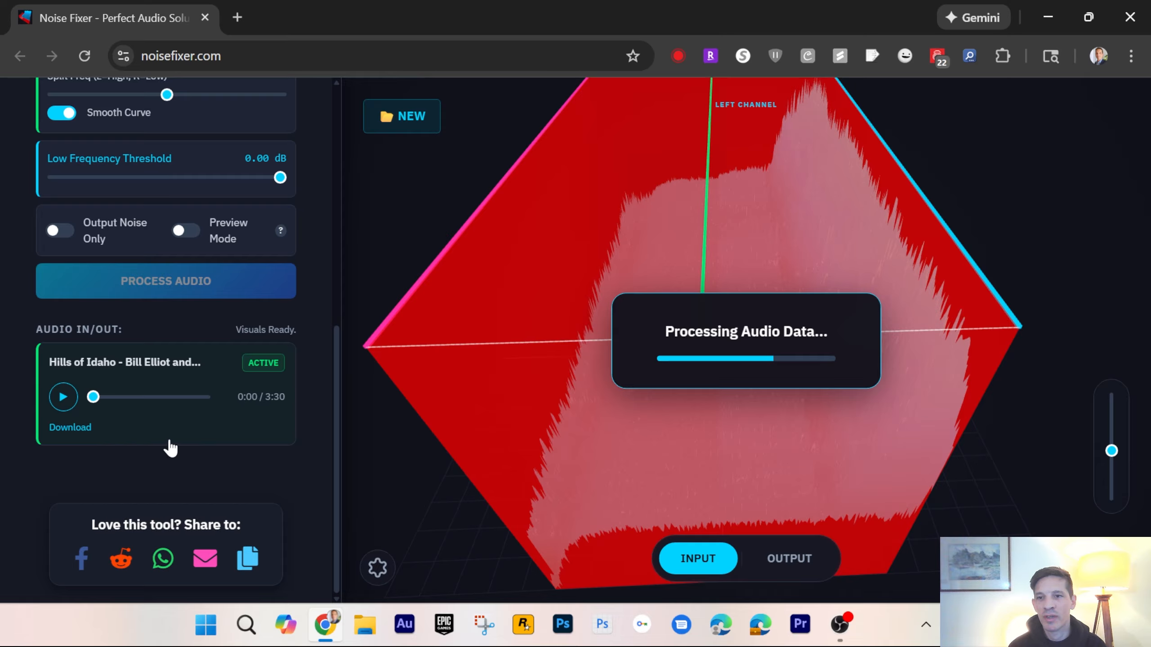
pyautogui.click(65, 401)
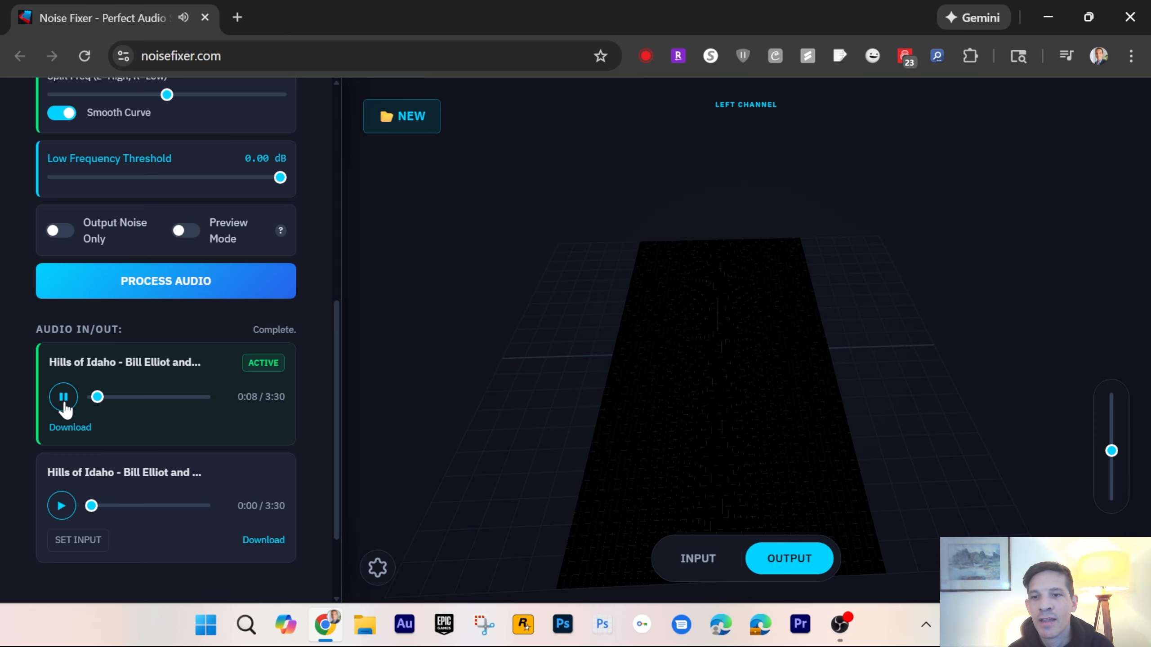
pyautogui.click(64, 398)
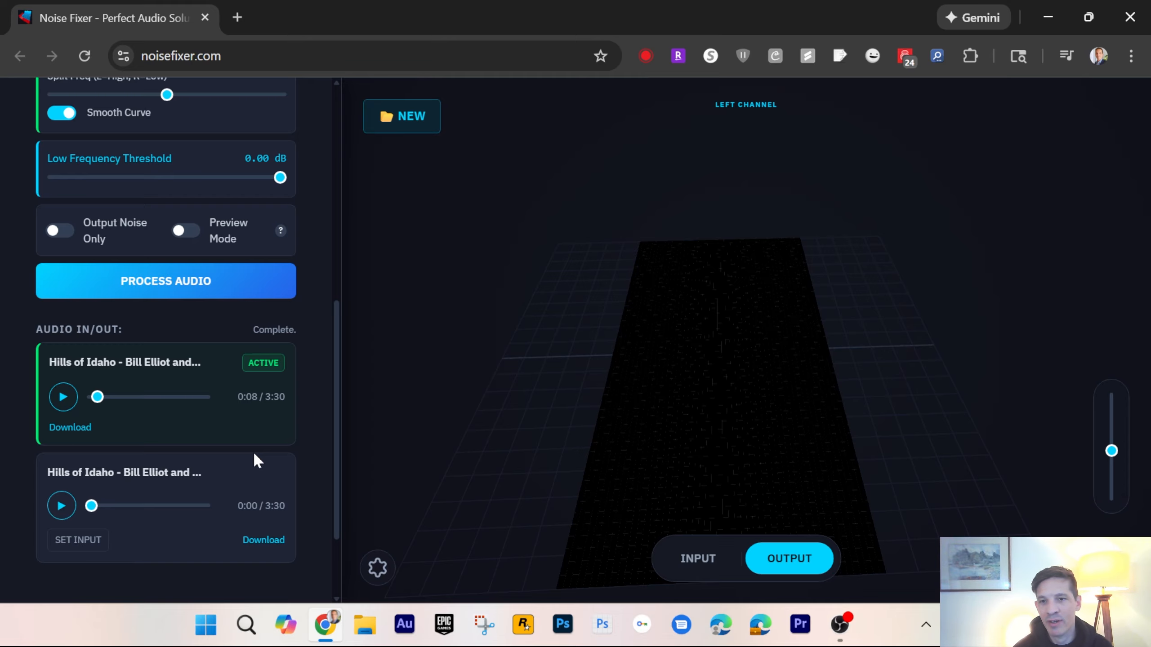
# Listen briefly to the processed Hills of Idaho track and switch the 3D view back to the input spectrogram
pyautogui.scroll(-2, 318, 463)
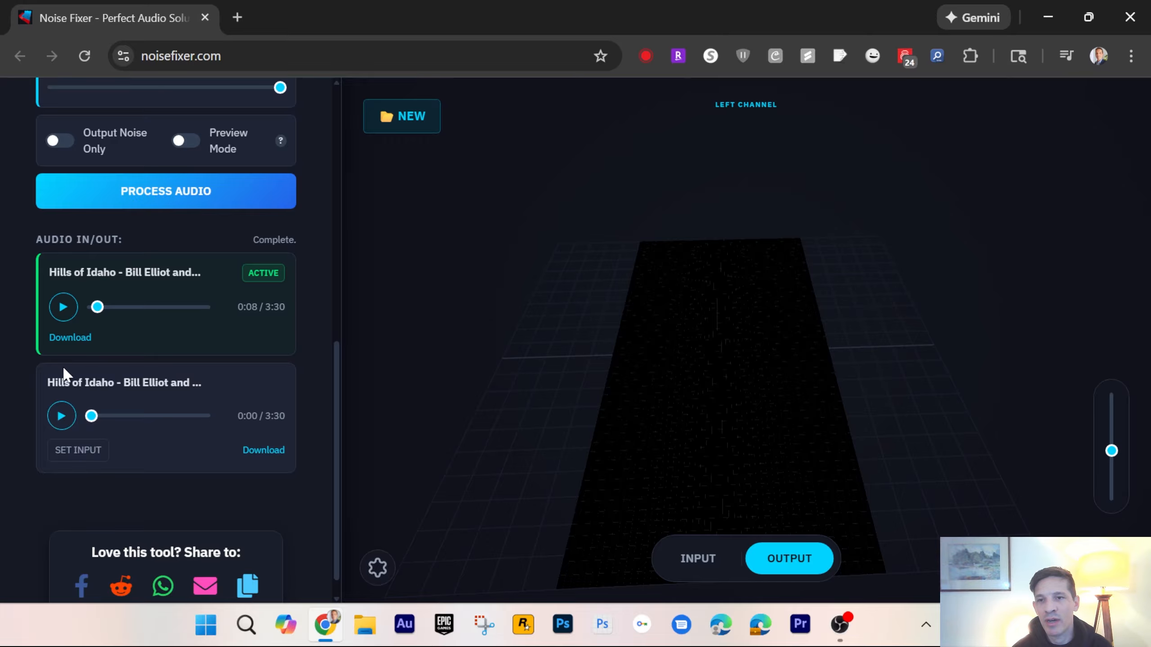
pyautogui.scroll(-1, 716, 469)
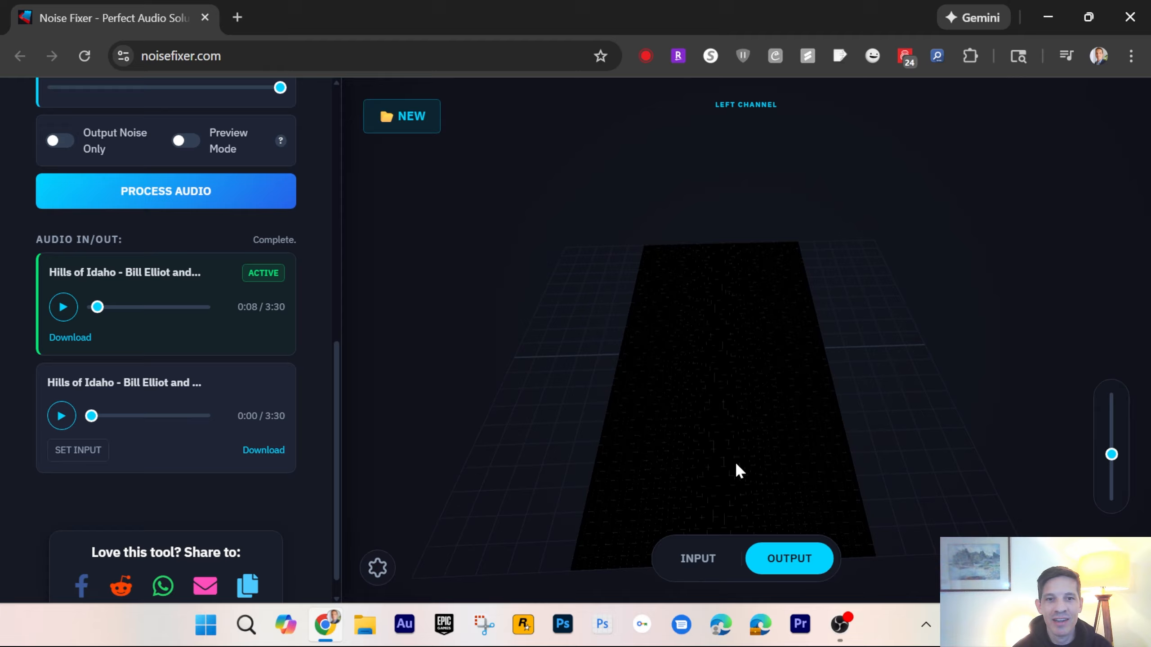
pyautogui.moveTo(740, 438); pyautogui.dragTo(714, 367)
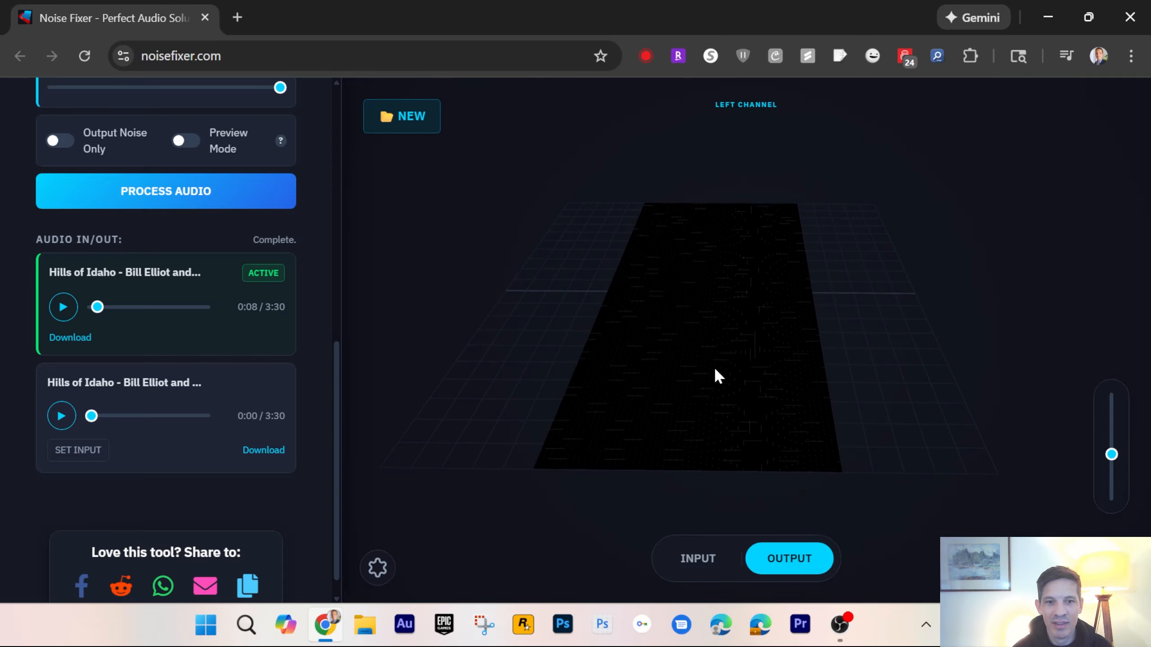
pyautogui.click(61, 416)
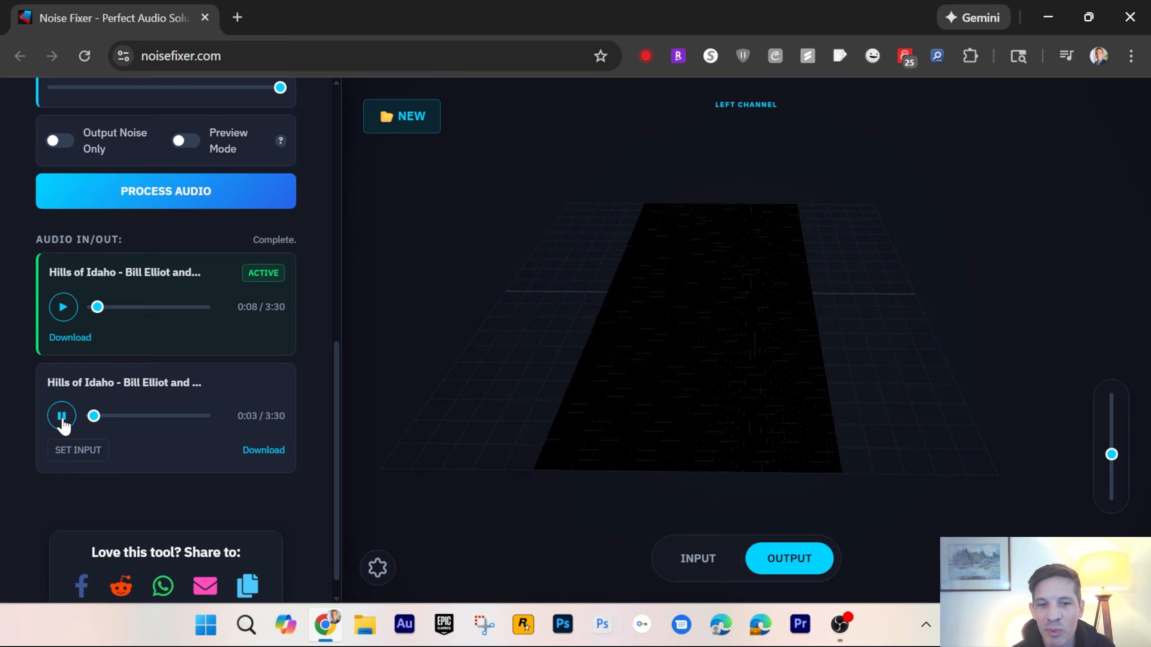
pyautogui.click(685, 572)
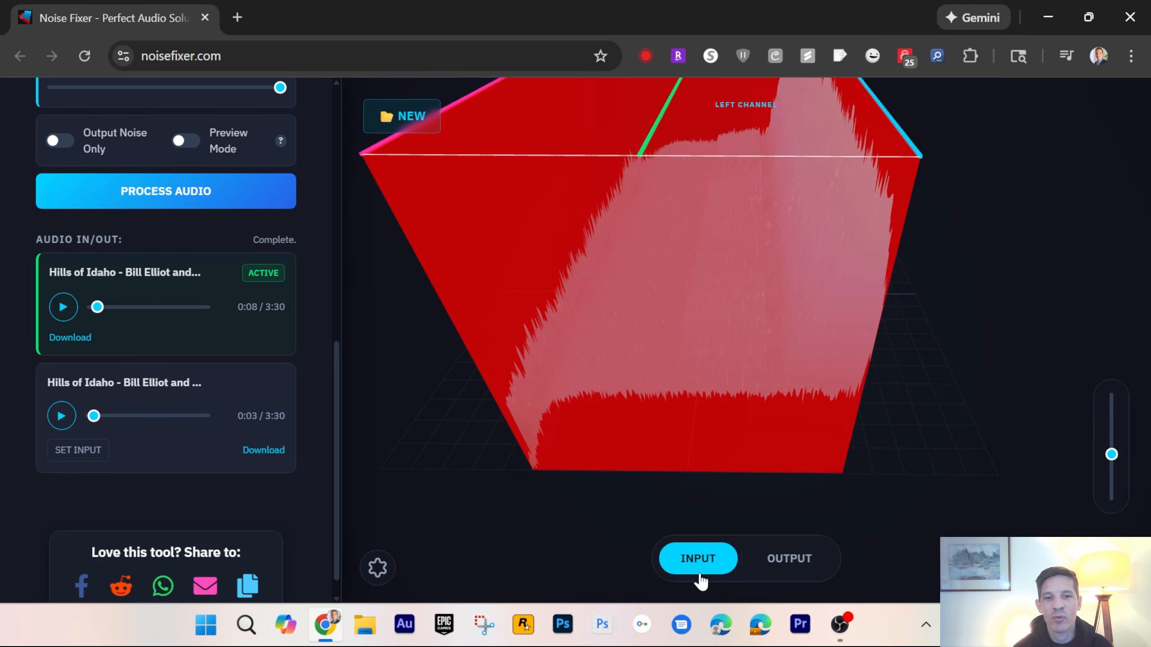
# Lower the High Frequency threshold to -111 dB, the Midpoint Crossover to -85 dB and the Low Frequency threshold to -97 dB
pyautogui.click(788, 581)
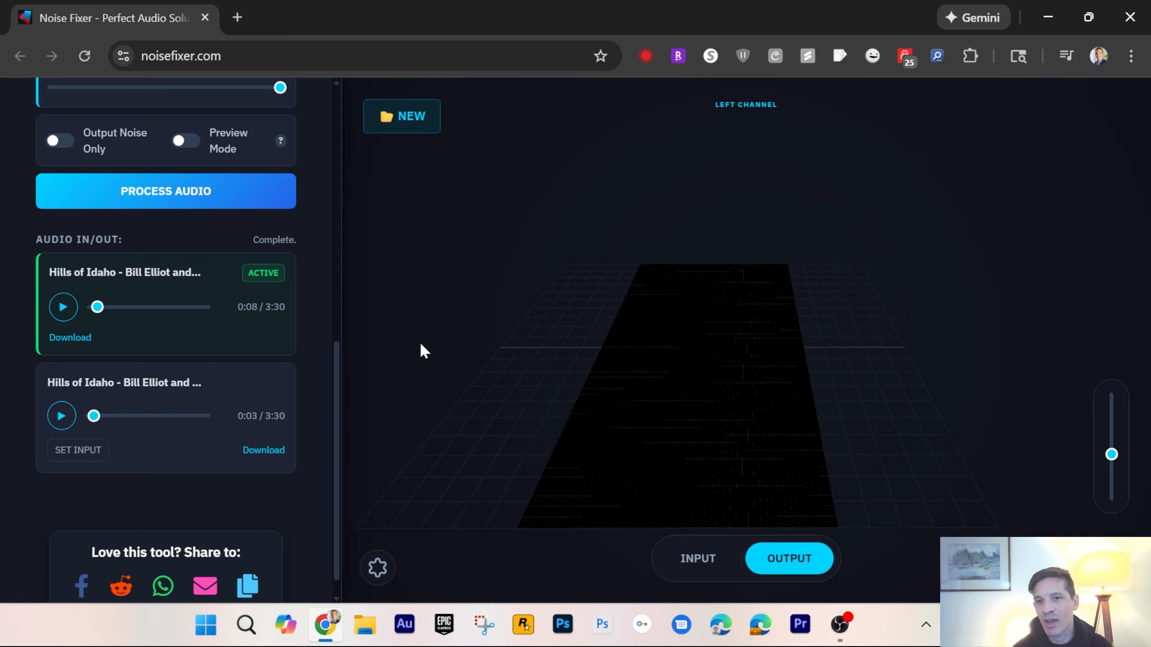
pyautogui.scroll(7, 291, 383)
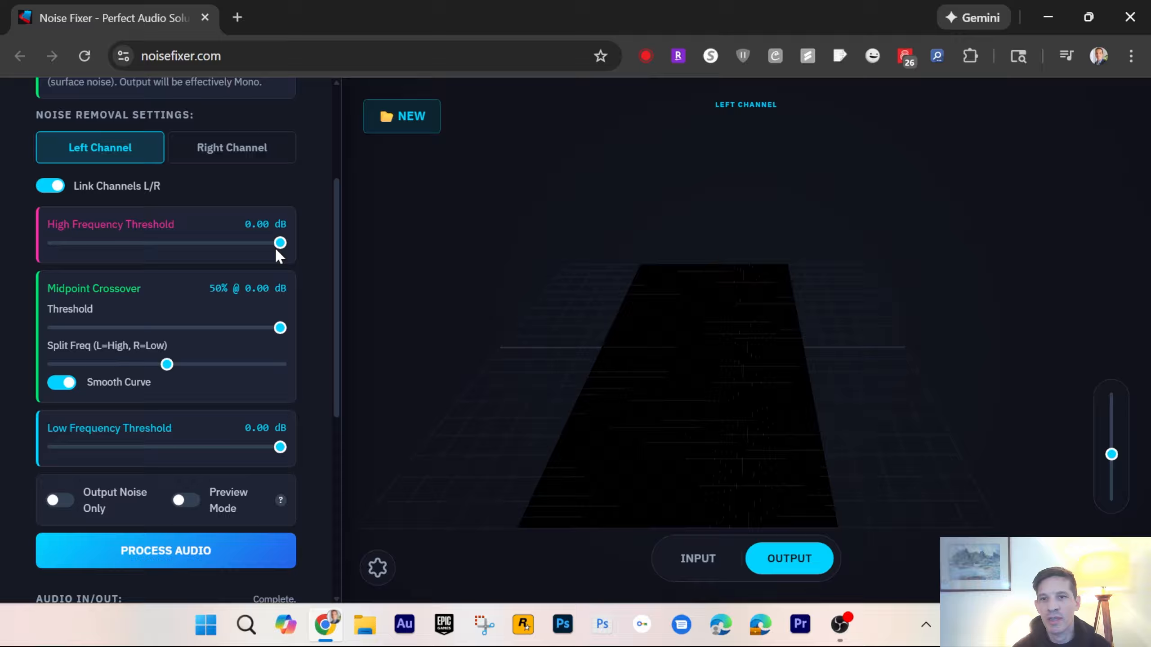
pyautogui.moveTo(280, 248); pyautogui.dragTo(181, 238)
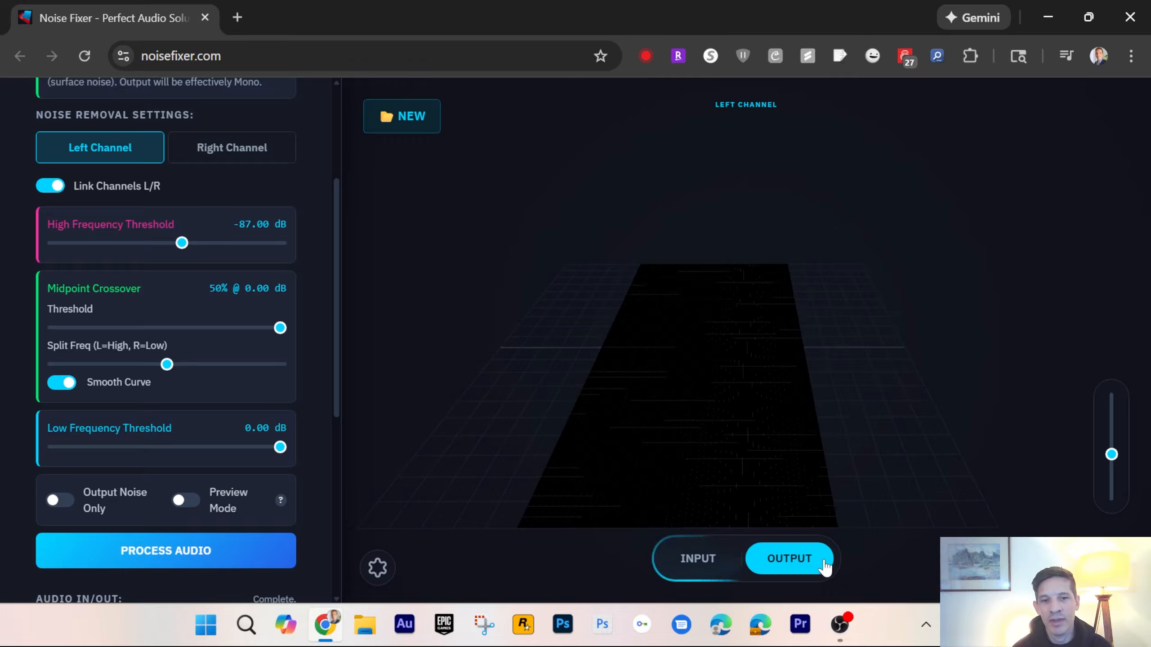
pyautogui.click(689, 563)
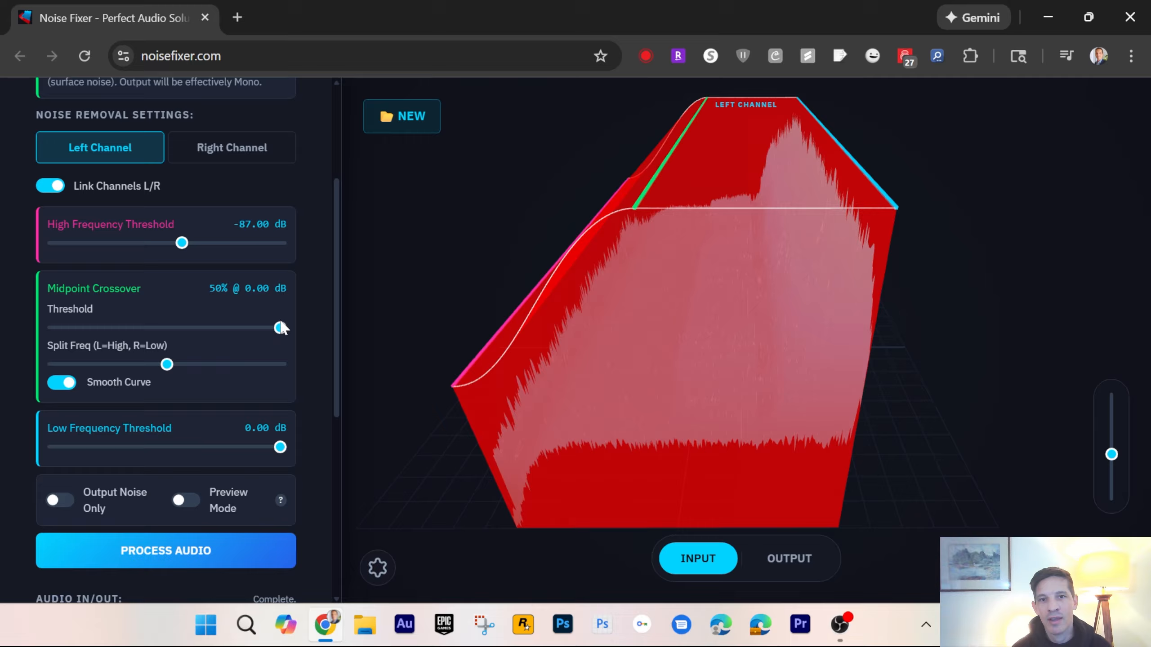
pyautogui.moveTo(280, 329); pyautogui.dragTo(184, 327)
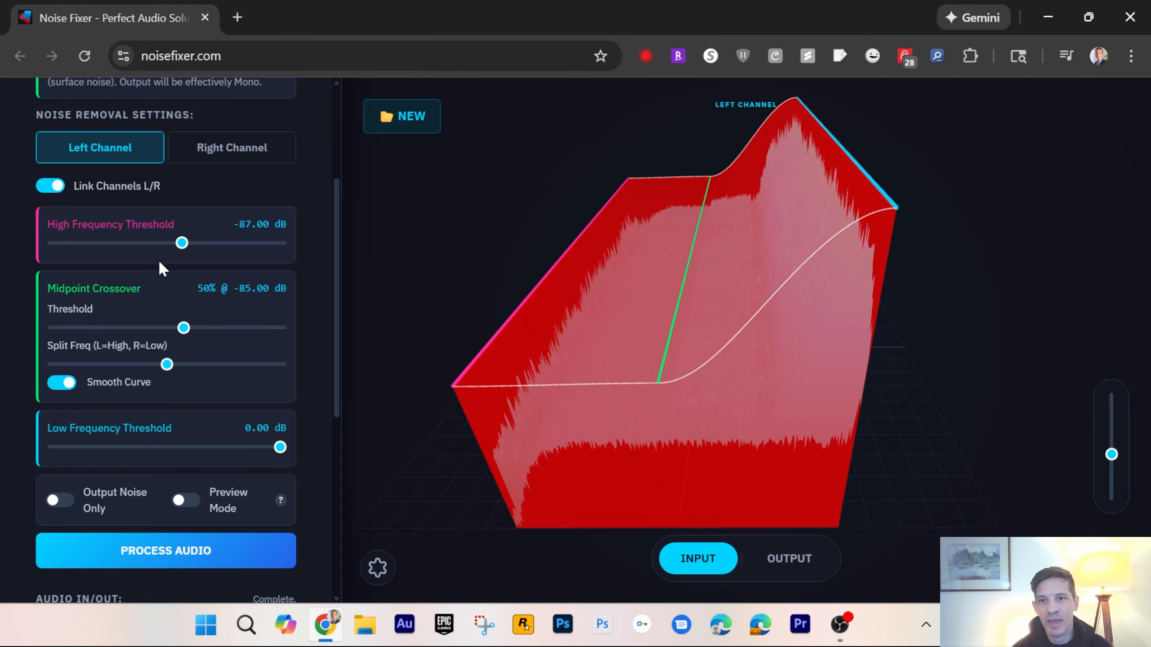
pyautogui.moveTo(182, 243); pyautogui.dragTo(156, 245)
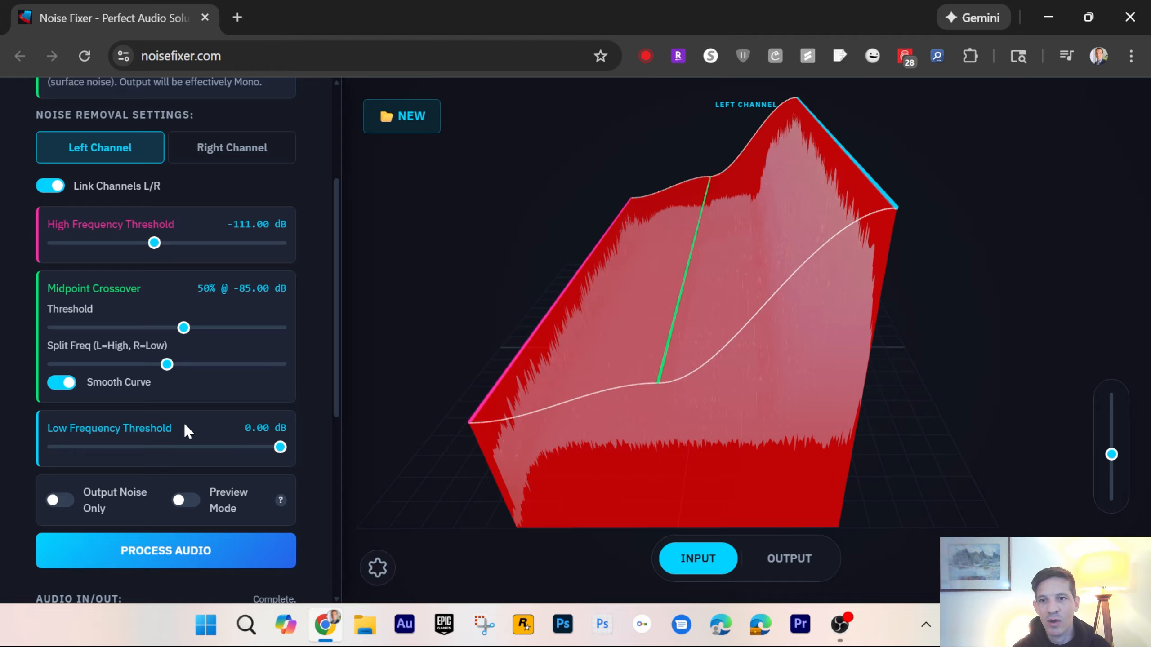
pyautogui.moveTo(280, 447); pyautogui.dragTo(171, 447)
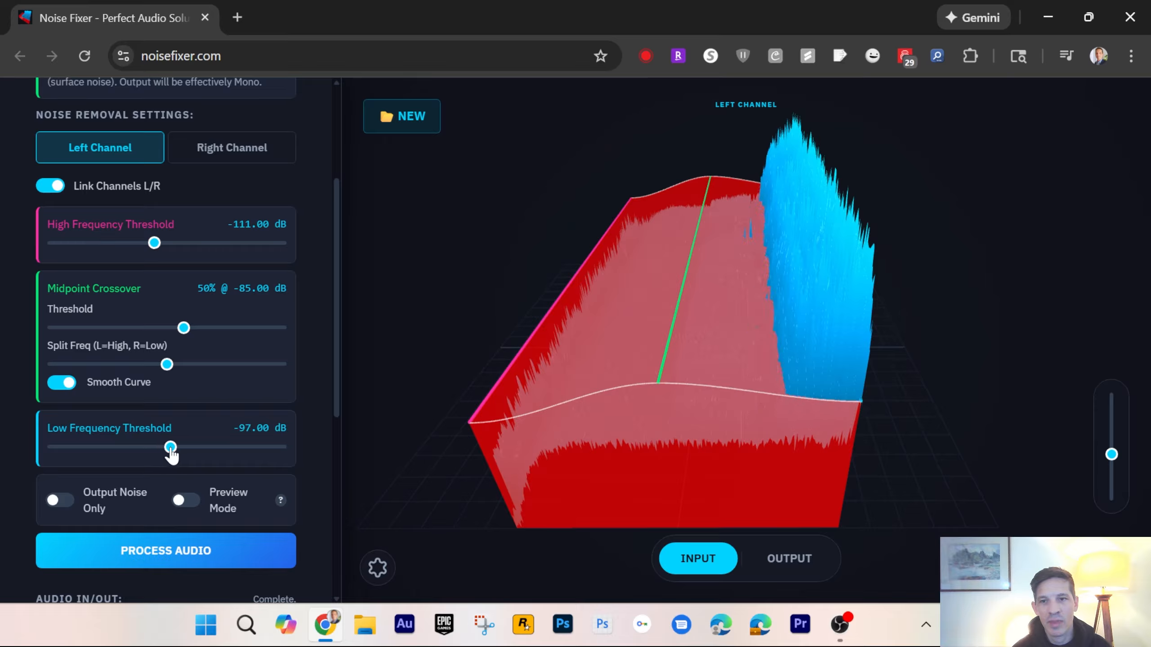
# Process the audio with the lowered thresholds and play the first seconds of the processed Hills of Idaho track
pyautogui.click(204, 556)
pyautogui.scroll(-6, 306, 431)
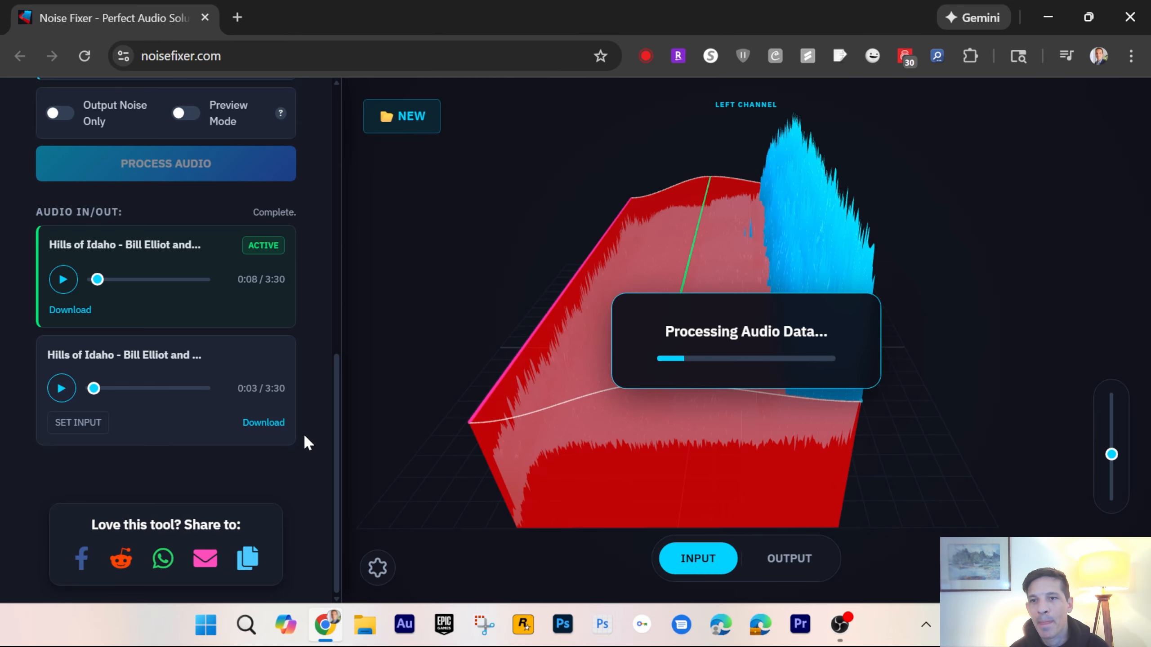
pyautogui.scroll(5, 304, 434)
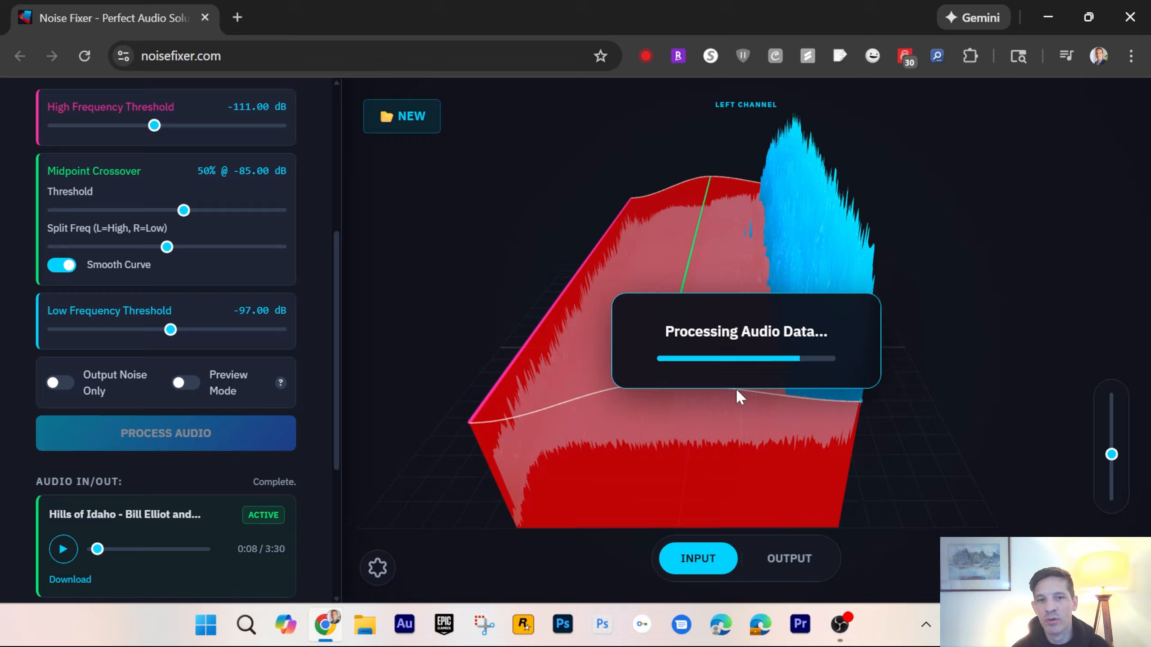
pyautogui.scroll(-2, 300, 425)
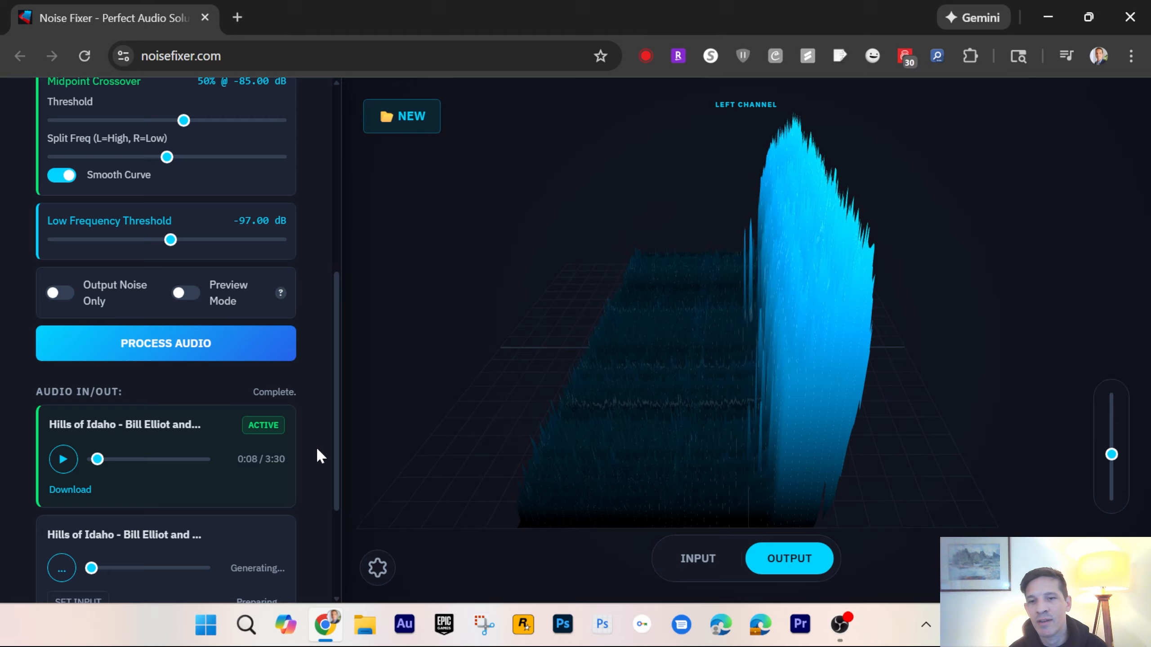
pyautogui.scroll(-2, 318, 450)
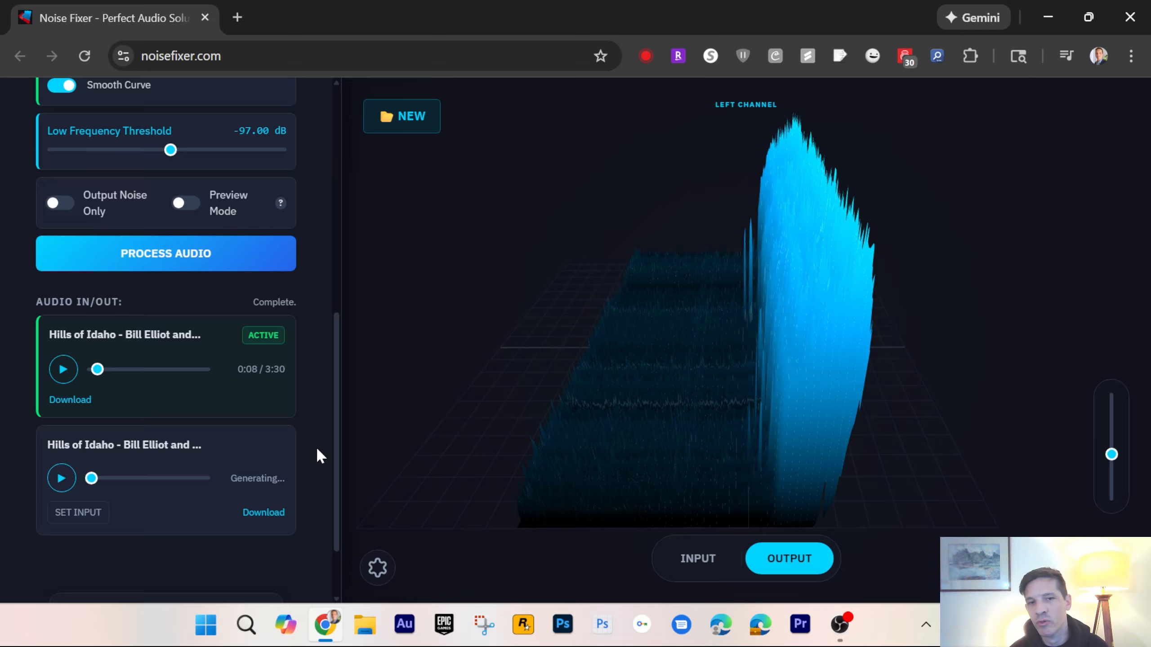
pyautogui.click(61, 478)
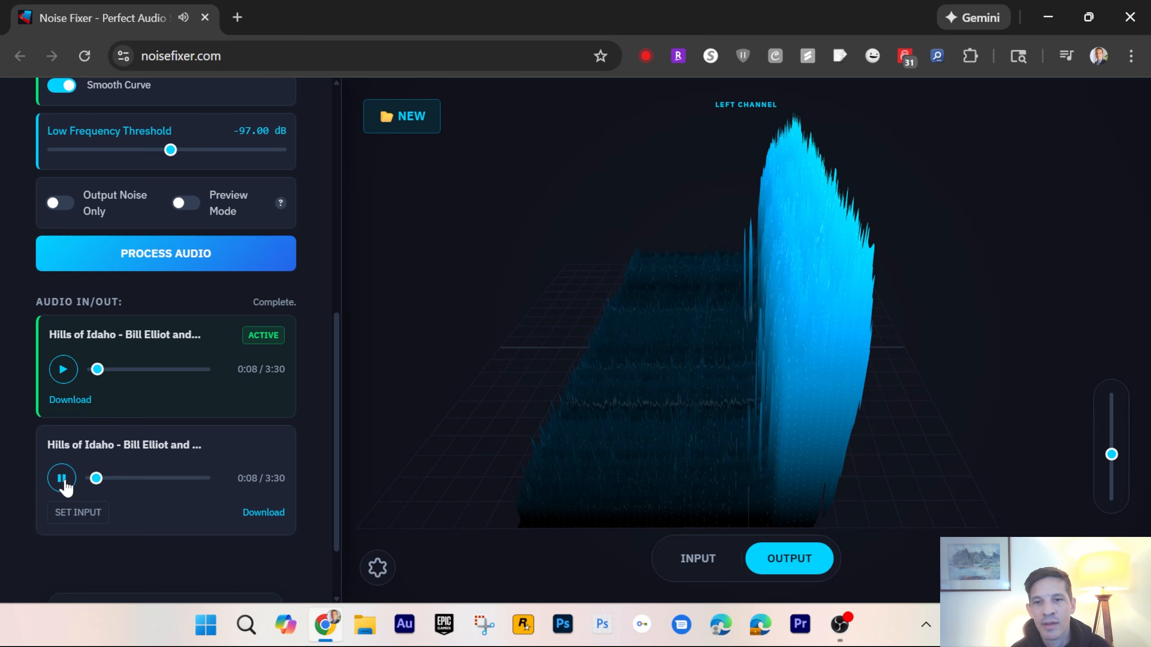
# Against the input spectrogram, raise the thresholds to -74 dB for Low Frequency, -72 dB for Midpoint Crossover and -64 dB for High Frequency
pyautogui.scroll(6, 326, 399)
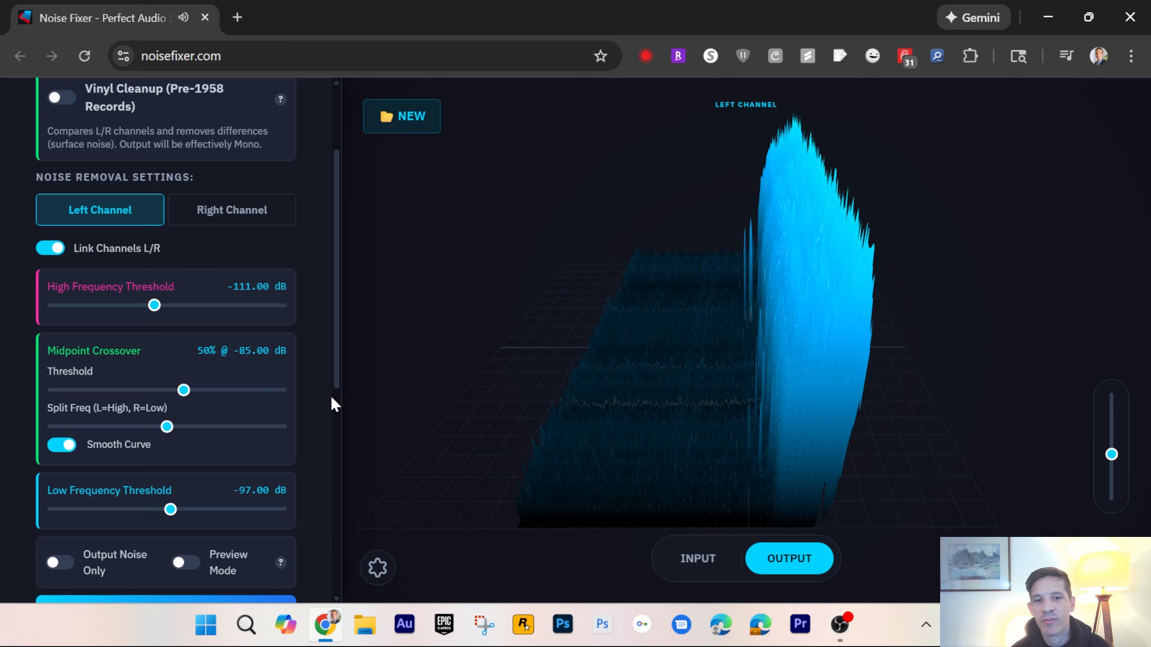
pyautogui.click(705, 573)
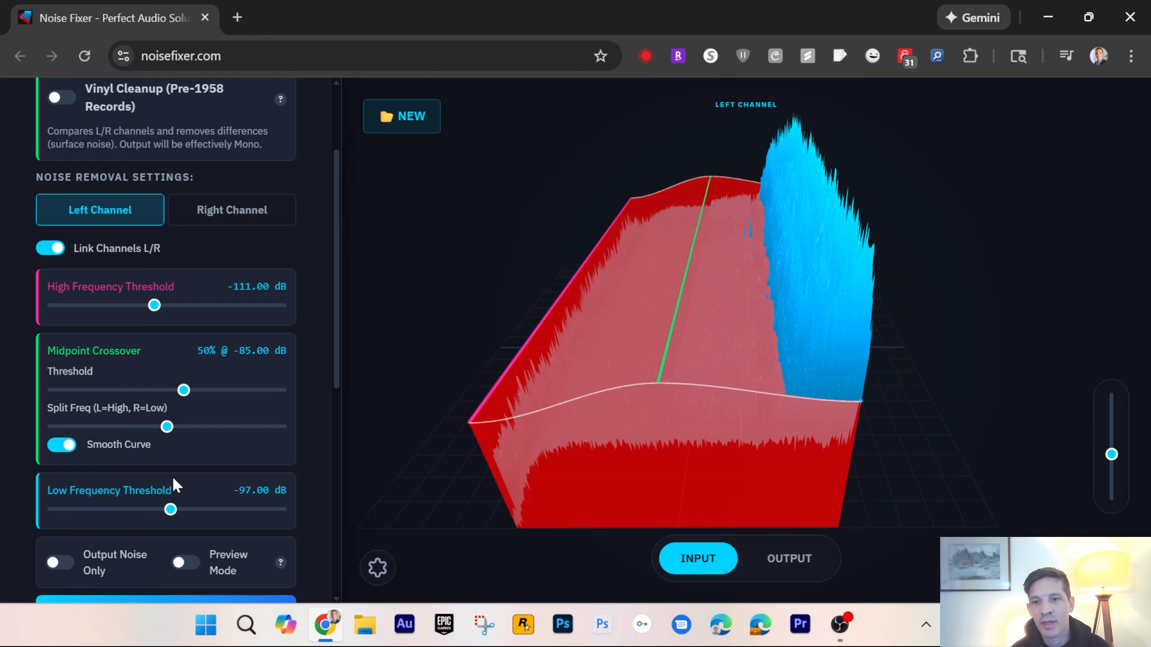
pyautogui.moveTo(177, 515); pyautogui.dragTo(198, 516)
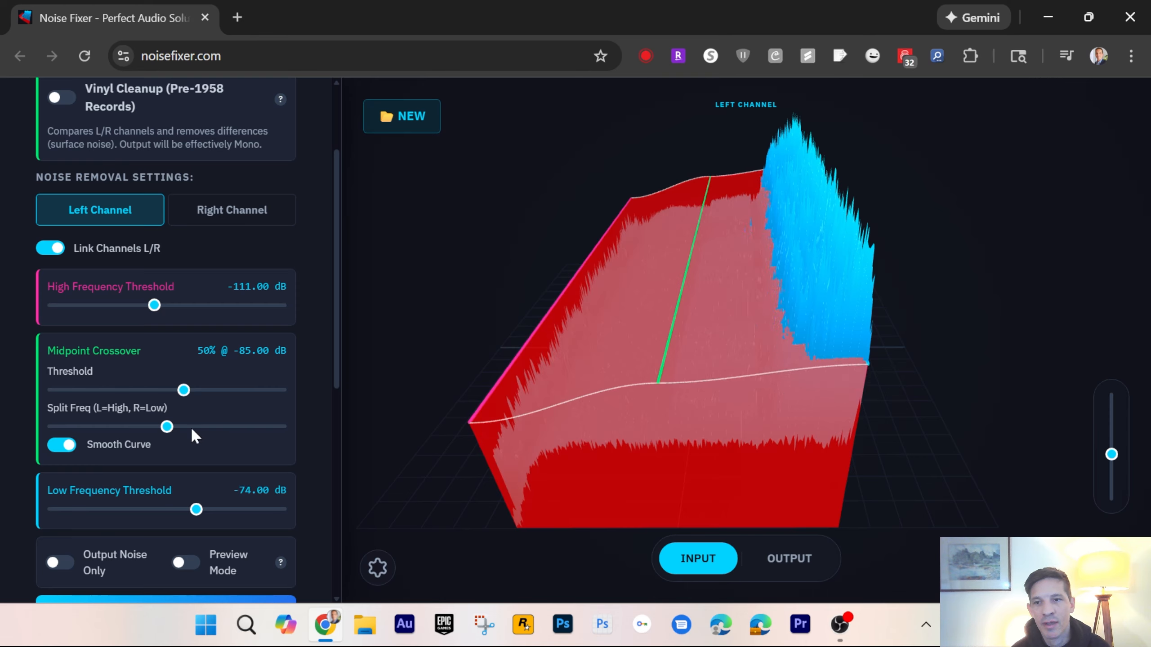
pyautogui.moveTo(185, 391); pyautogui.dragTo(192, 390)
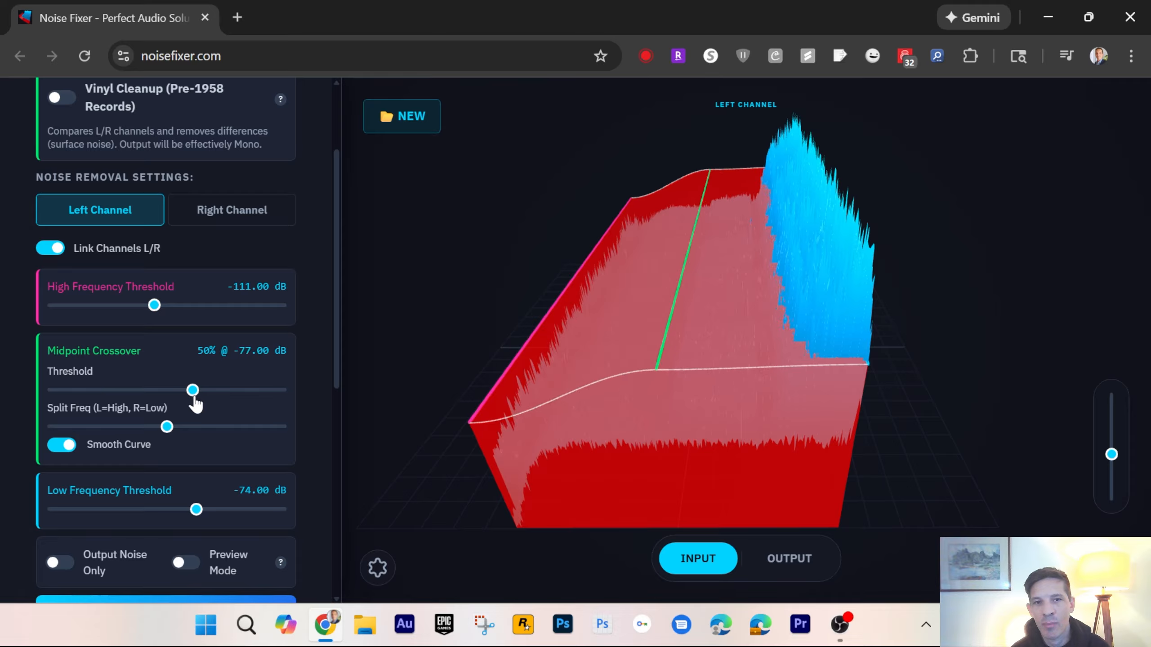
pyautogui.scroll(-6, 311, 476)
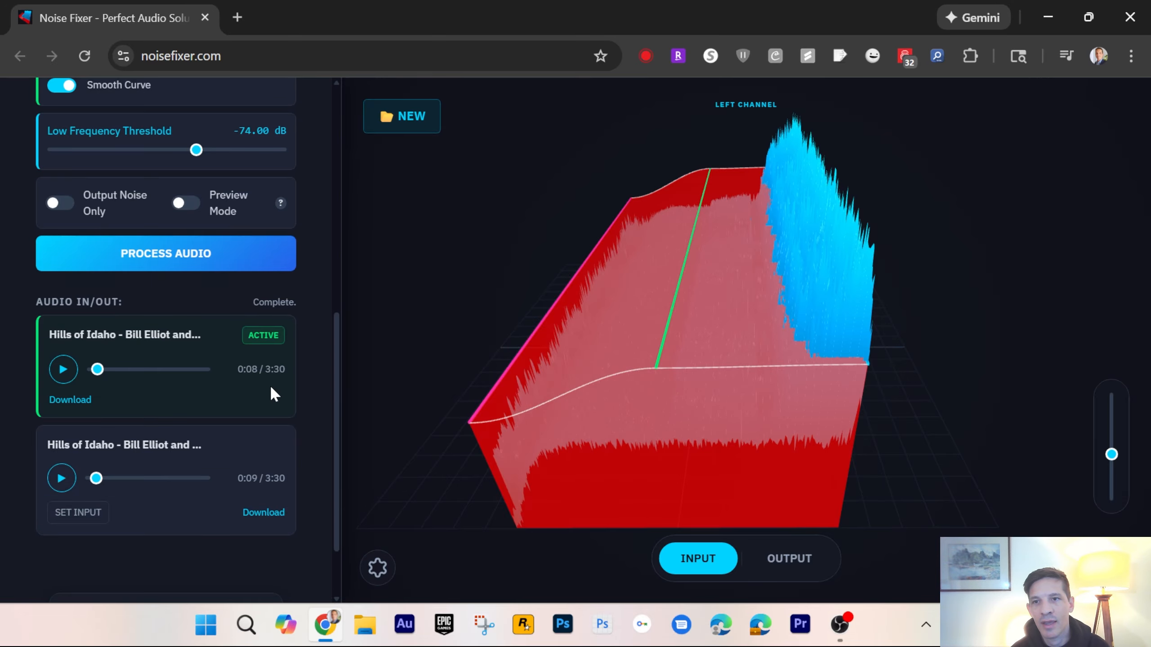
pyautogui.scroll(5, 269, 390)
pyautogui.moveTo(199, 219); pyautogui.dragTo(208, 217)
pyautogui.moveTo(194, 301); pyautogui.dragTo(200, 301)
pyautogui.scroll(-5, 296, 419)
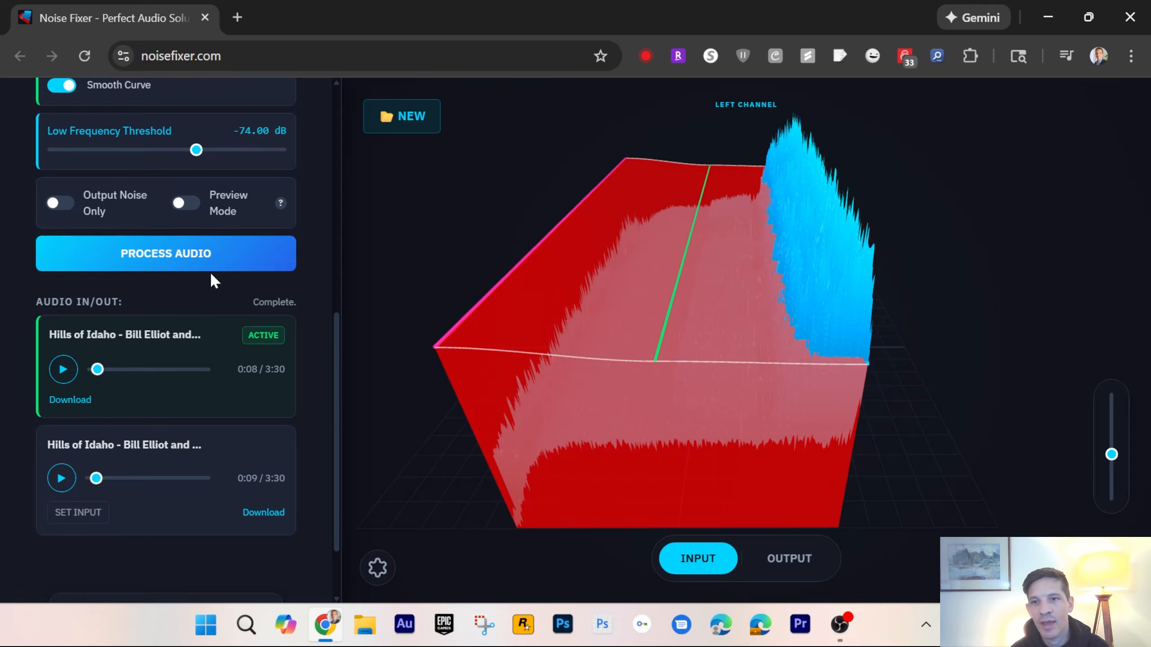
# Process the audio again with the raised thresholds and inspect the 3D spectrogram from the side and from above
pyautogui.click(194, 258)
pyautogui.scroll(5, 215, 360)
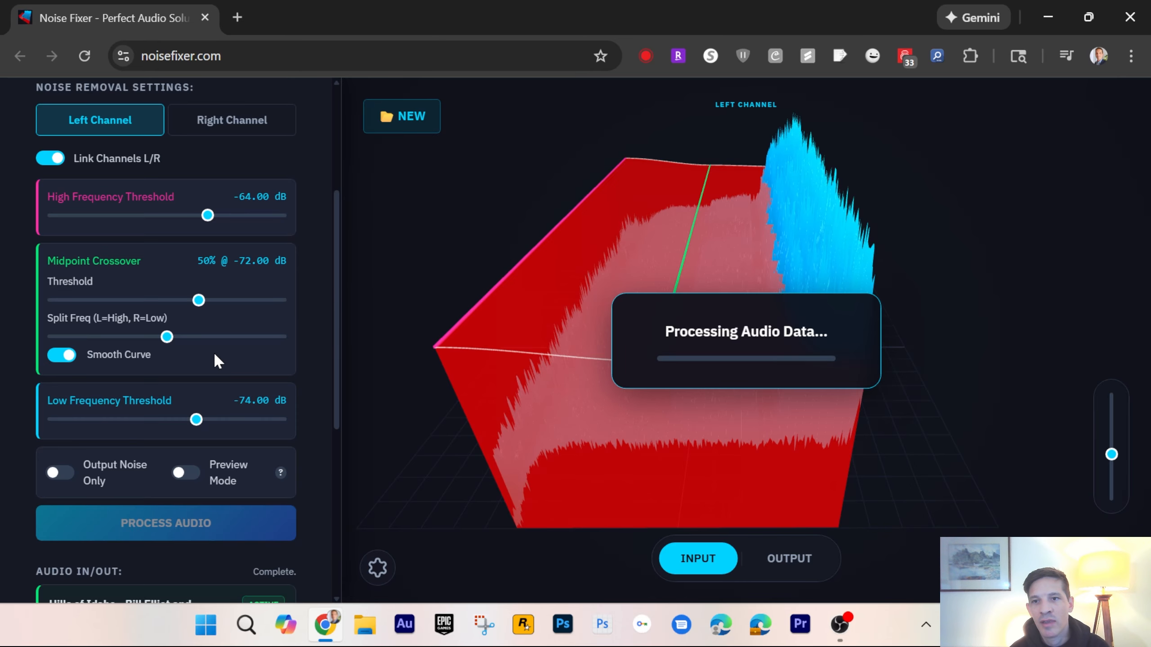
pyautogui.scroll(2, 214, 352)
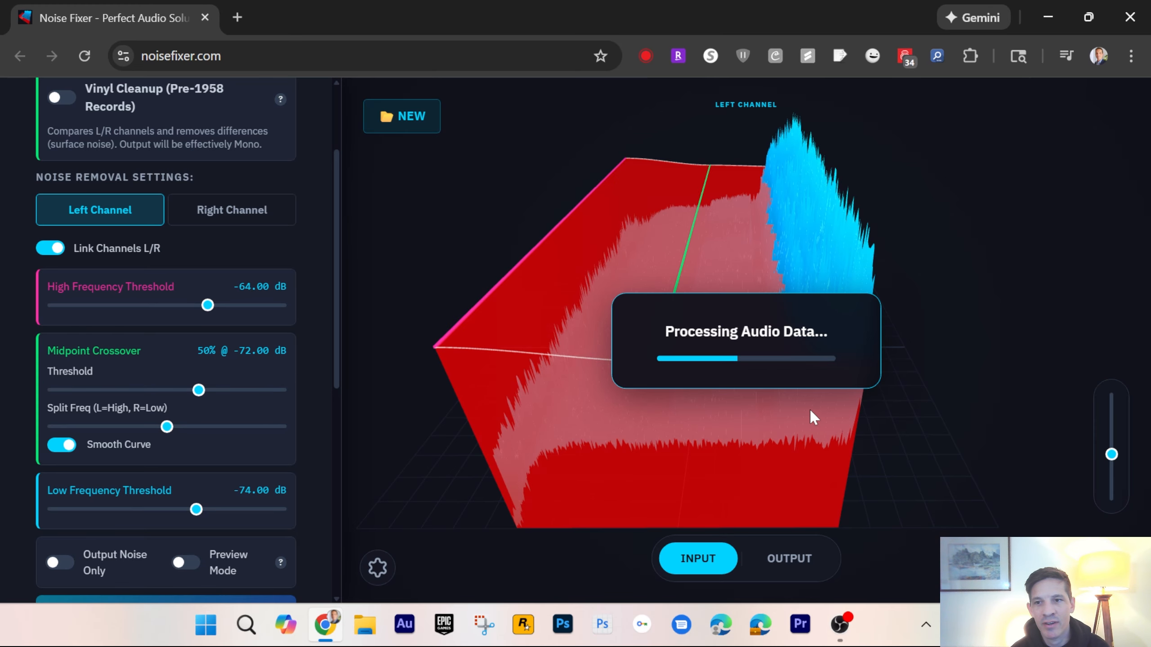
pyautogui.moveTo(702, 244); pyautogui.dragTo(74, 288)
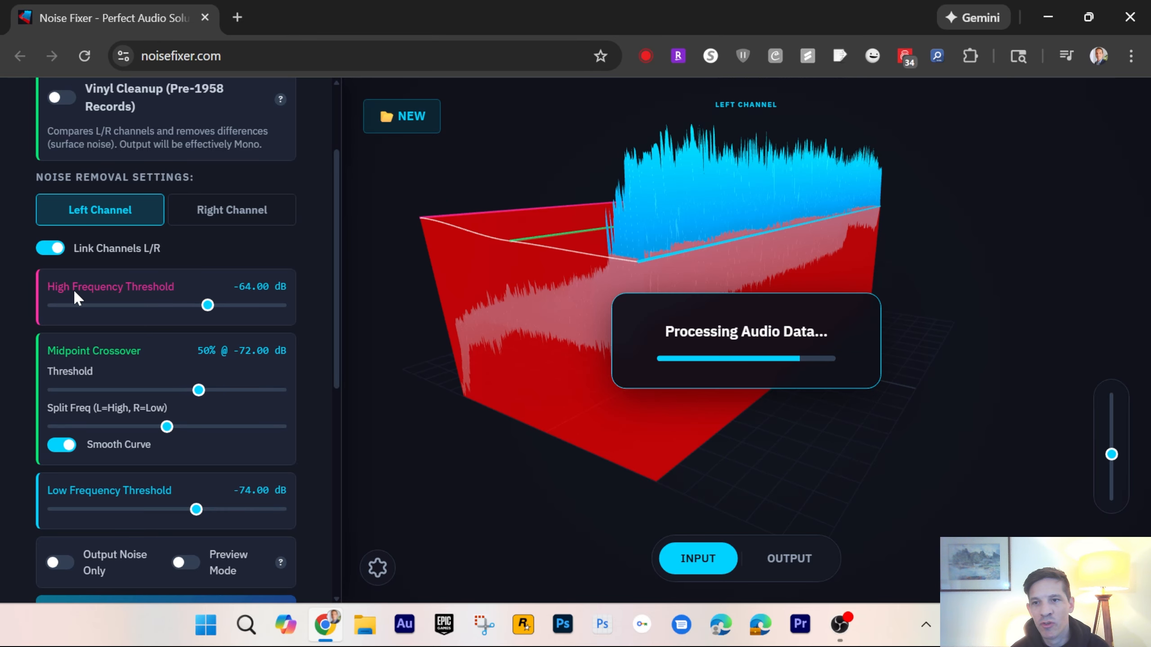
pyautogui.moveTo(611, 265); pyautogui.dragTo(638, 324)
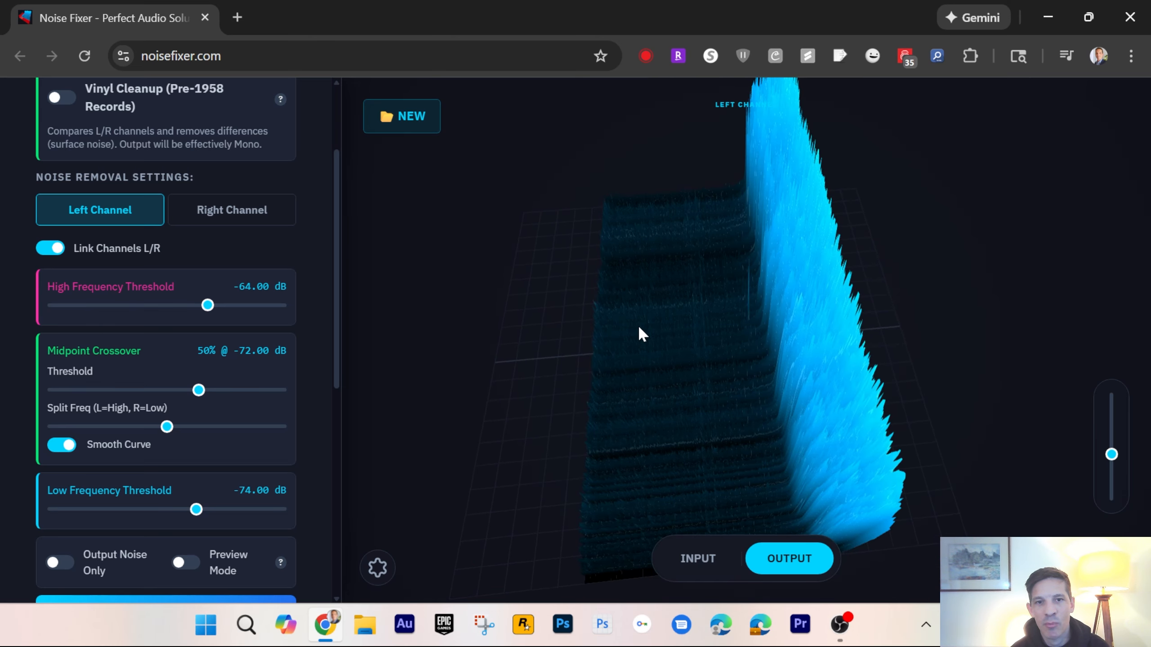
# Compare short passages of the processed and original Hills of Idaho tracks by playing them alternately
pyautogui.scroll(-8, 330, 319)
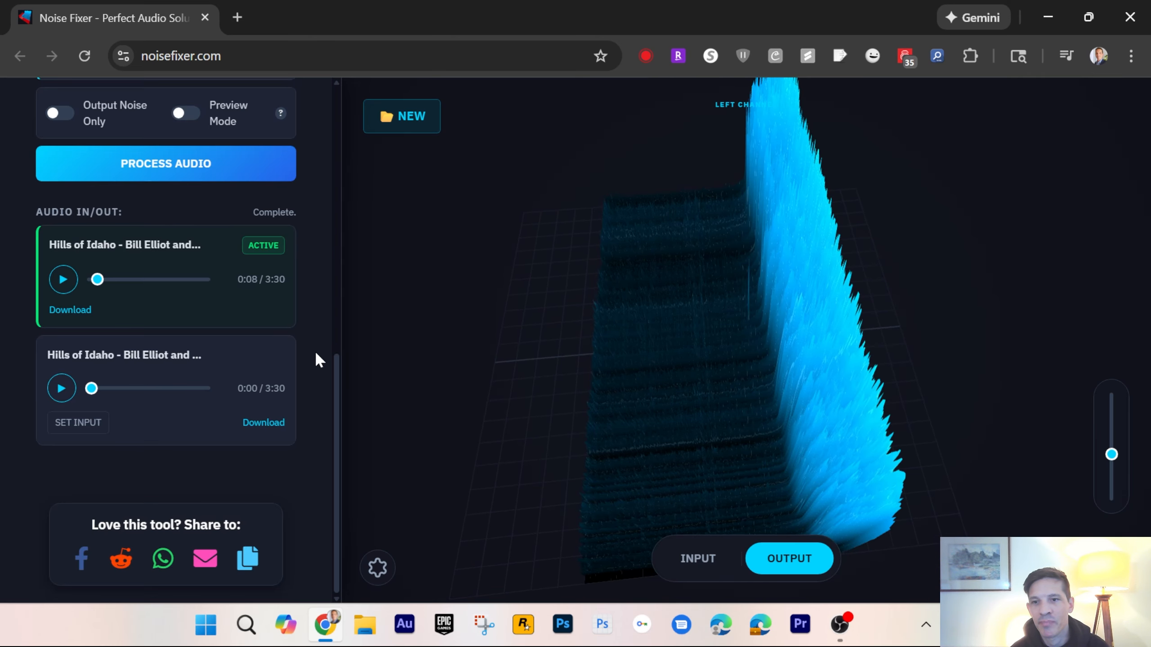
pyautogui.click(59, 389)
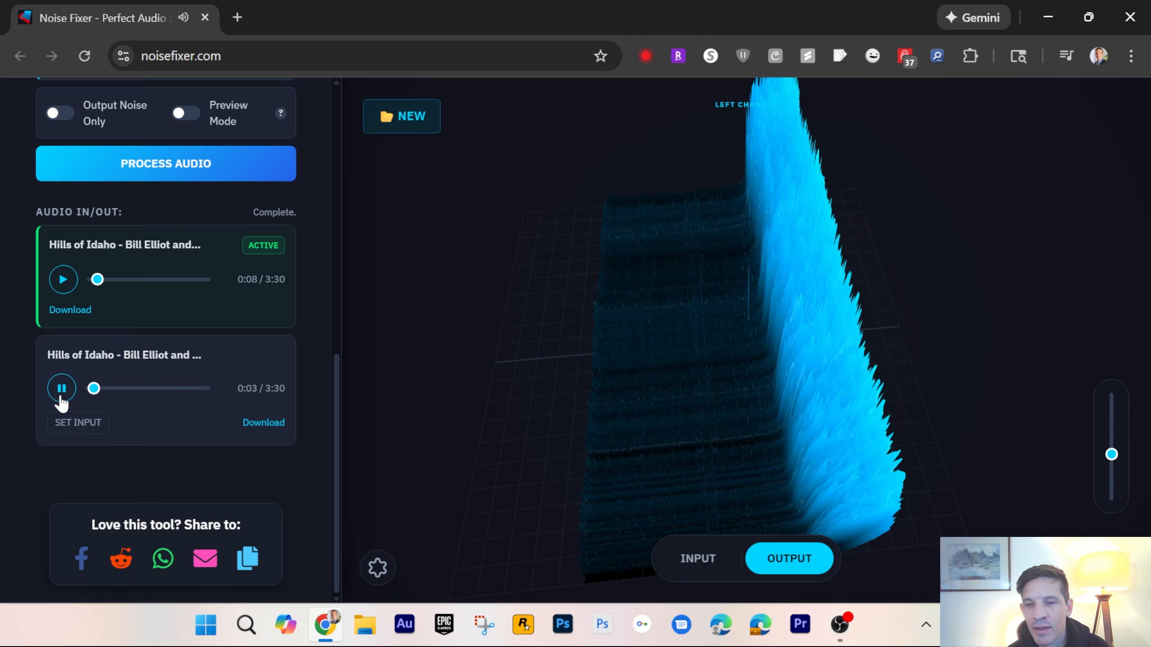
pyautogui.click(61, 393)
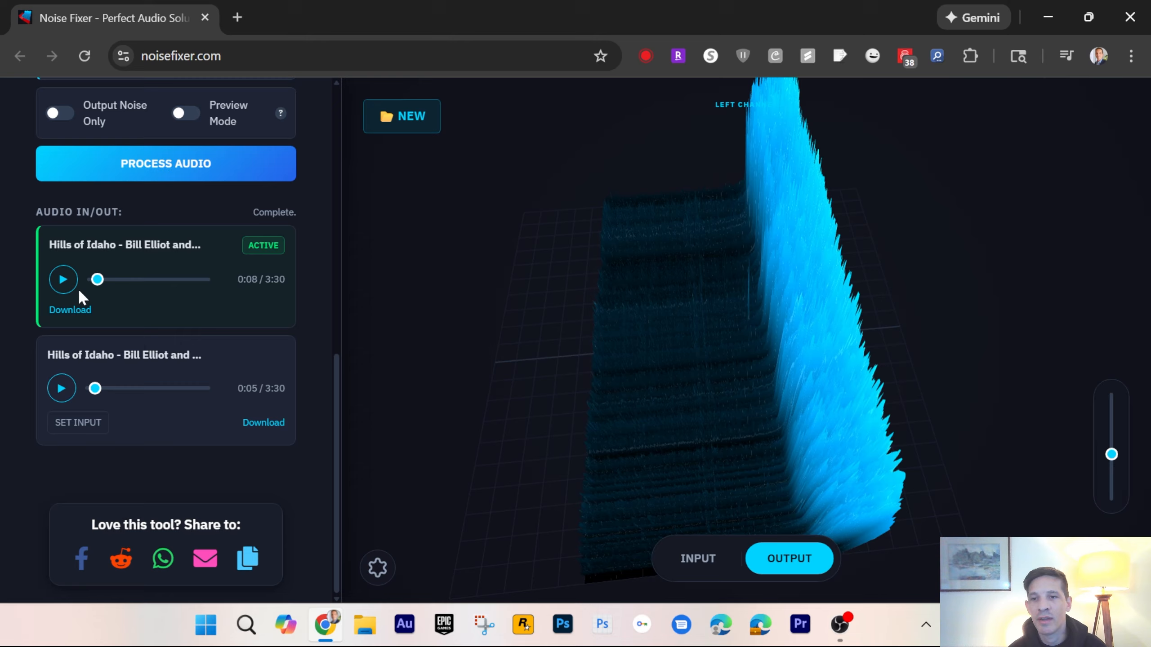
pyautogui.click(66, 285)
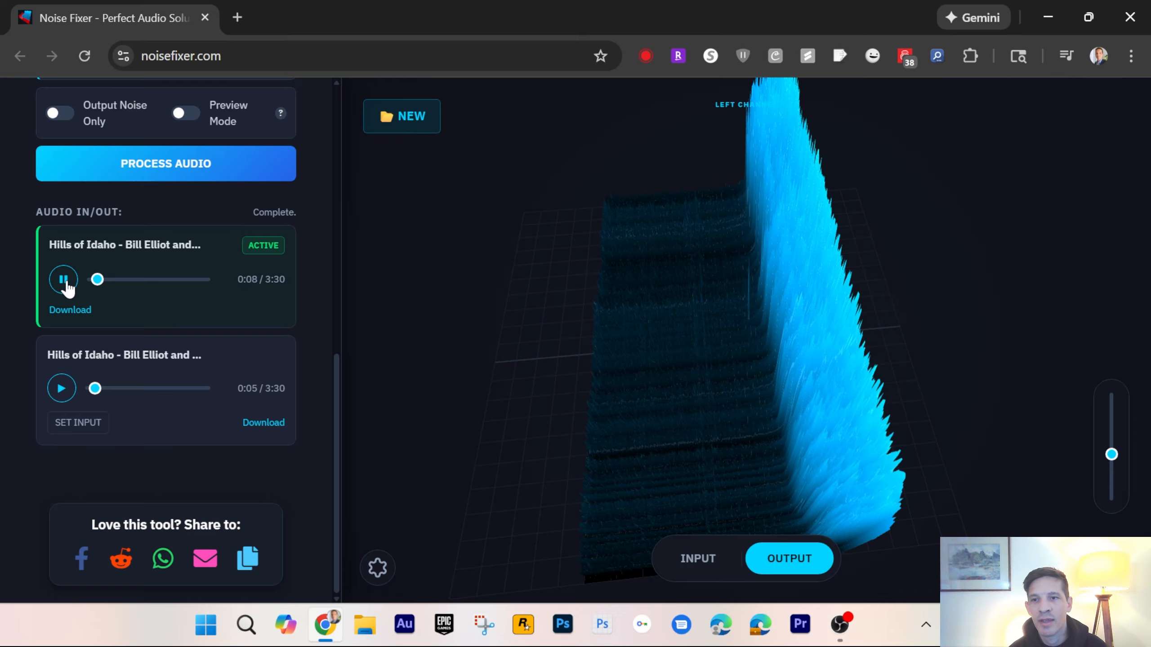
pyautogui.click(70, 284)
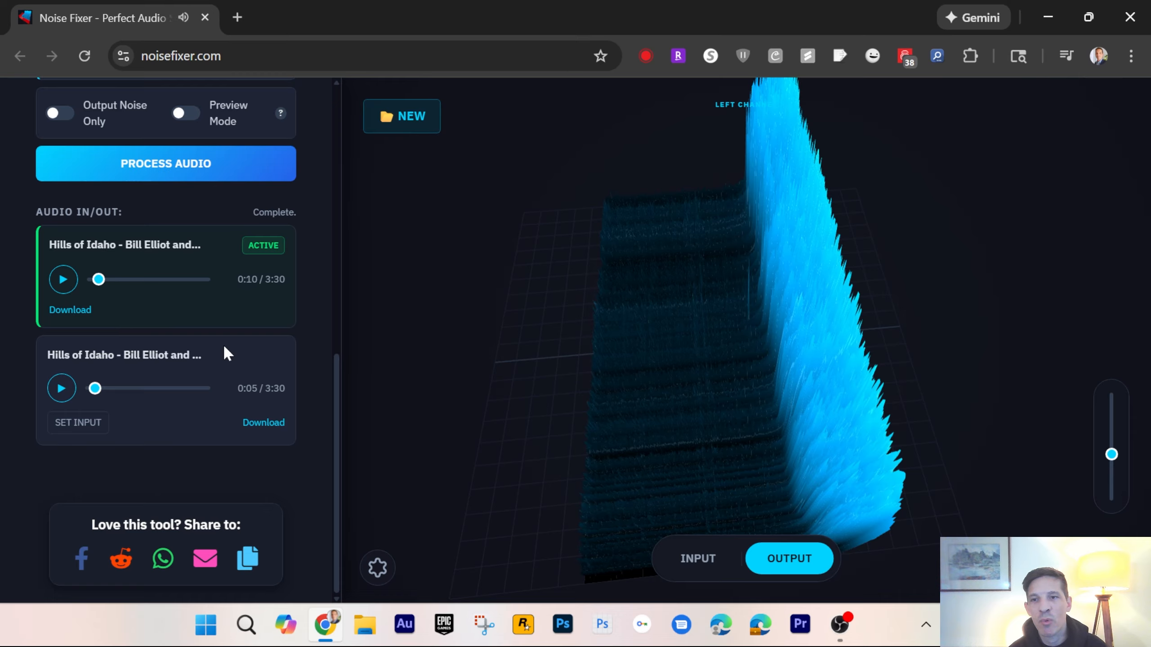
pyautogui.click(63, 389)
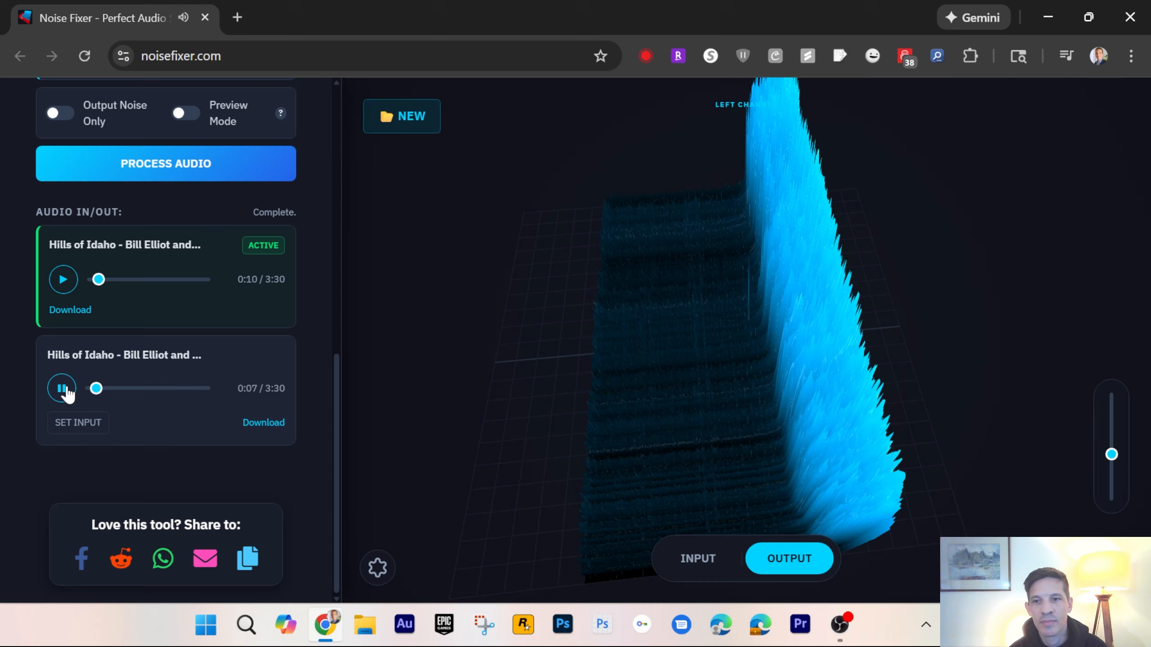
pyautogui.click(63, 389)
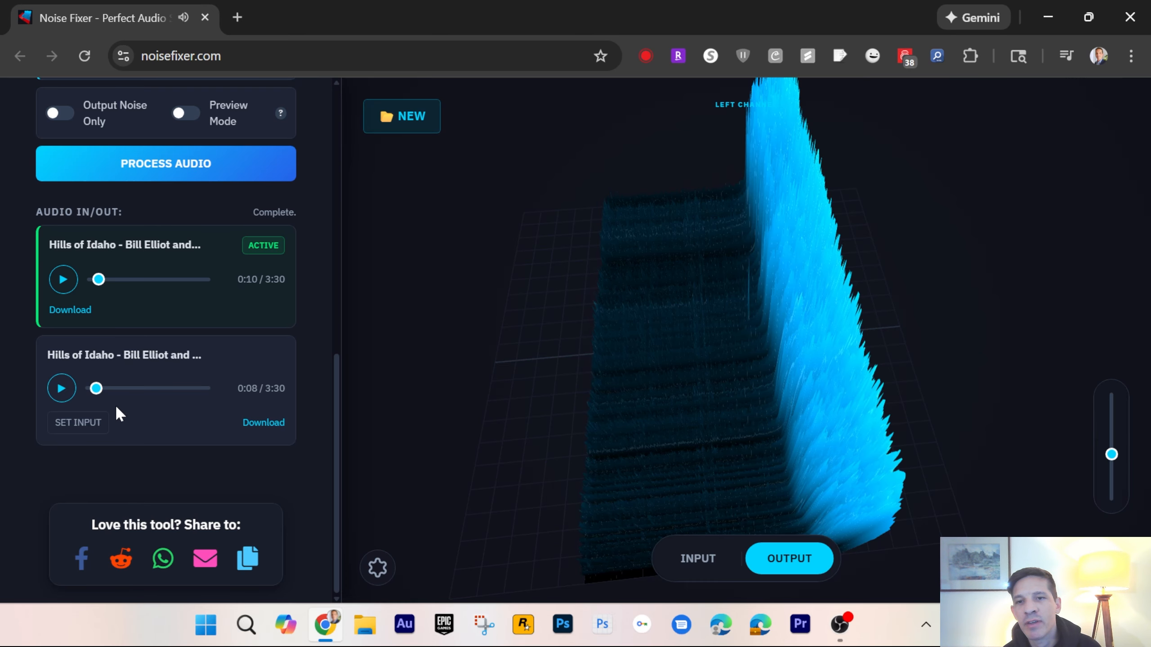
# Enable Output Noise Only for the next processing run and switch the 3D view to the input spectrogram
pyautogui.scroll(5, 295, 424)
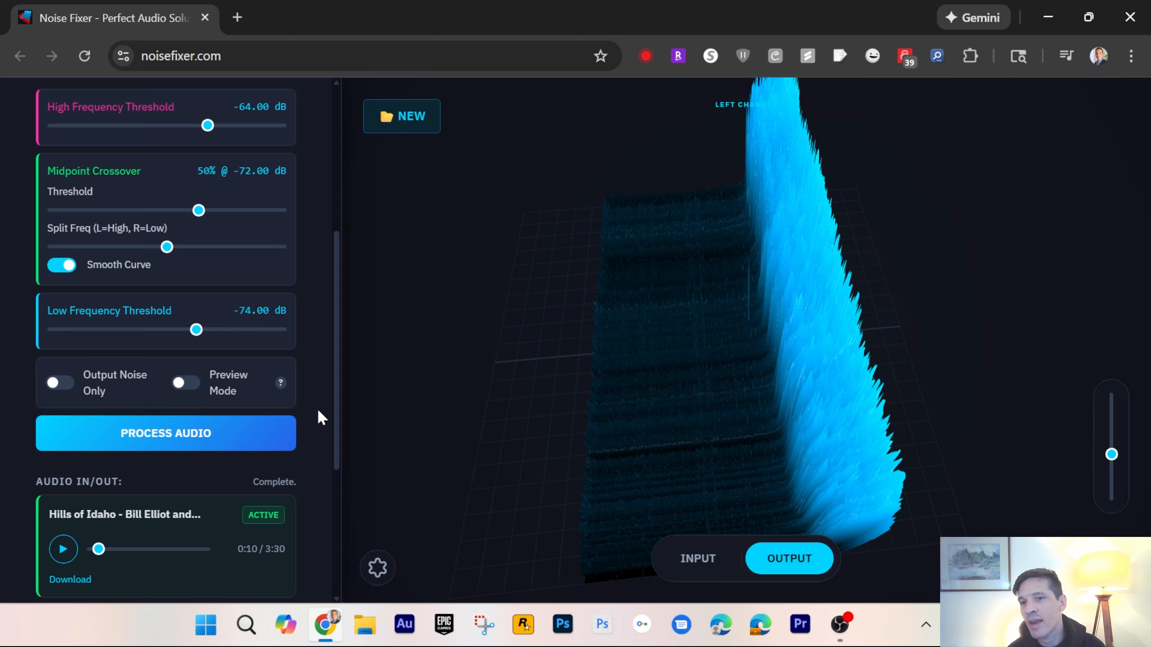
pyautogui.scroll(-6, 133, 546)
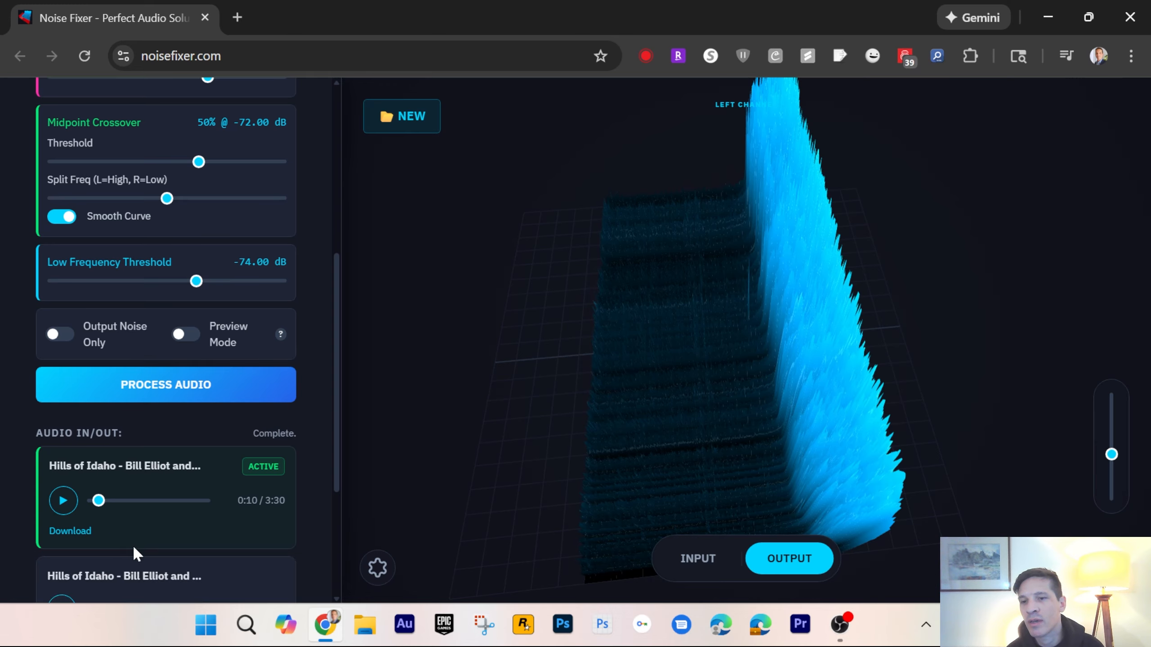
pyautogui.scroll(4, 270, 504)
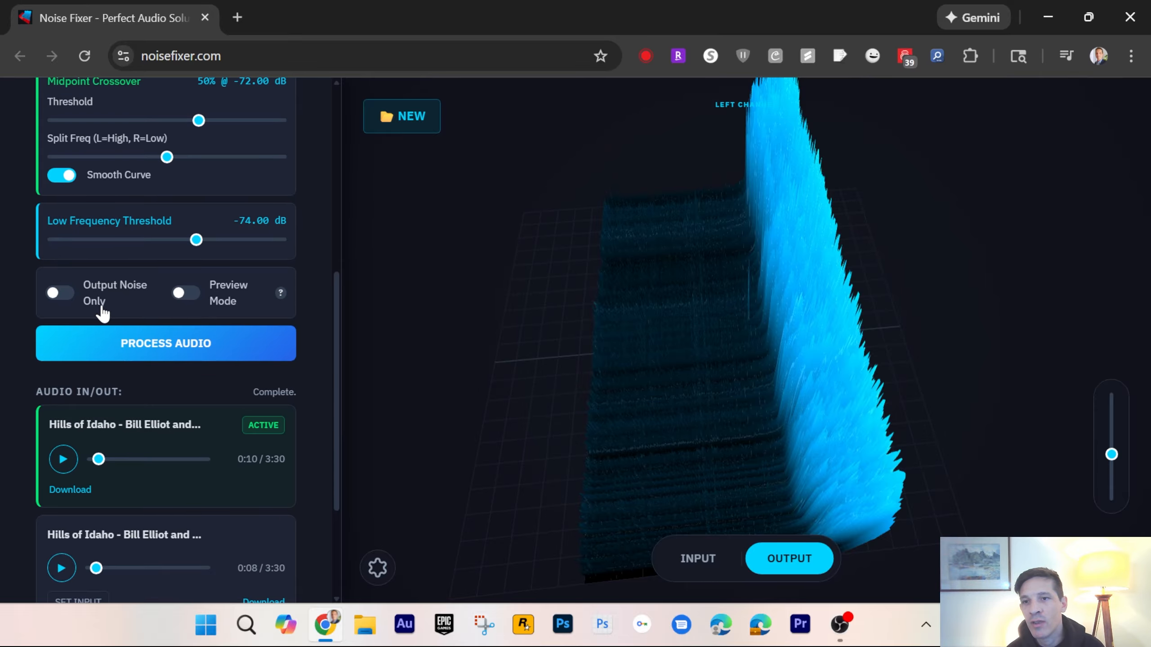
pyautogui.click(93, 303)
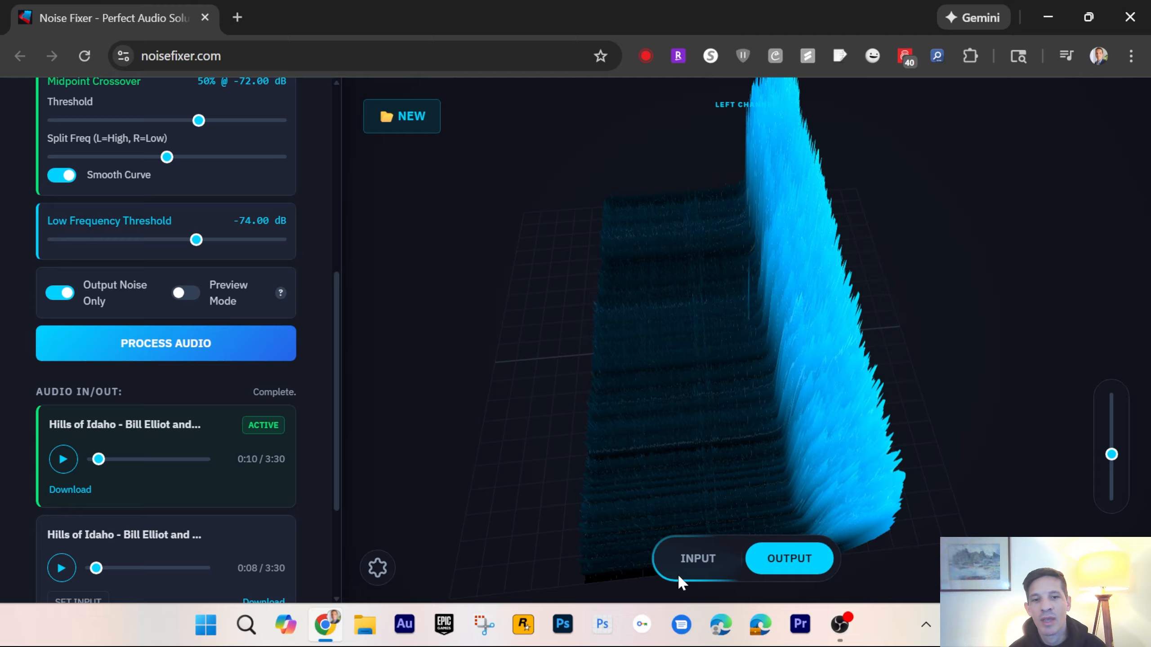
pyautogui.click(714, 561)
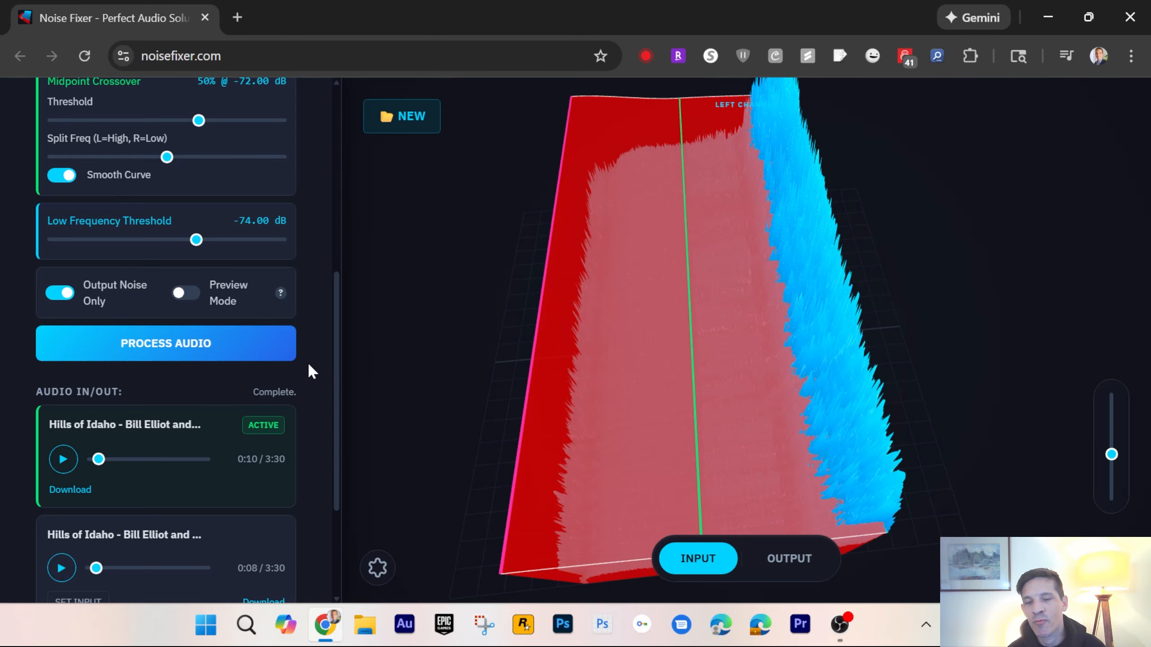
pyautogui.scroll(2, 307, 363)
pyautogui.scroll(-4, 329, 416)
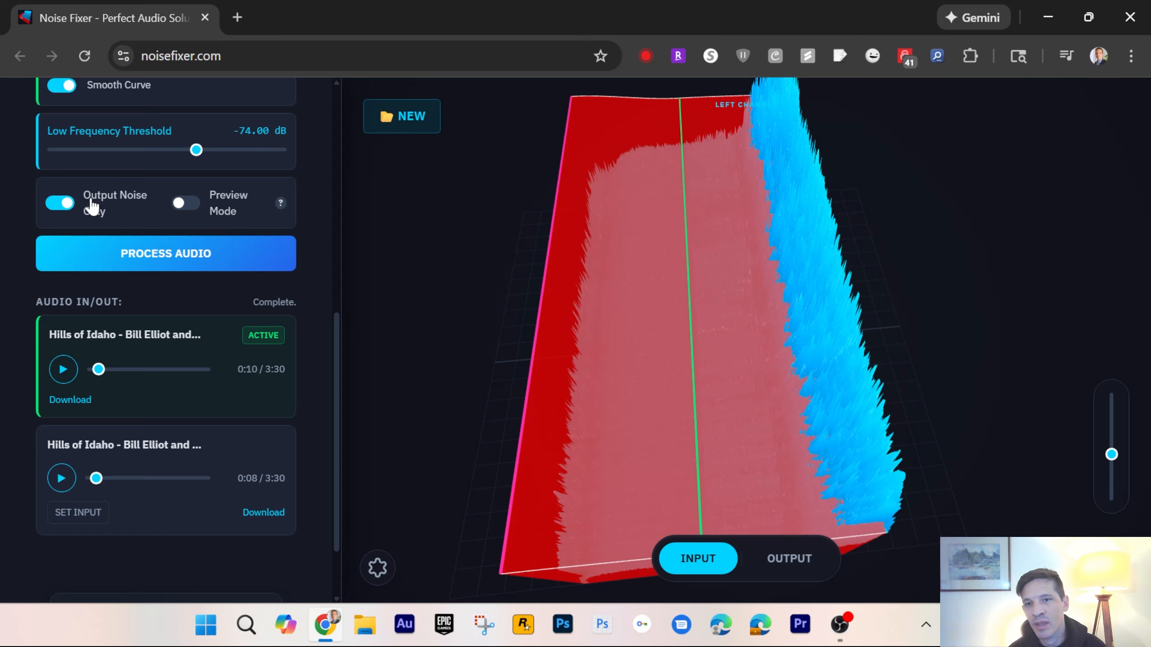
# Process the audio with Output Noise Only enabled and play the opening seconds of the noise-only track
pyautogui.click(141, 267)
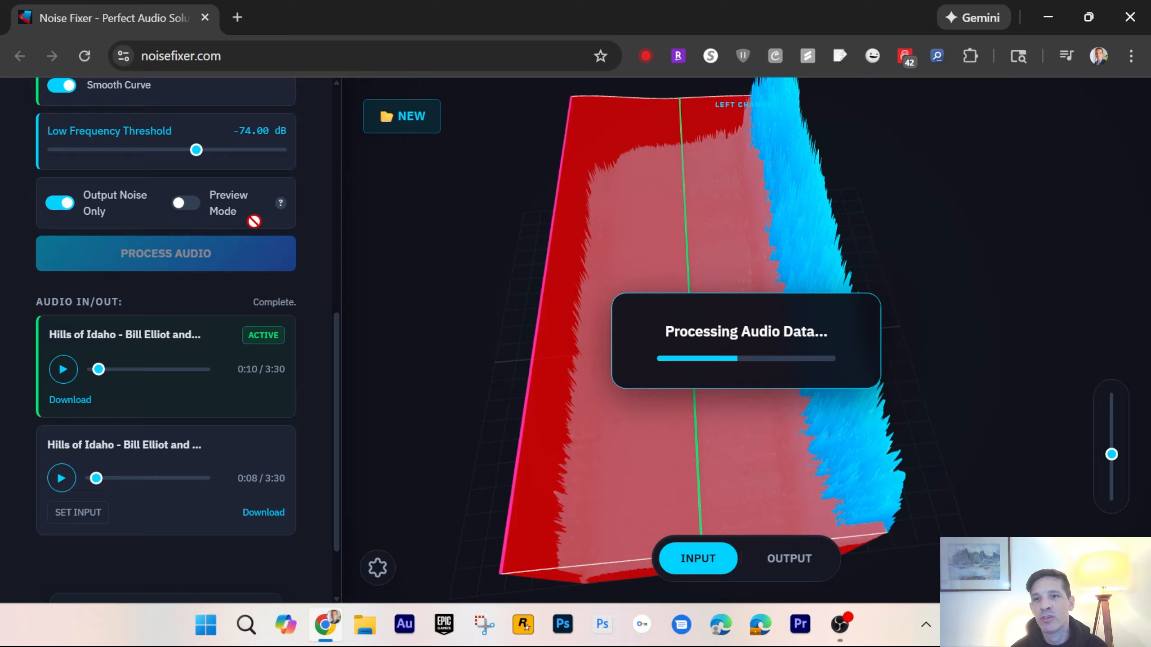
pyautogui.scroll(4, 327, 303)
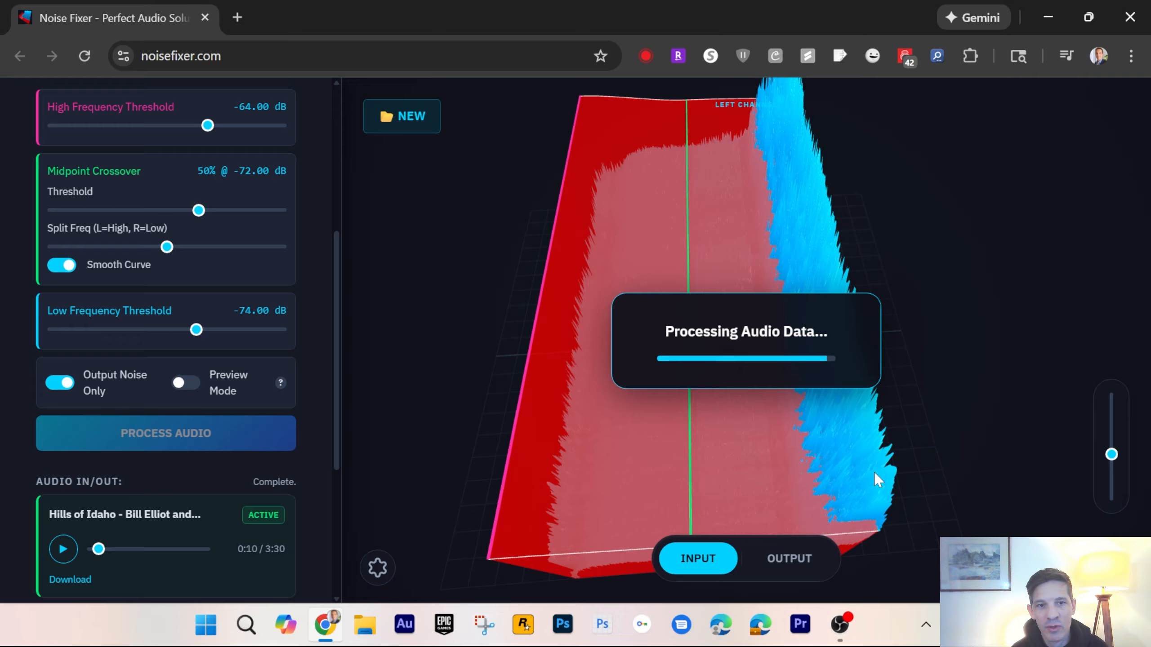
pyautogui.scroll(-5, 322, 435)
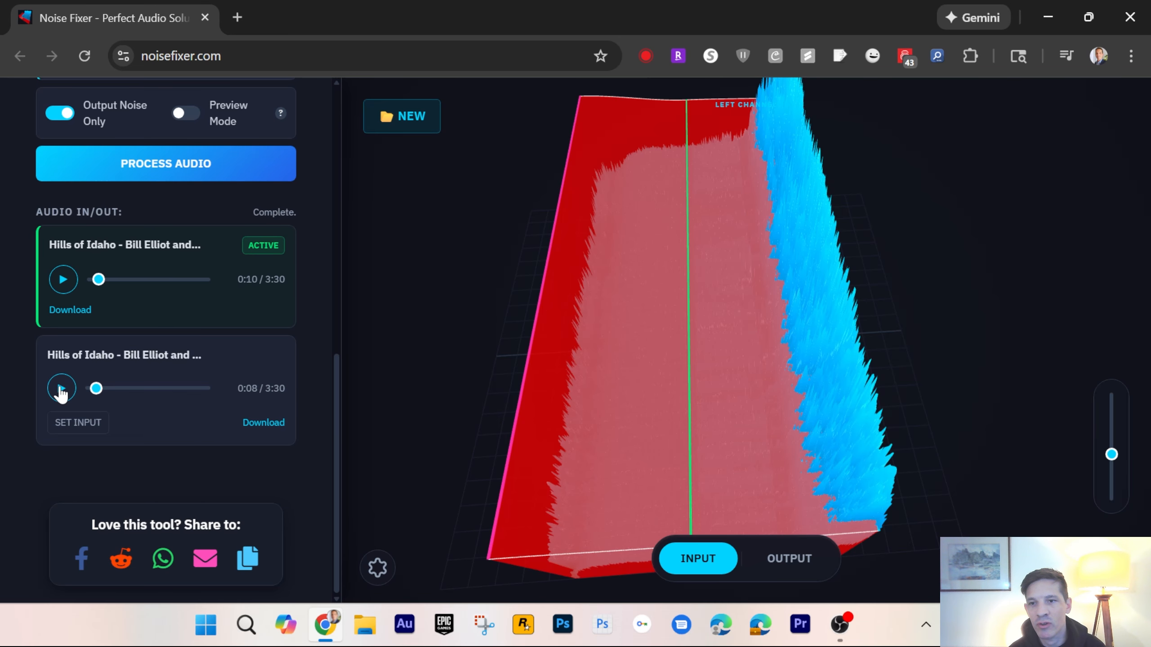
pyautogui.click(61, 388)
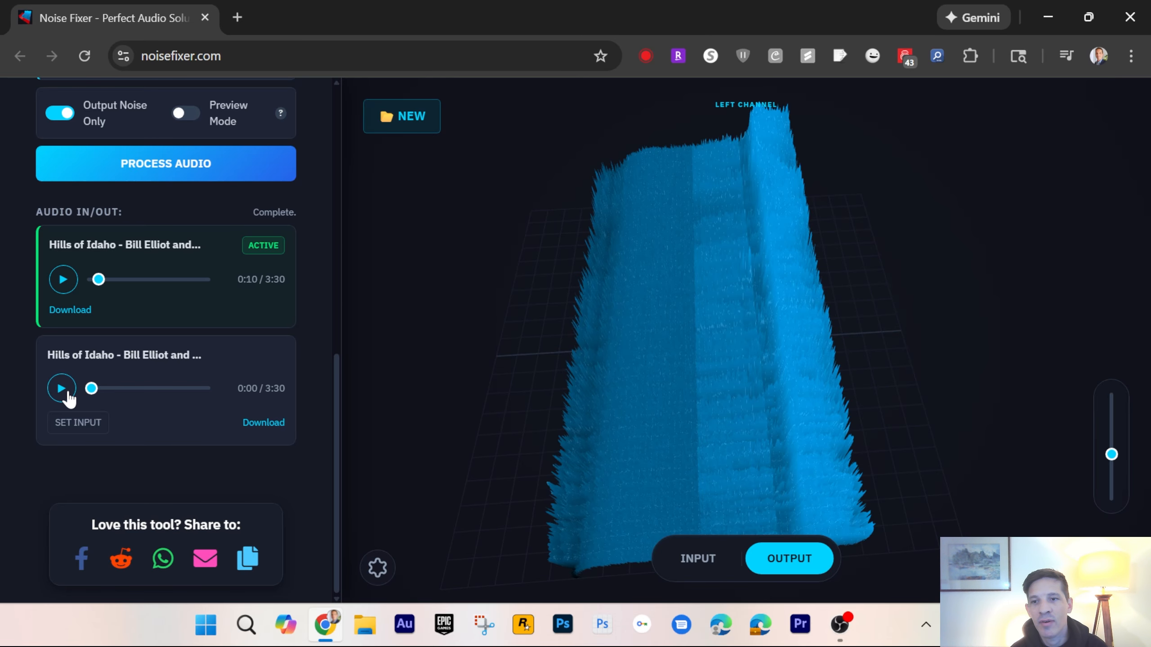
pyautogui.click(62, 388)
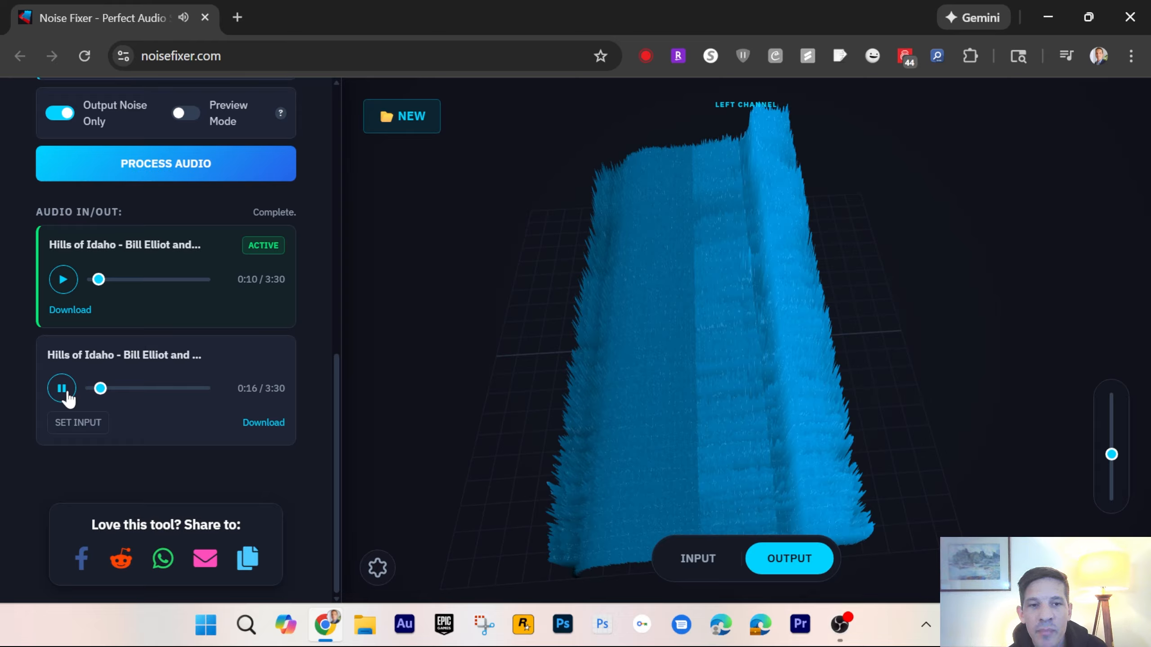
pyautogui.click(62, 388)
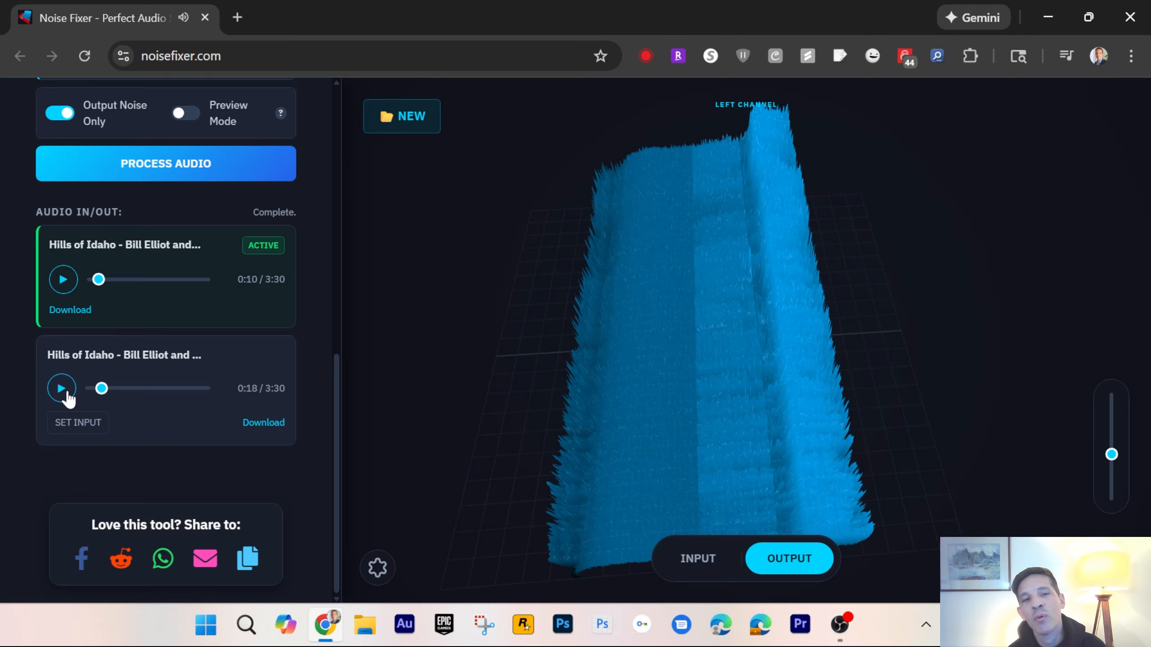
# Rotate the noise-only output spectrogram to examine its full length from the side
pyautogui.moveTo(708, 395); pyautogui.dragTo(618, 404)
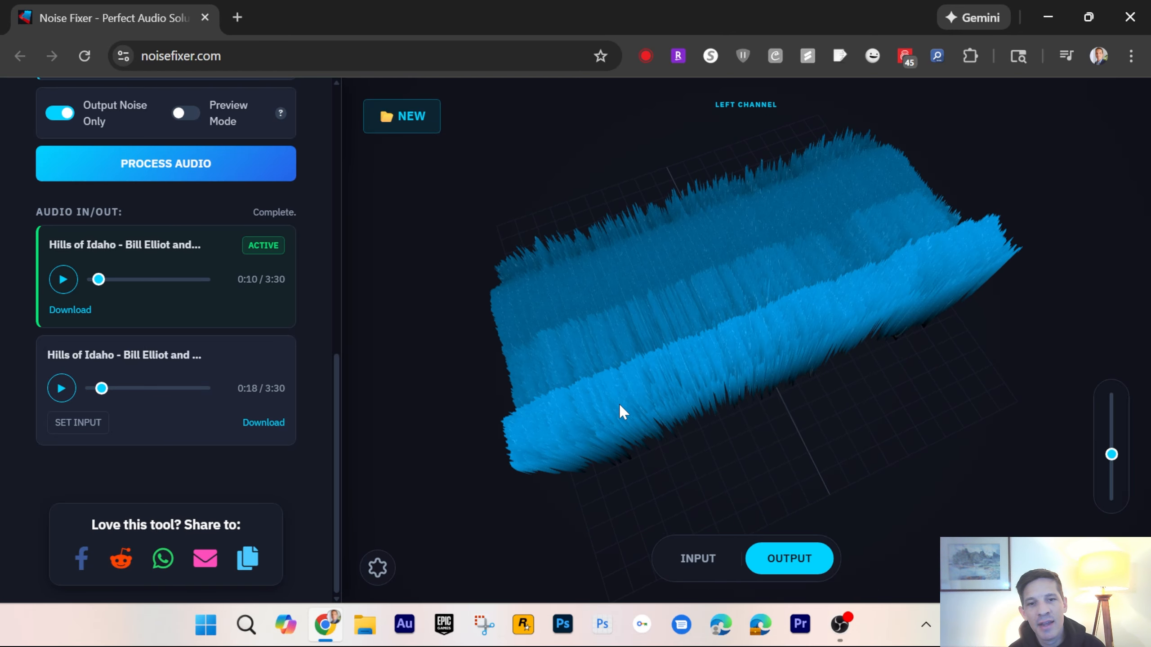
pyautogui.moveTo(718, 455)
pyautogui.mouseDown()
pyautogui.moveTo(697, 453)
pyautogui.moveTo(707, 455)
pyautogui.mouseUp()
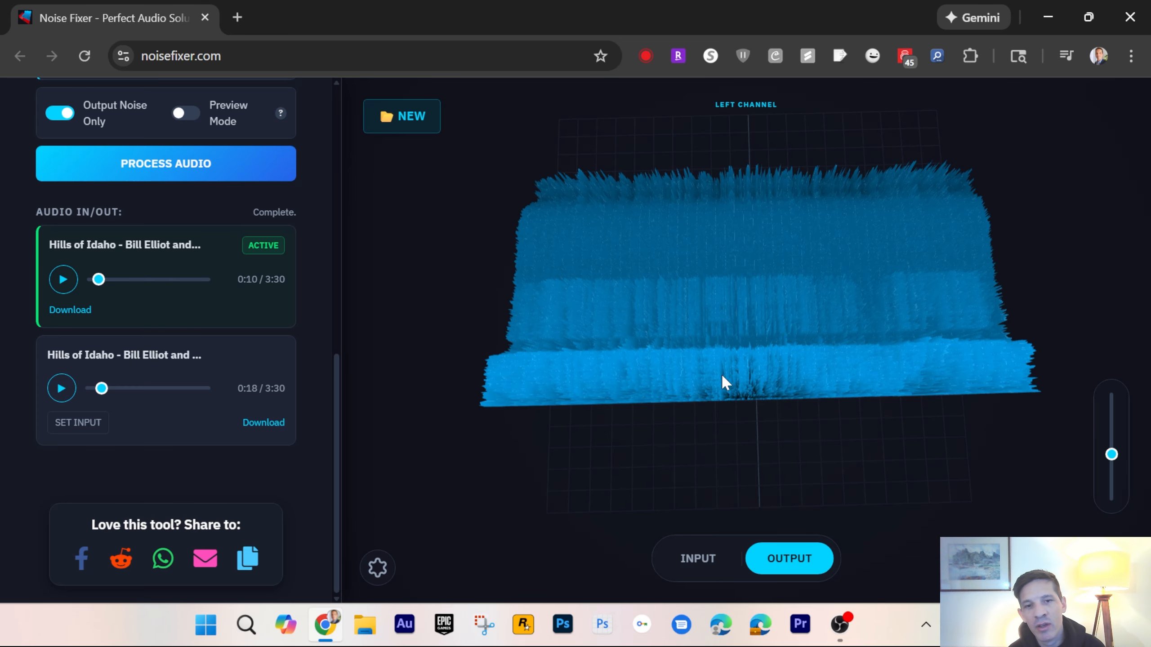
pyautogui.moveTo(723, 376); pyautogui.dragTo(734, 415)
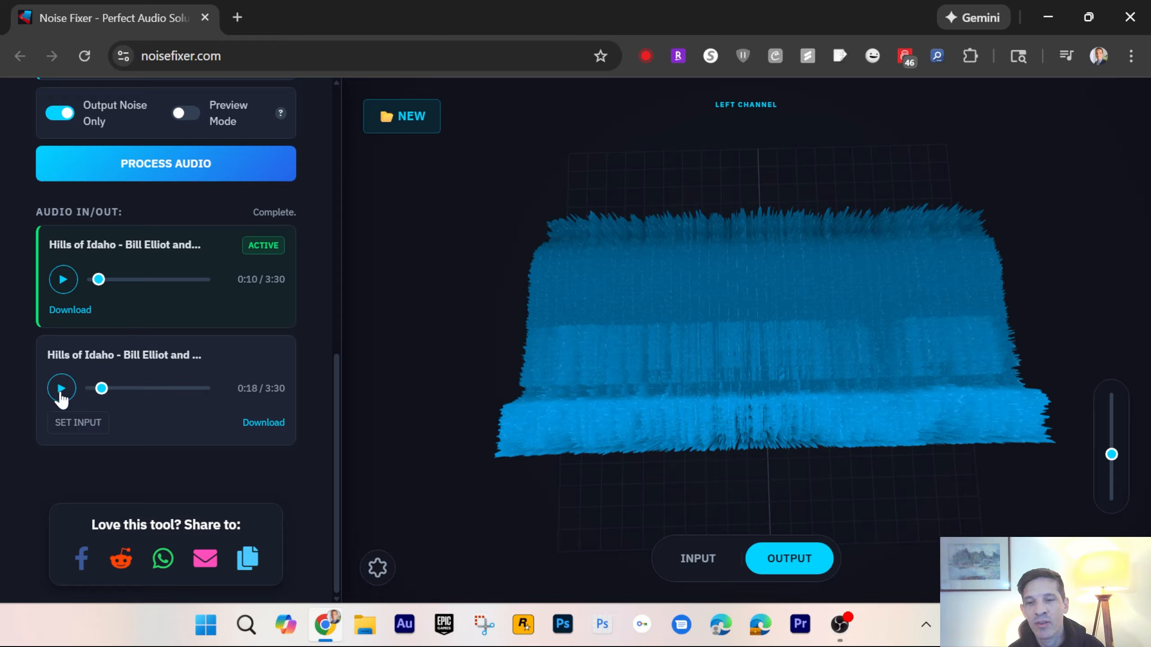
# Compare the original Hills of Idaho track with the noise-only output by playing short passages of each
pyautogui.click(64, 285)
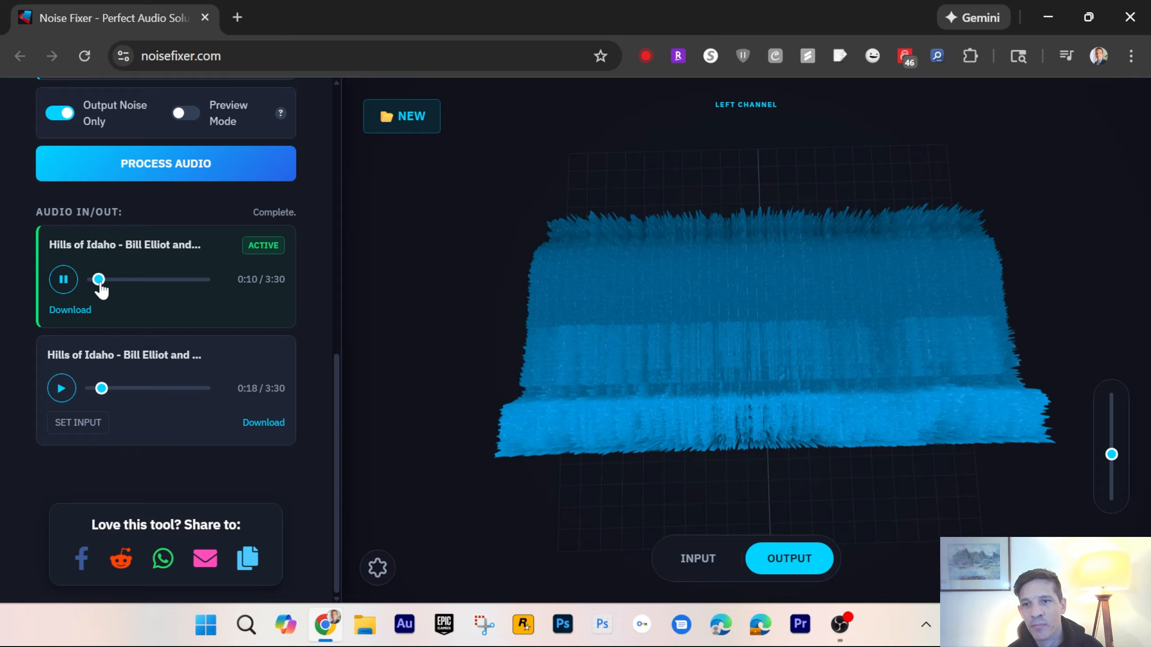
pyautogui.click(66, 283)
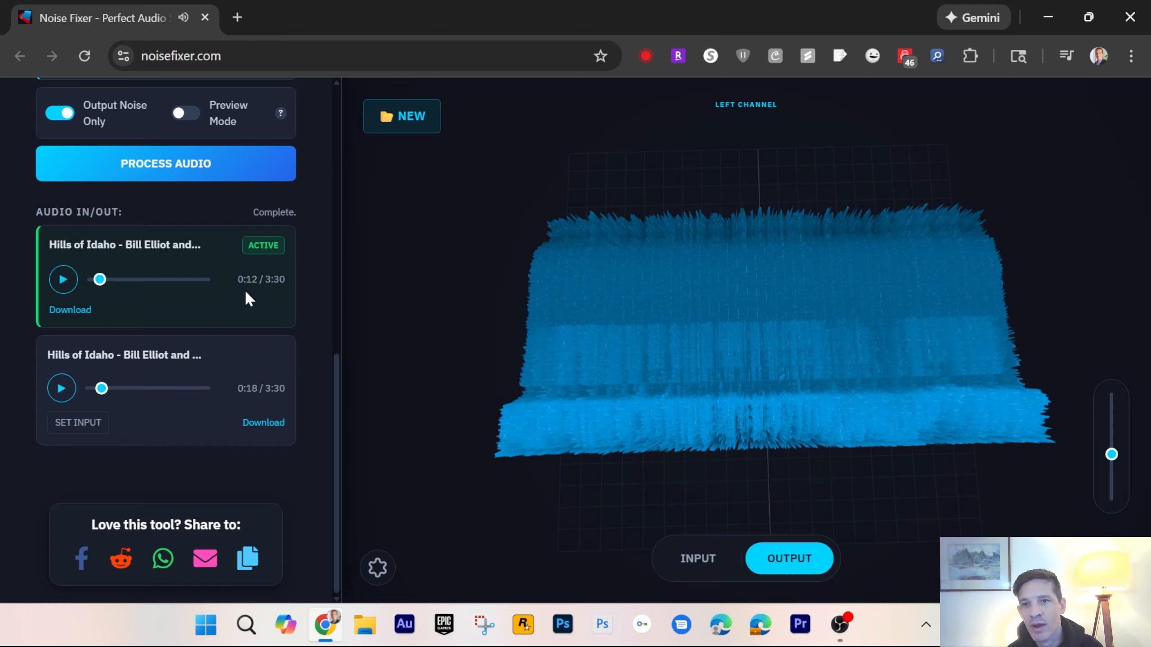
pyautogui.click(60, 391)
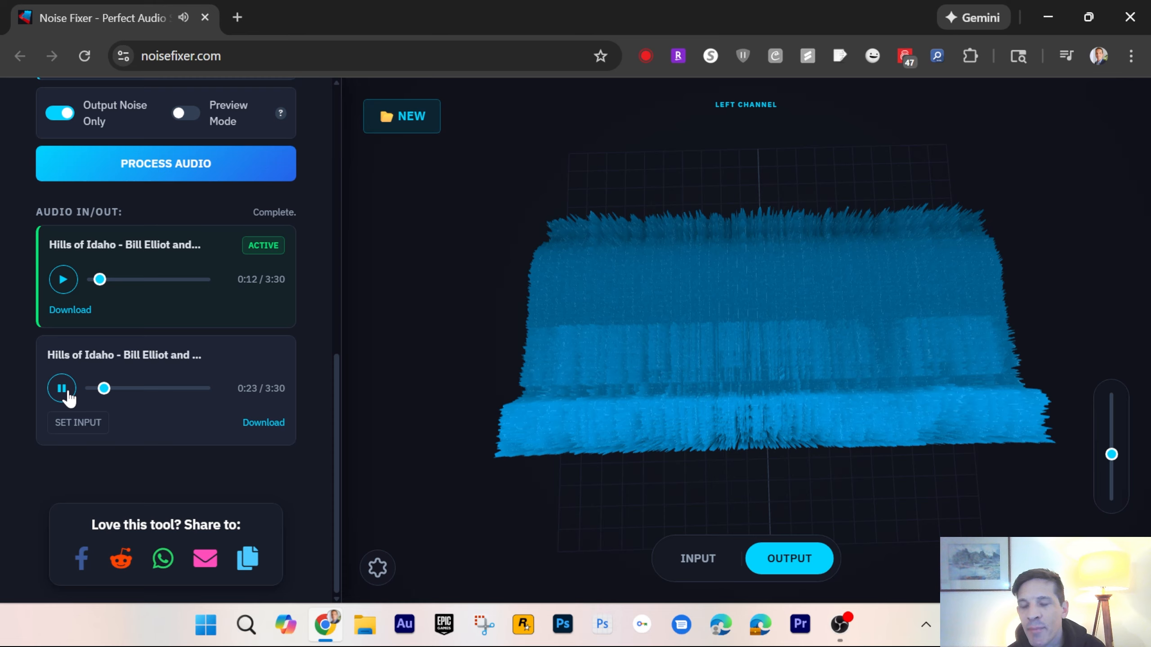
pyautogui.click(62, 389)
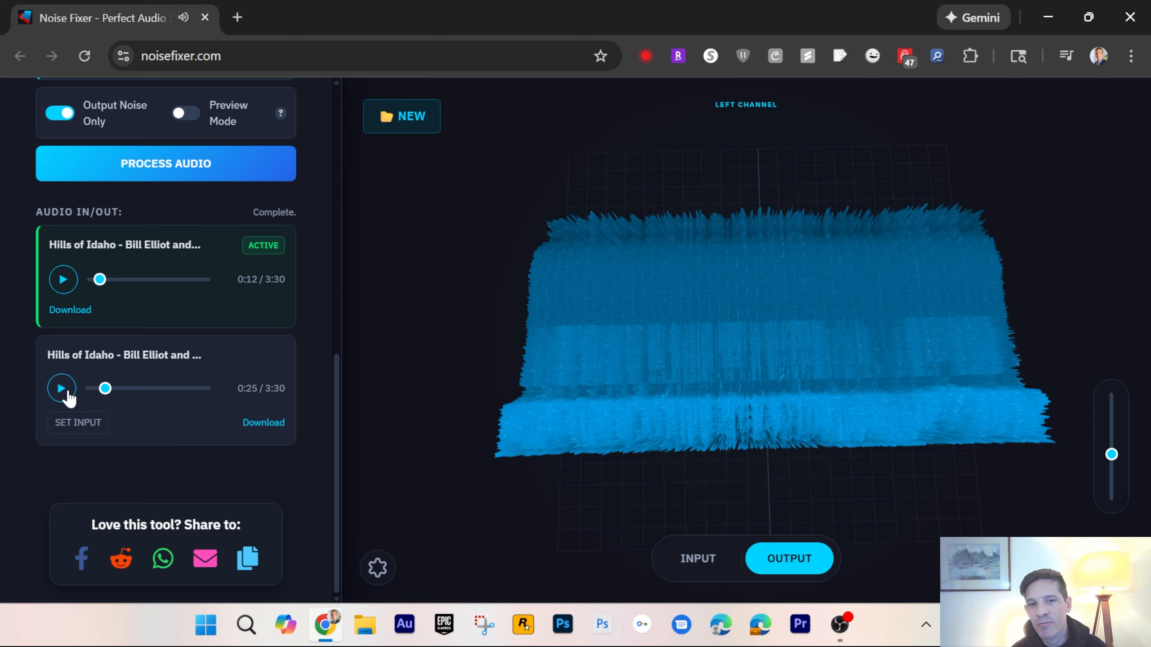
pyautogui.click(67, 393)
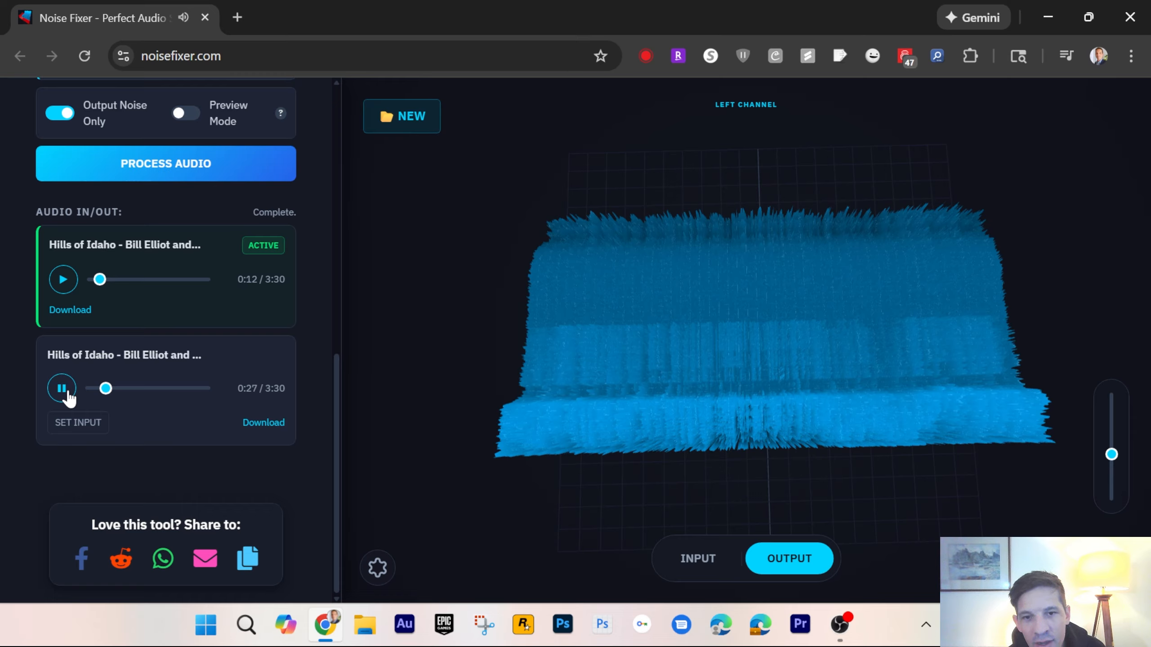
pyautogui.click(62, 389)
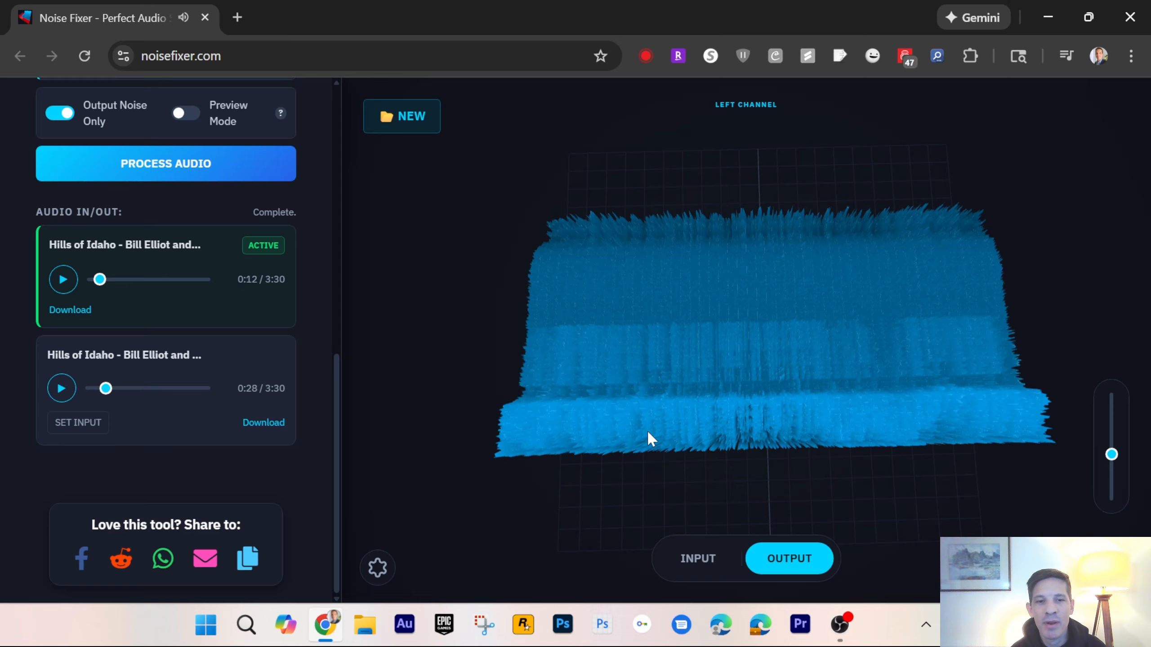
# Examine the noise-only spectrogram's low, middle and high frequency bands up close from the end and side
pyautogui.moveTo(649, 439); pyautogui.dragTo(766, 351)
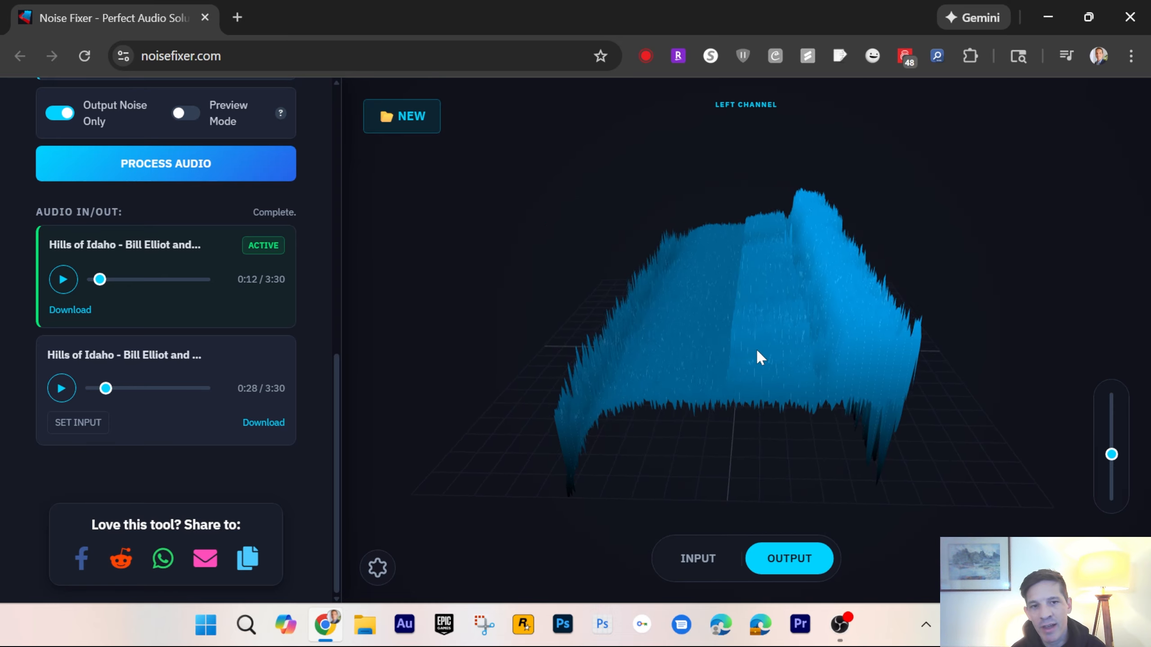
pyautogui.moveTo(758, 352); pyautogui.dragTo(753, 360)
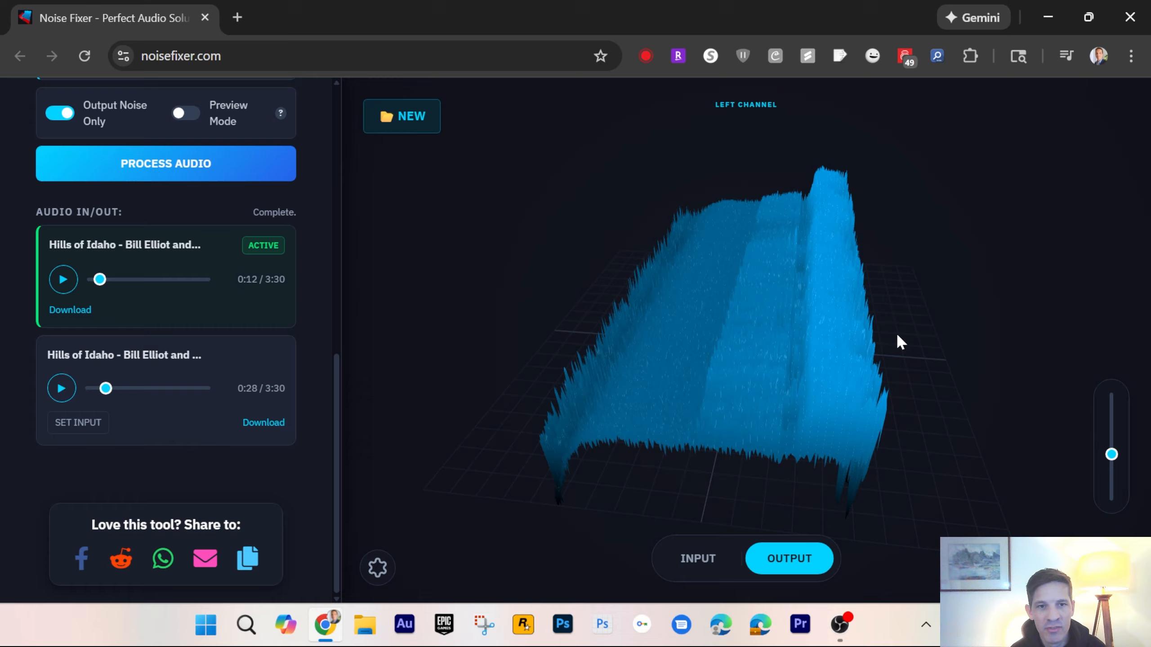
pyautogui.moveTo(804, 363); pyautogui.dragTo(707, 390)
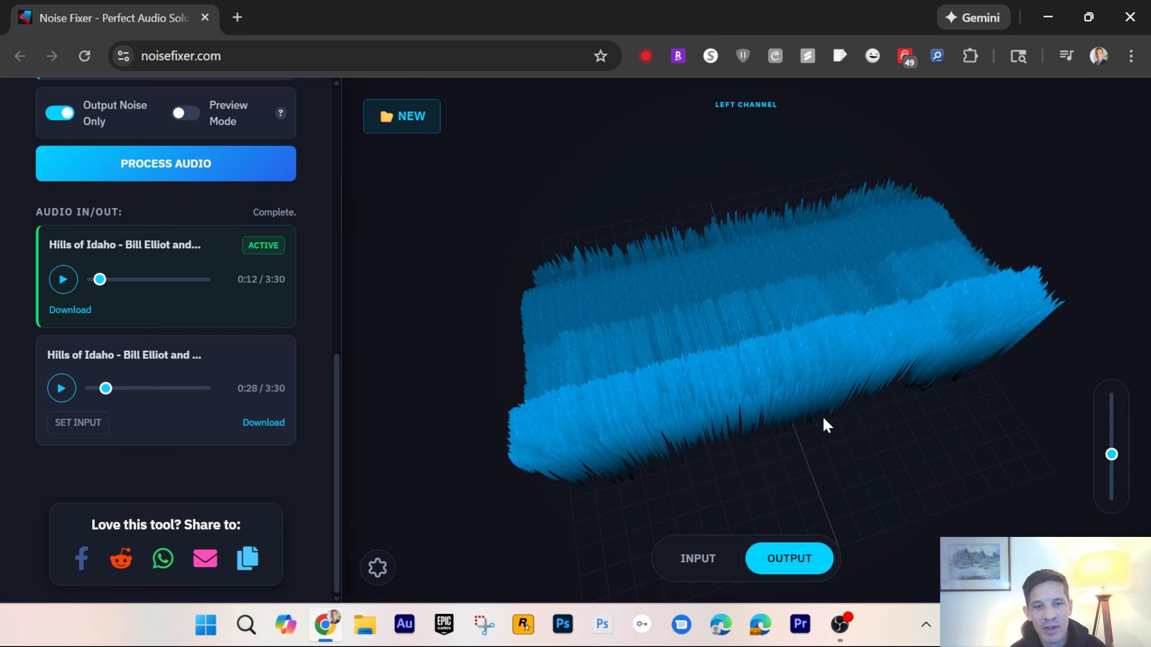
pyautogui.moveTo(822, 417); pyautogui.dragTo(819, 425)
pyautogui.scroll(5, 638, 460)
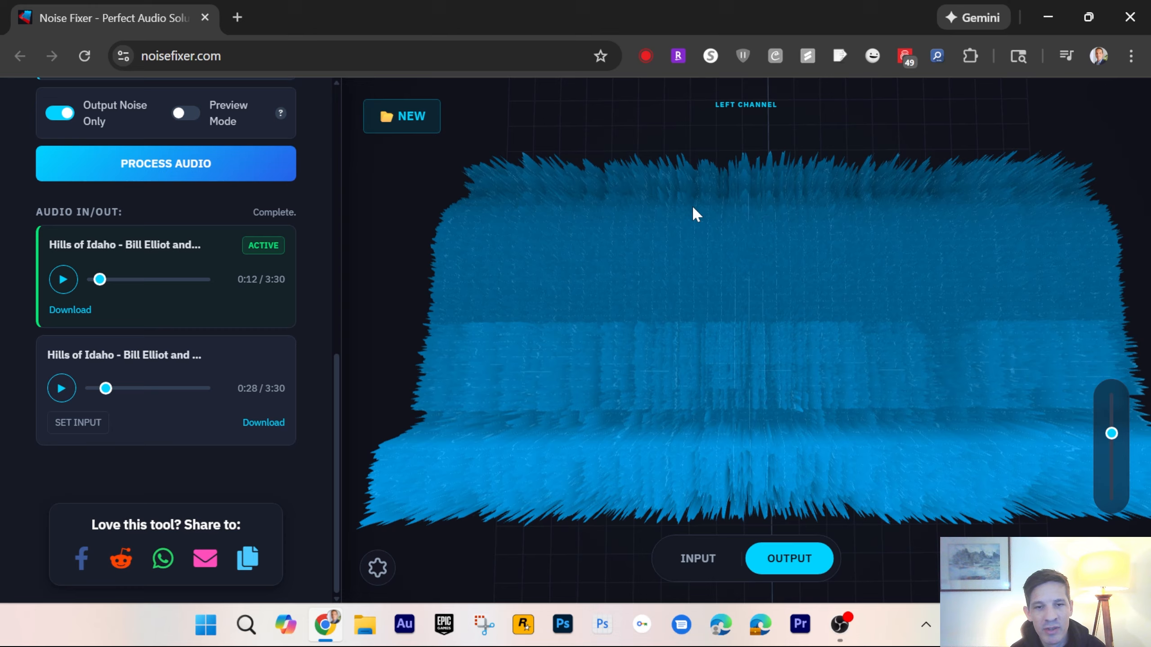
pyautogui.moveTo(753, 396); pyautogui.dragTo(743, 362)
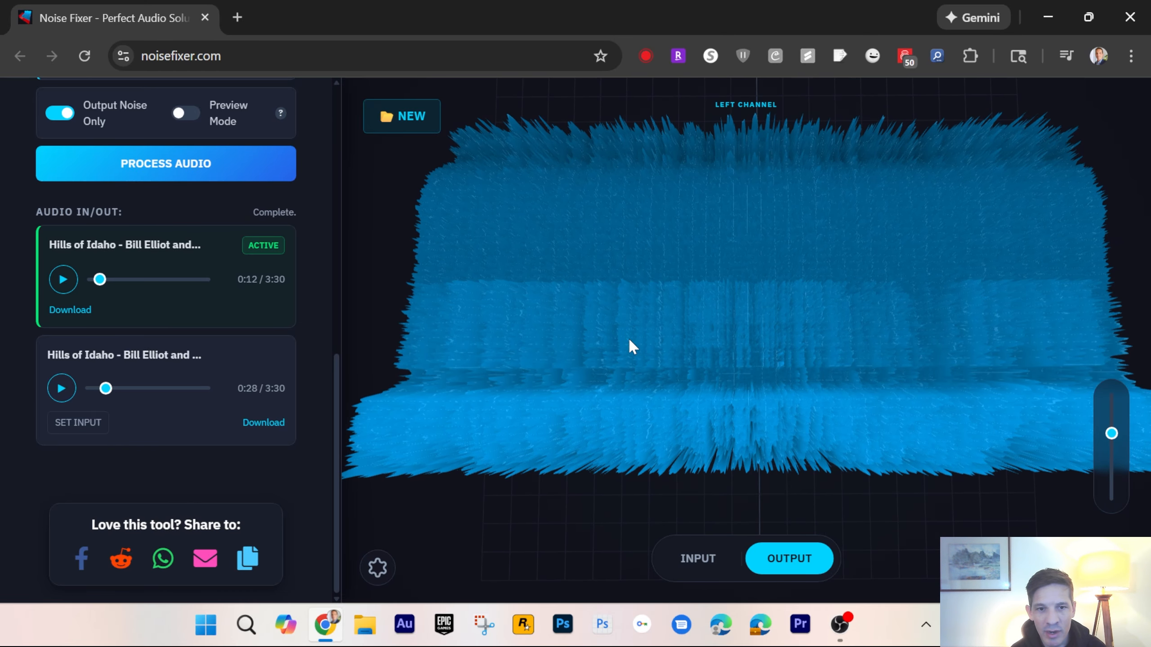
pyautogui.moveTo(672, 371); pyautogui.dragTo(783, 285)
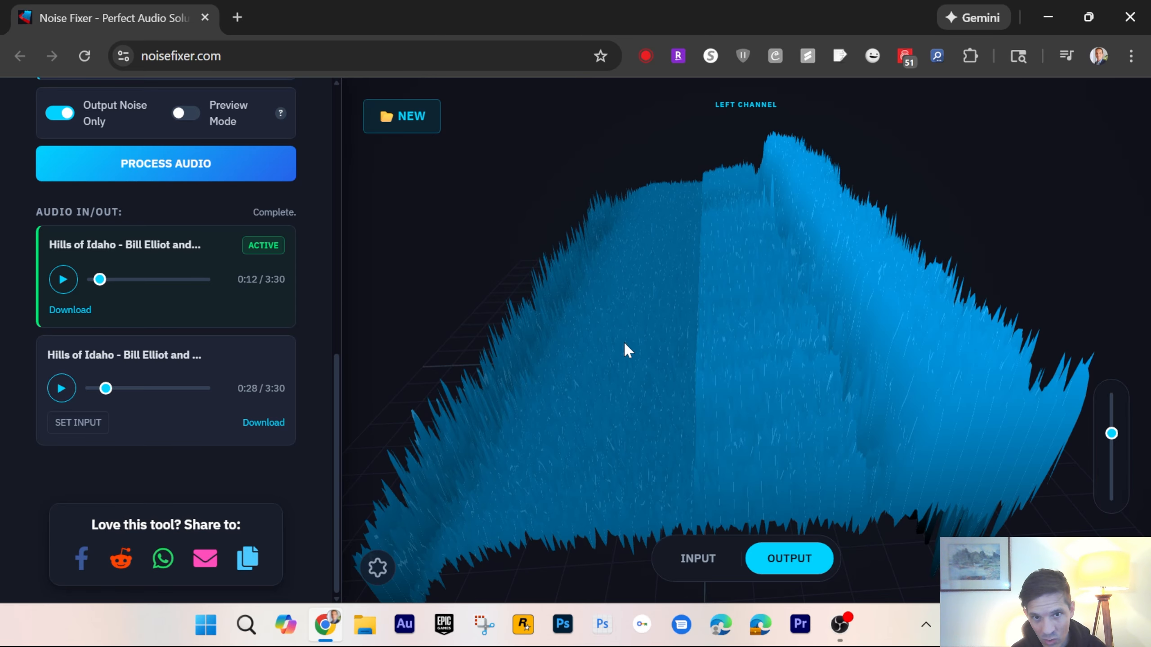
pyautogui.moveTo(860, 436); pyautogui.dragTo(841, 438)
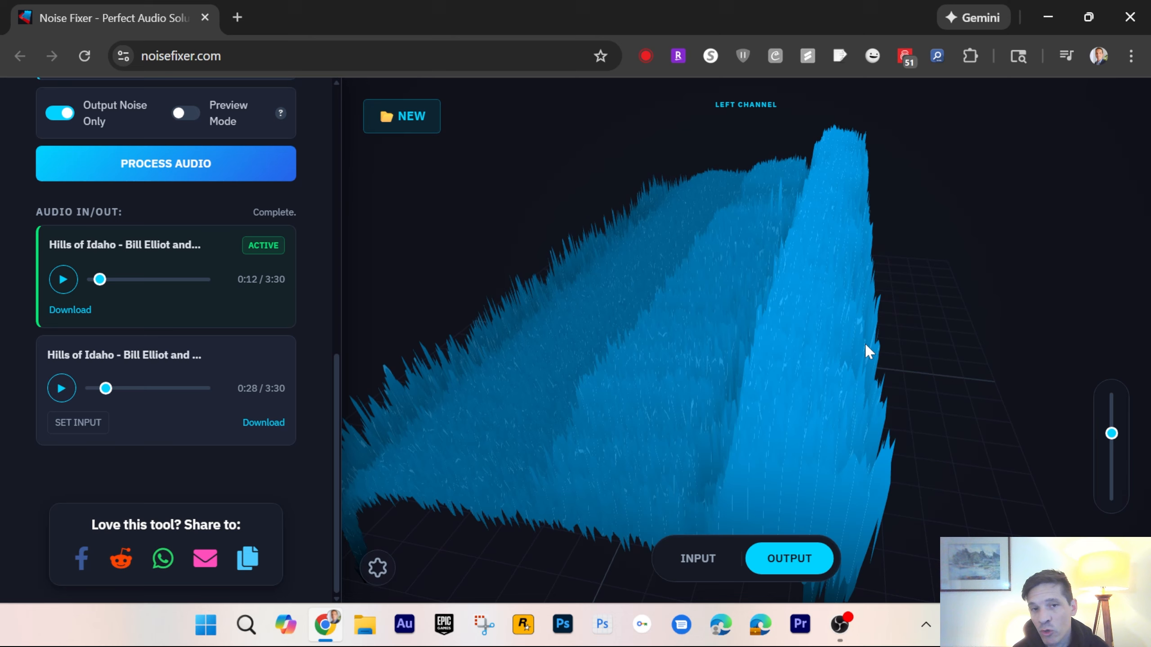
pyautogui.moveTo(866, 346); pyautogui.dragTo(744, 438)
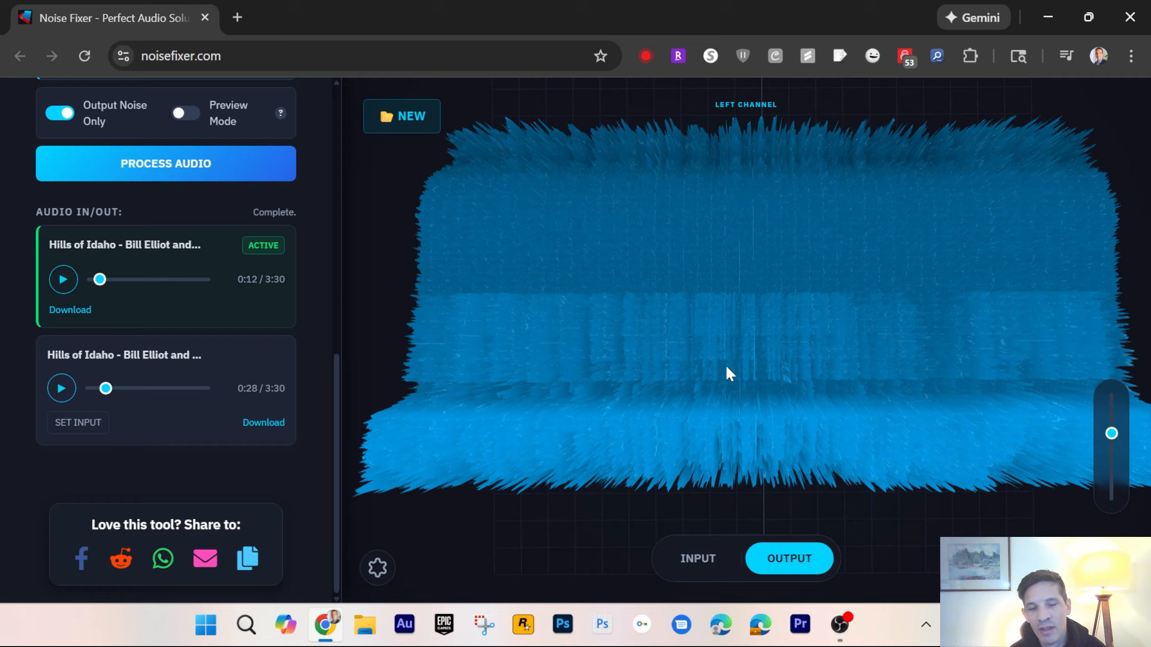
# Disable Output Noise Only and process the audio again to produce the cleaned track
pyautogui.scroll(2, 22, 214)
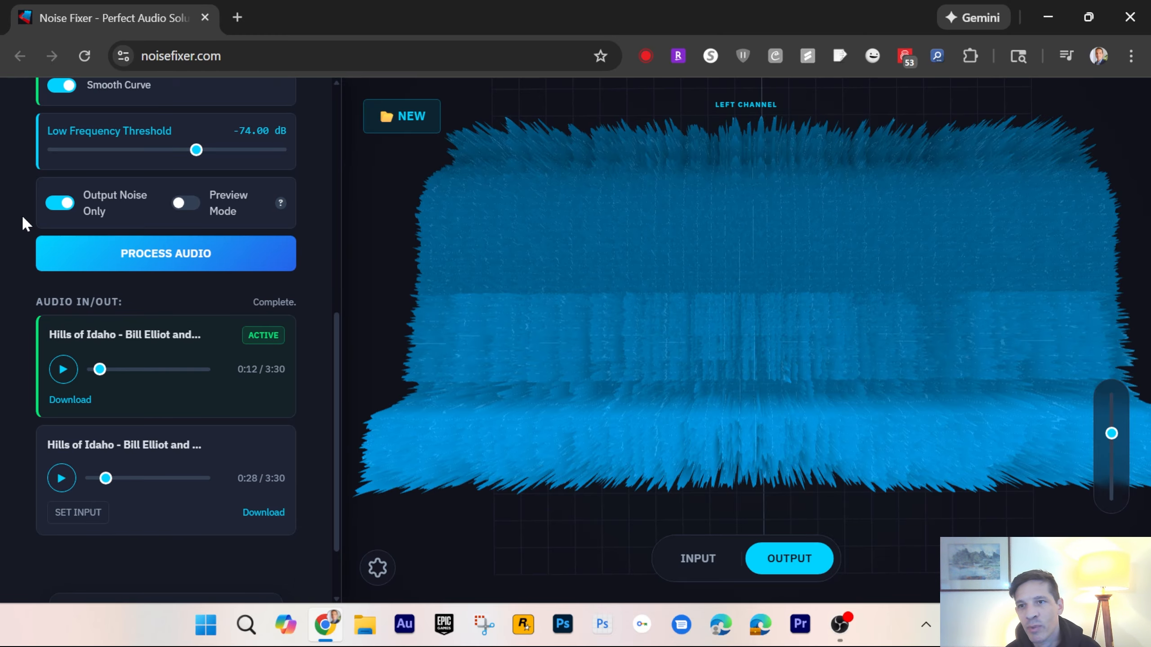
pyautogui.click(58, 210)
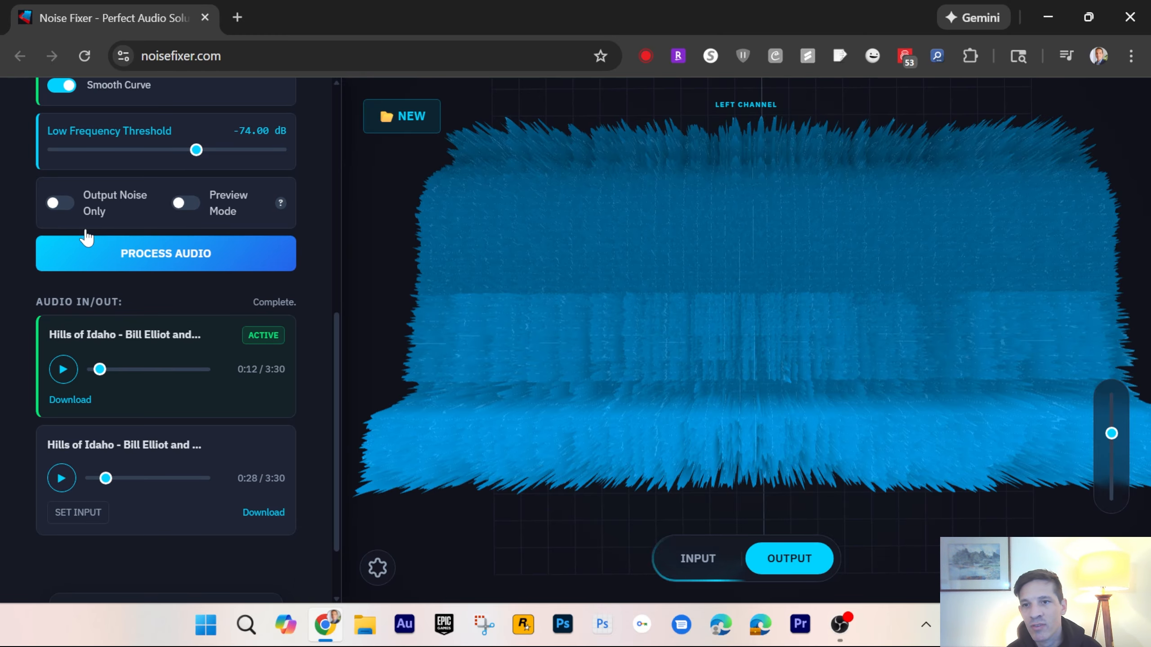
pyautogui.click(105, 256)
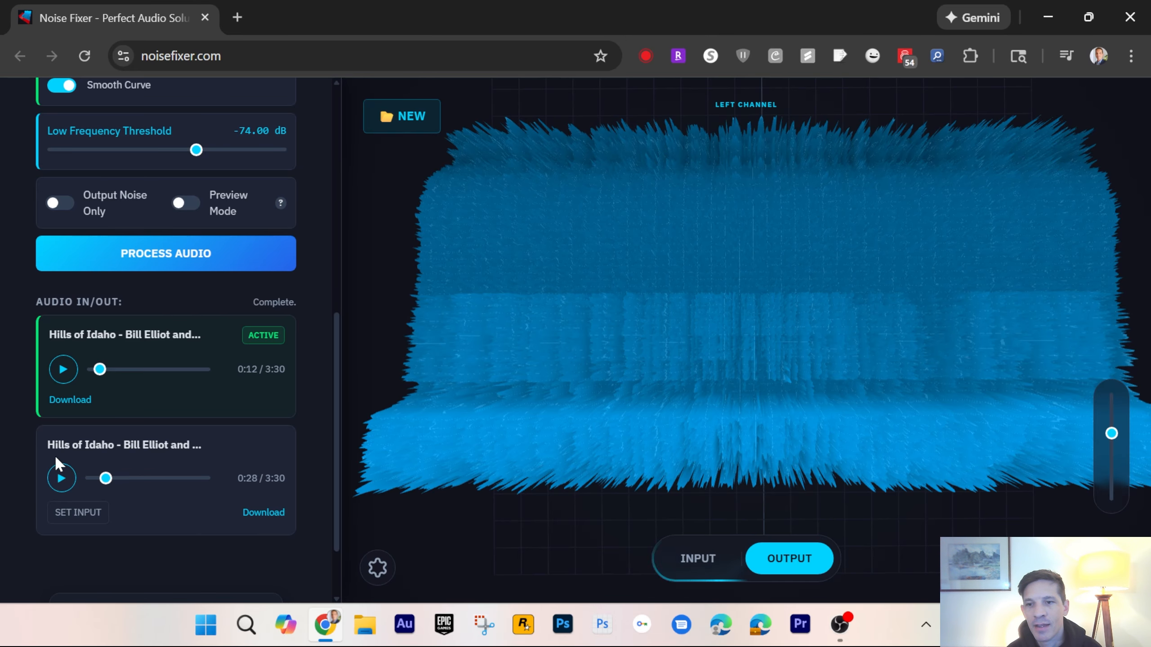
pyautogui.click(80, 517)
pyautogui.scroll(-2, 72, 499)
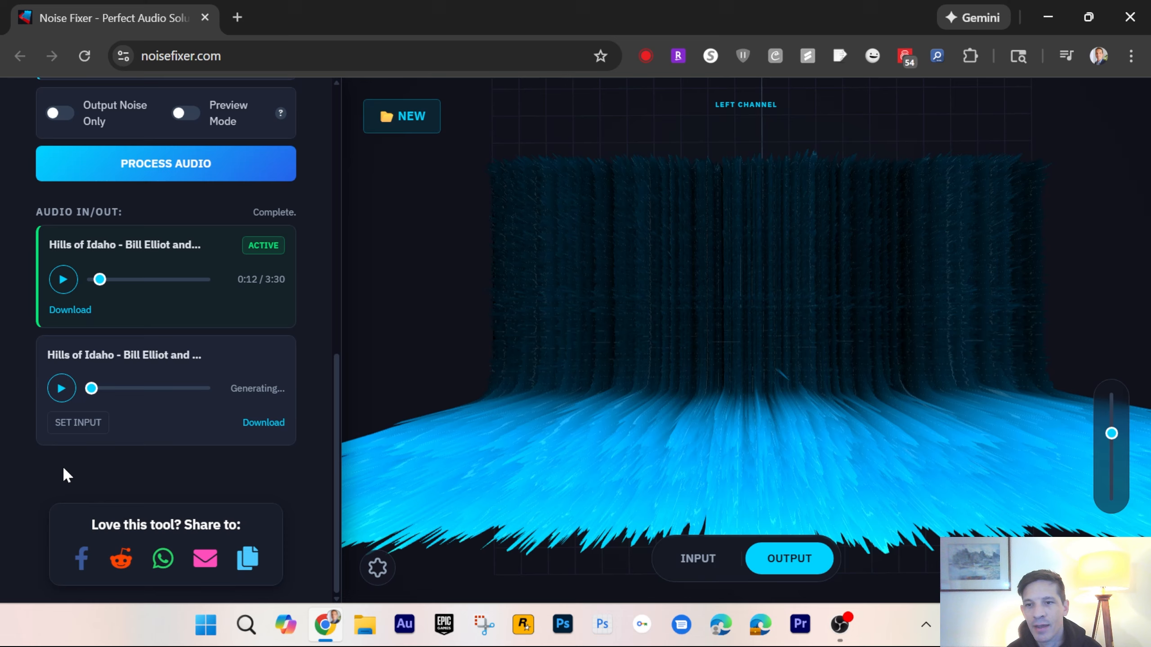
# Play the opening seconds of the cleaned track and inspect its output spectrogram from several angles
pyautogui.click(61, 392)
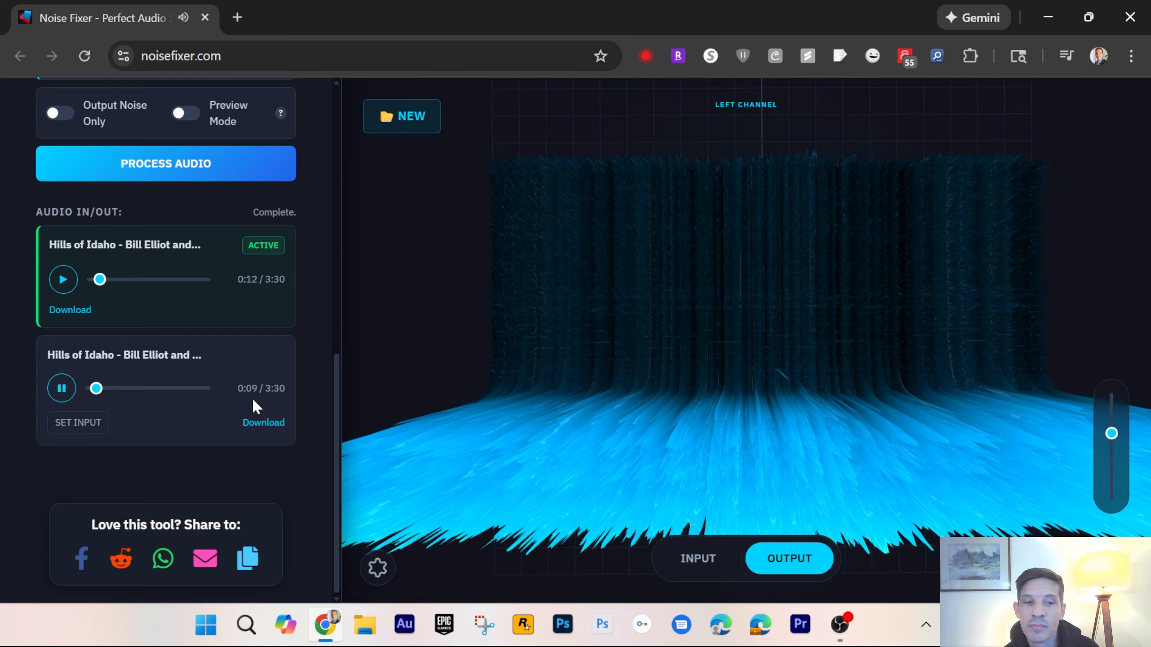
pyautogui.click(62, 388)
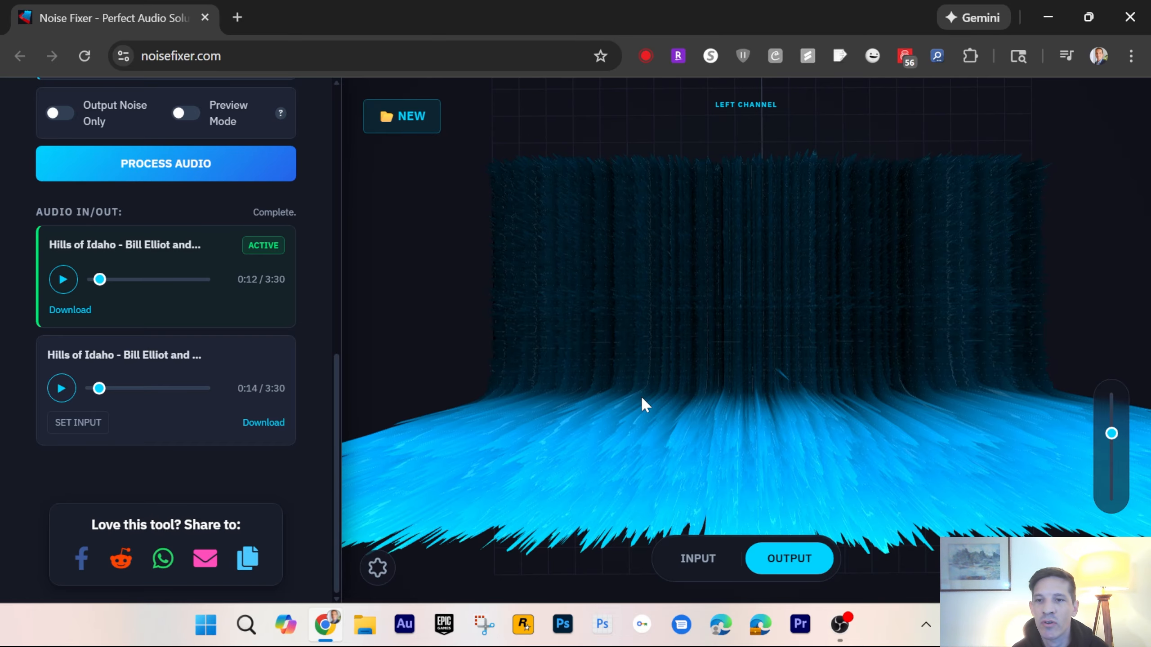
pyautogui.moveTo(631, 404); pyautogui.dragTo(631, 387)
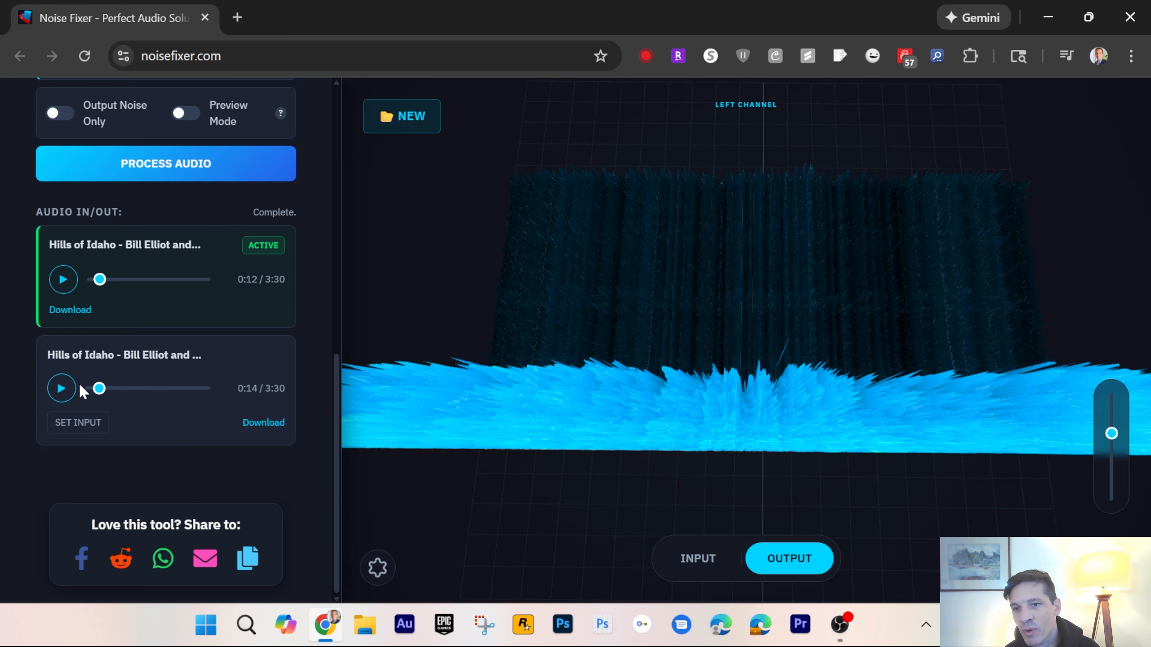
pyautogui.moveTo(479, 422)
pyautogui.mouseDown()
pyautogui.moveTo(512, 438)
pyautogui.moveTo(573, 397)
pyautogui.moveTo(620, 395)
pyautogui.moveTo(561, 437)
pyautogui.moveTo(469, 409)
pyautogui.mouseUp()
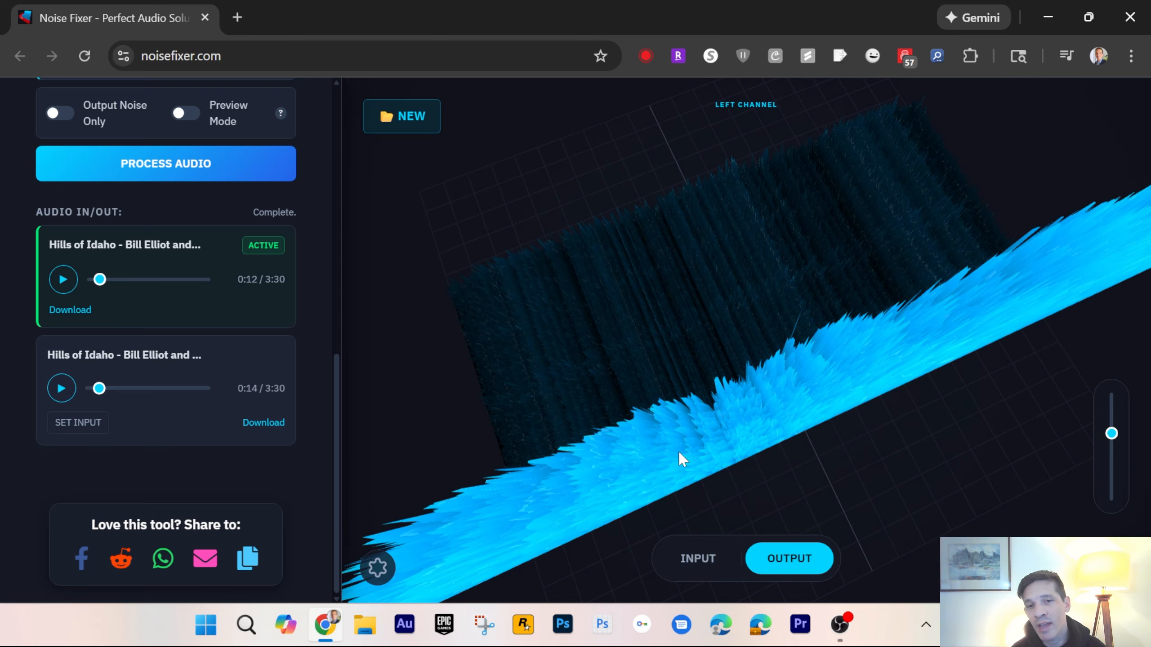
pyautogui.moveTo(678, 452); pyautogui.dragTo(663, 458)
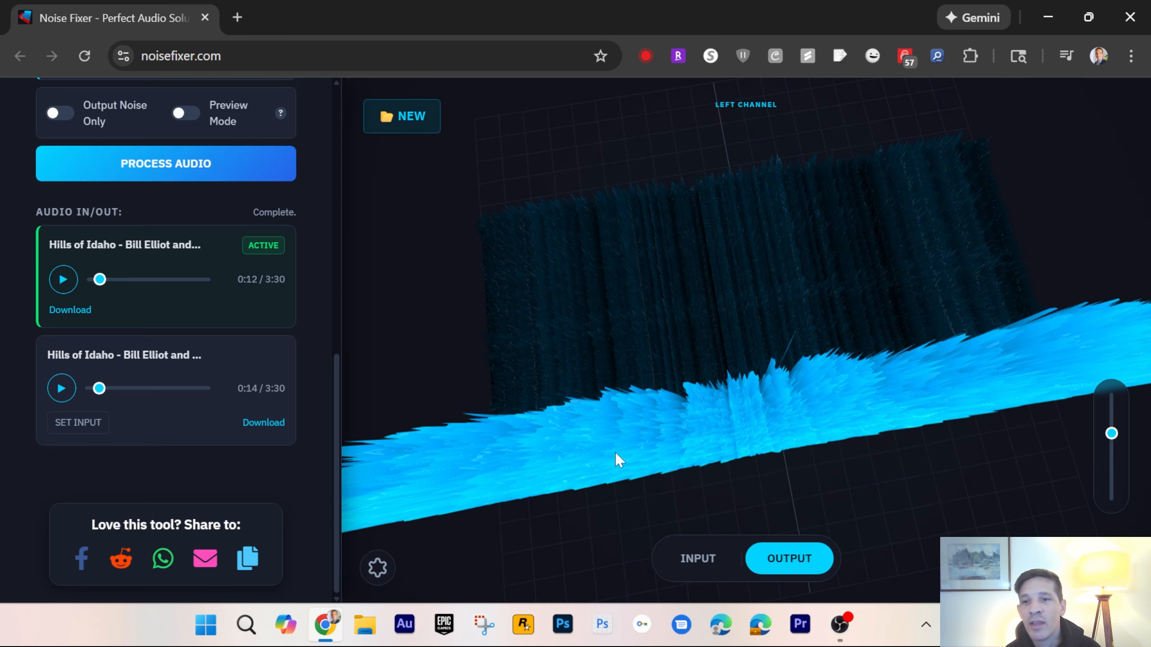
# Set the cleaned Hills of Idaho track as the new input, replacing the active audio, and view its input spectrogram
pyautogui.click(75, 426)
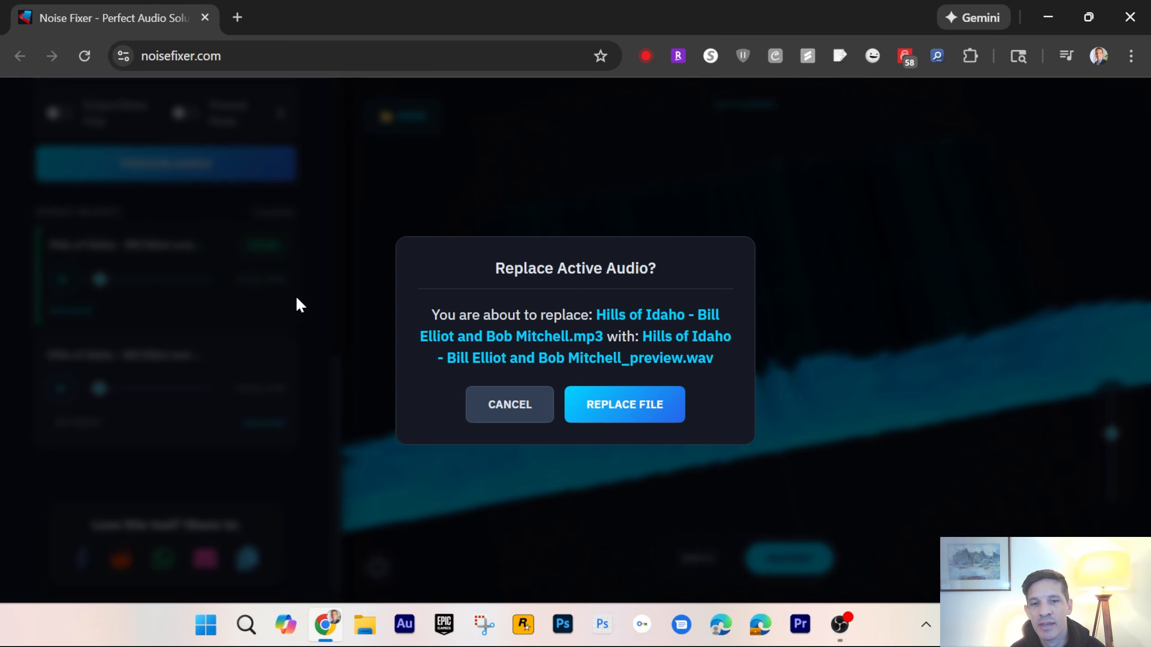
pyautogui.click(630, 410)
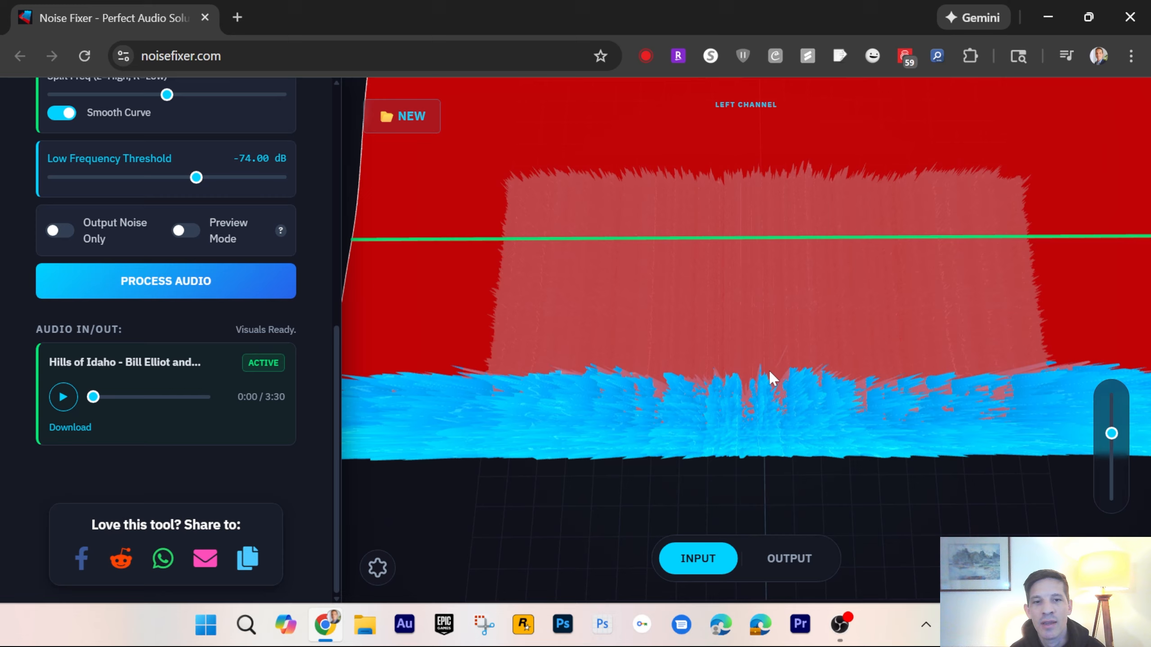
pyautogui.moveTo(815, 347); pyautogui.dragTo(758, 374)
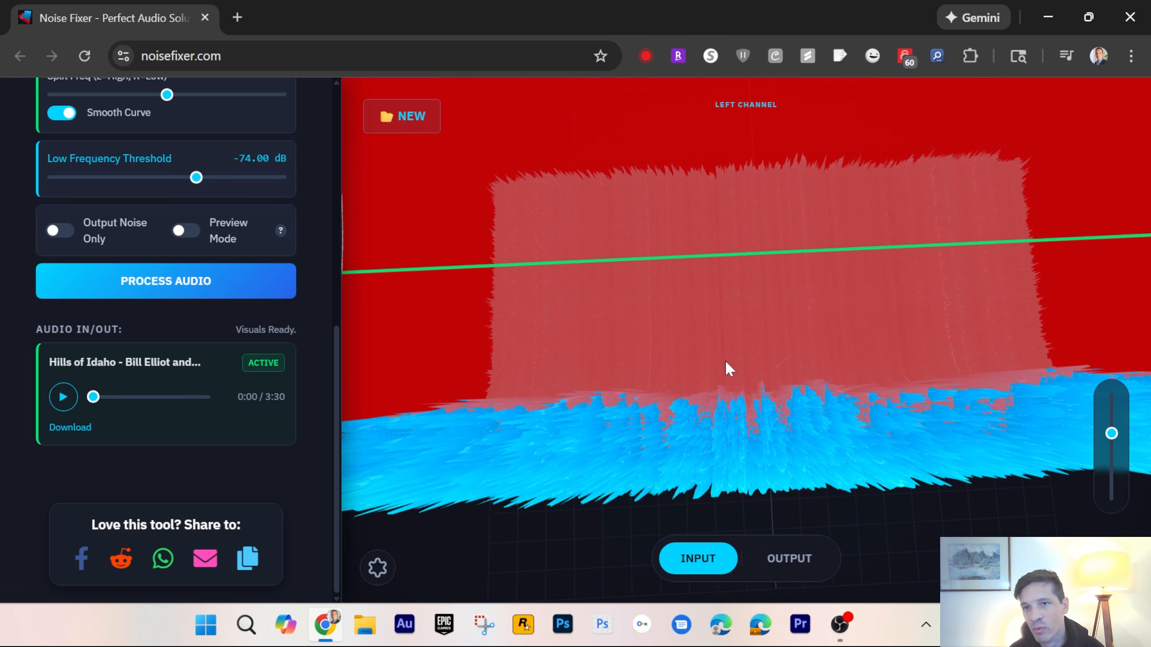
# Try to load the original Hills of Idaho MP3 from the Audio to Process folder and view its input spectrogram
pyautogui.scroll(2, 315, 339)
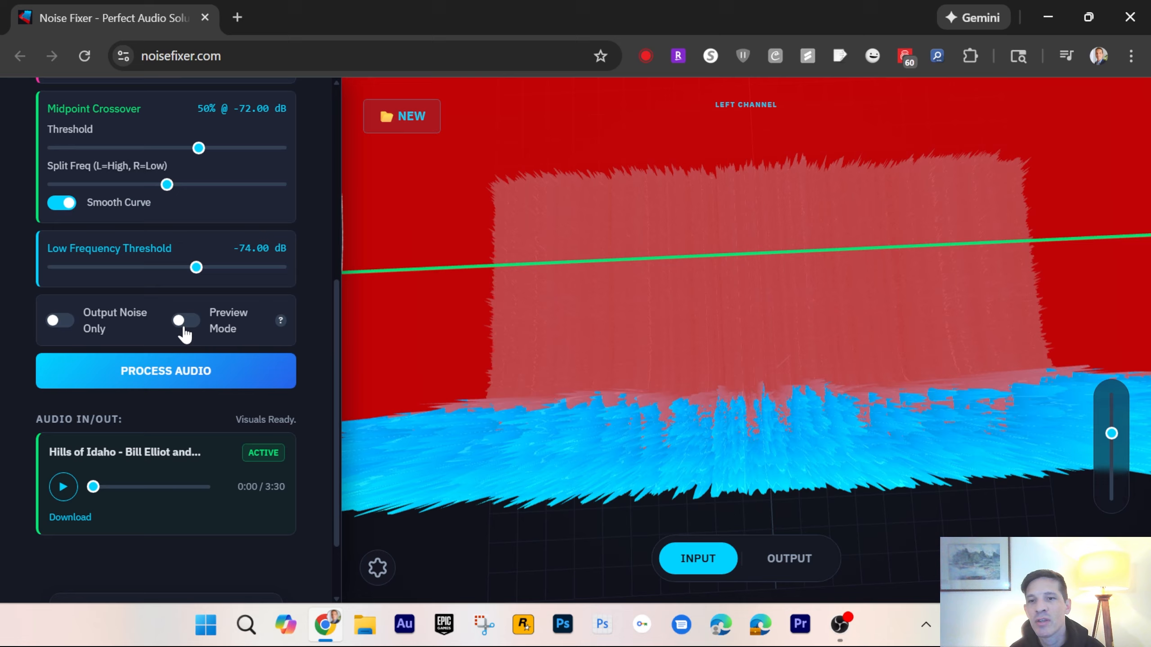
pyautogui.click(406, 122)
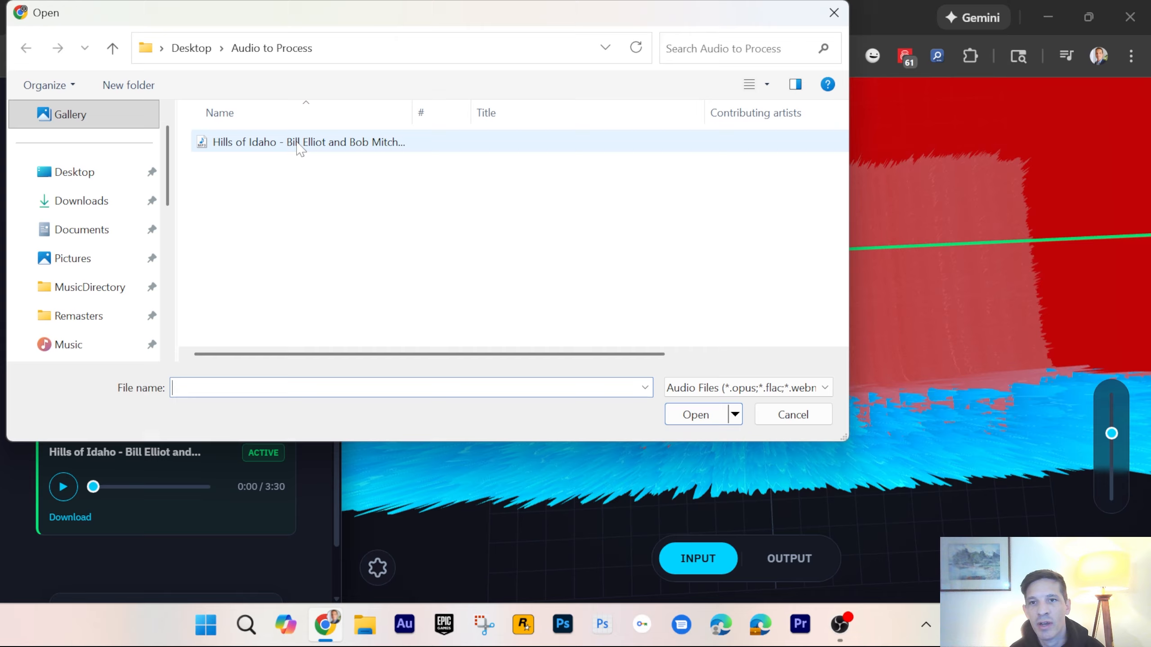
pyautogui.click(299, 144)
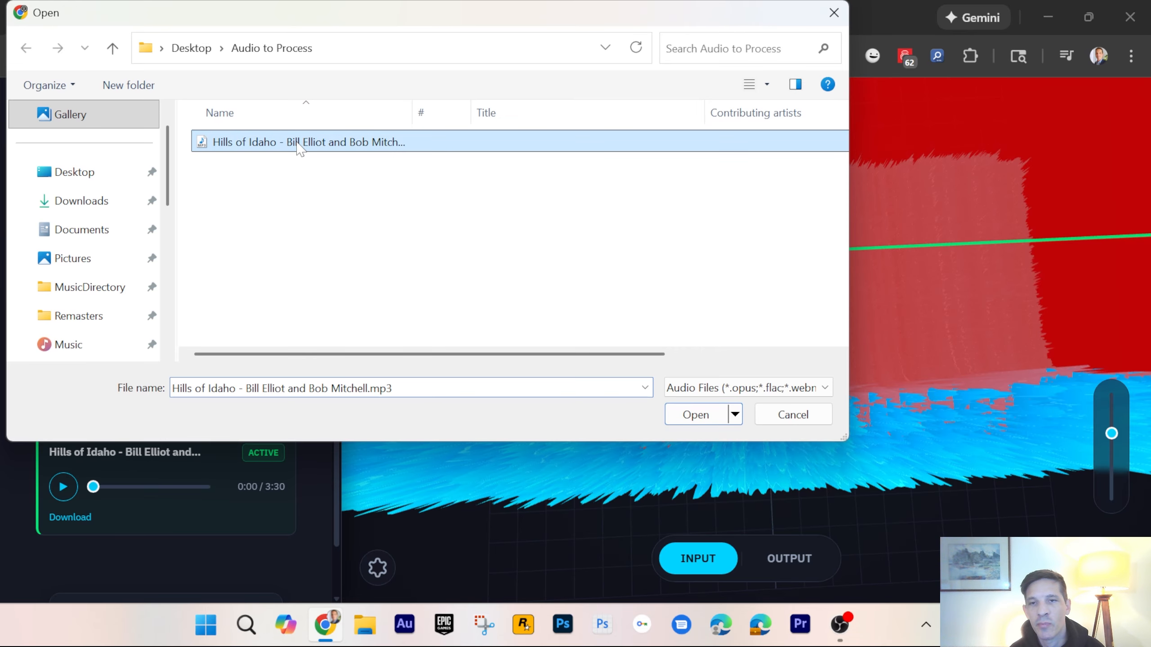
pyautogui.doubleClick(297, 143)
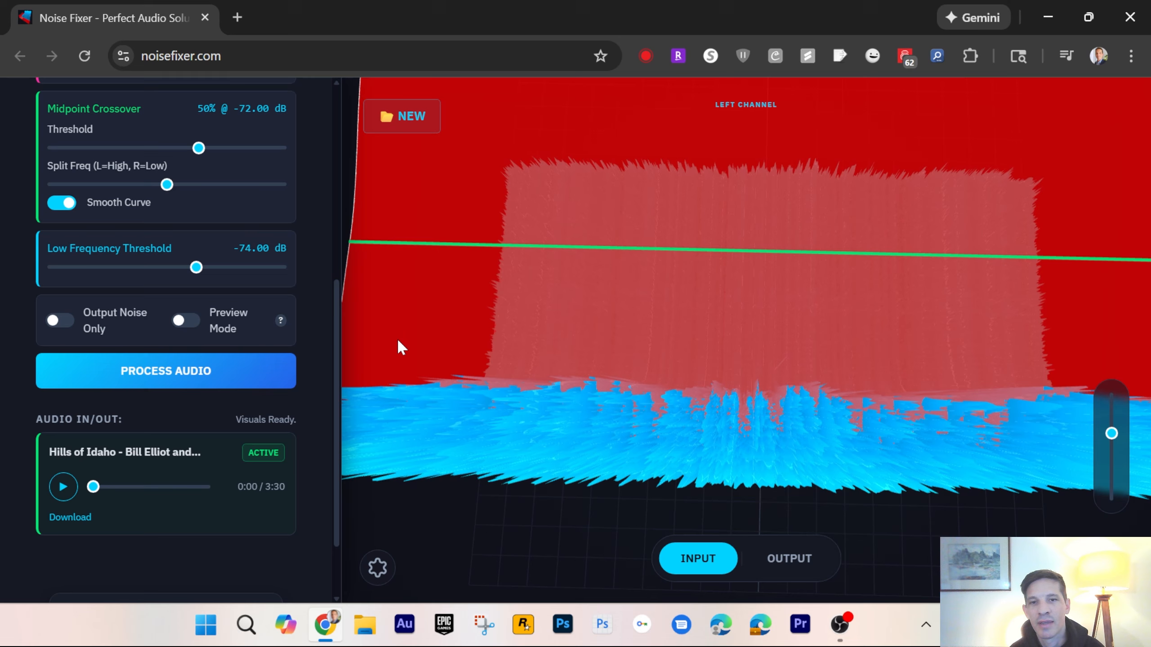
pyautogui.moveTo(402, 342); pyautogui.dragTo(565, 292)
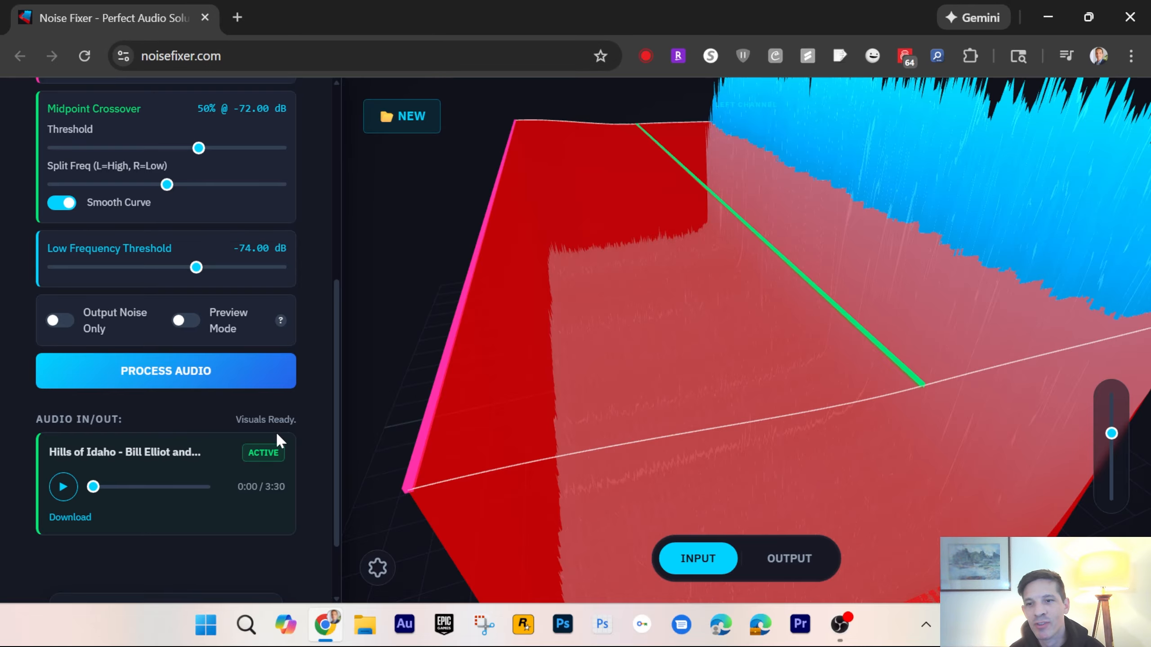
# Reload the page and load the original Hills of Idaho MP3 from the Audio to Process folder
pyautogui.click(84, 56)
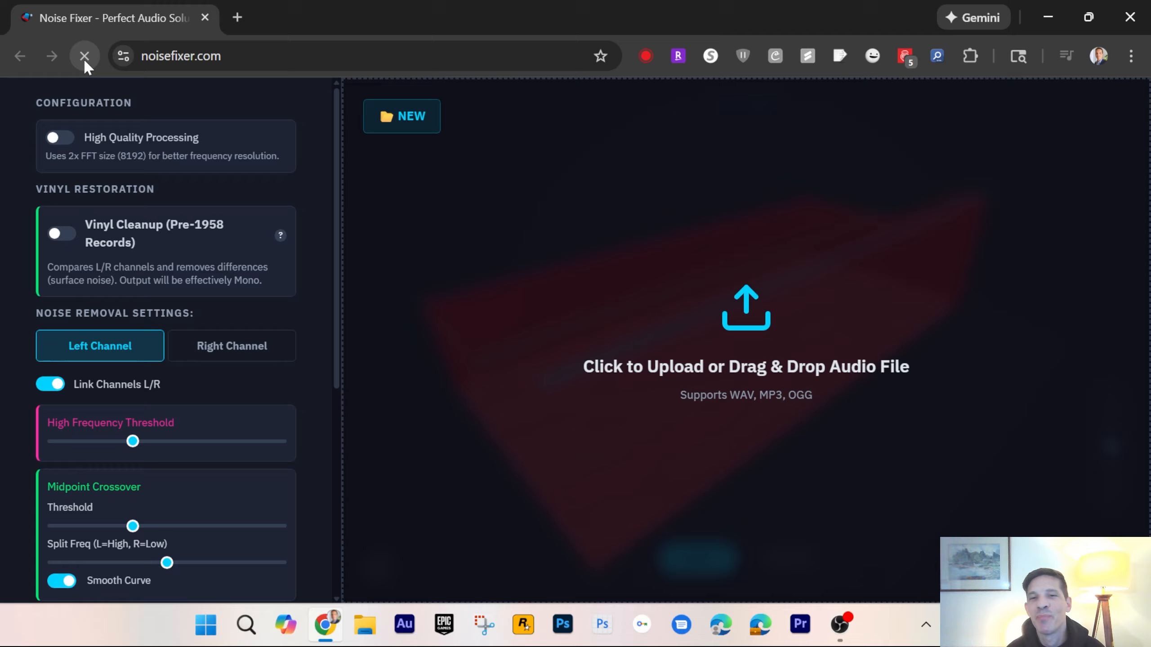
pyautogui.click(392, 129)
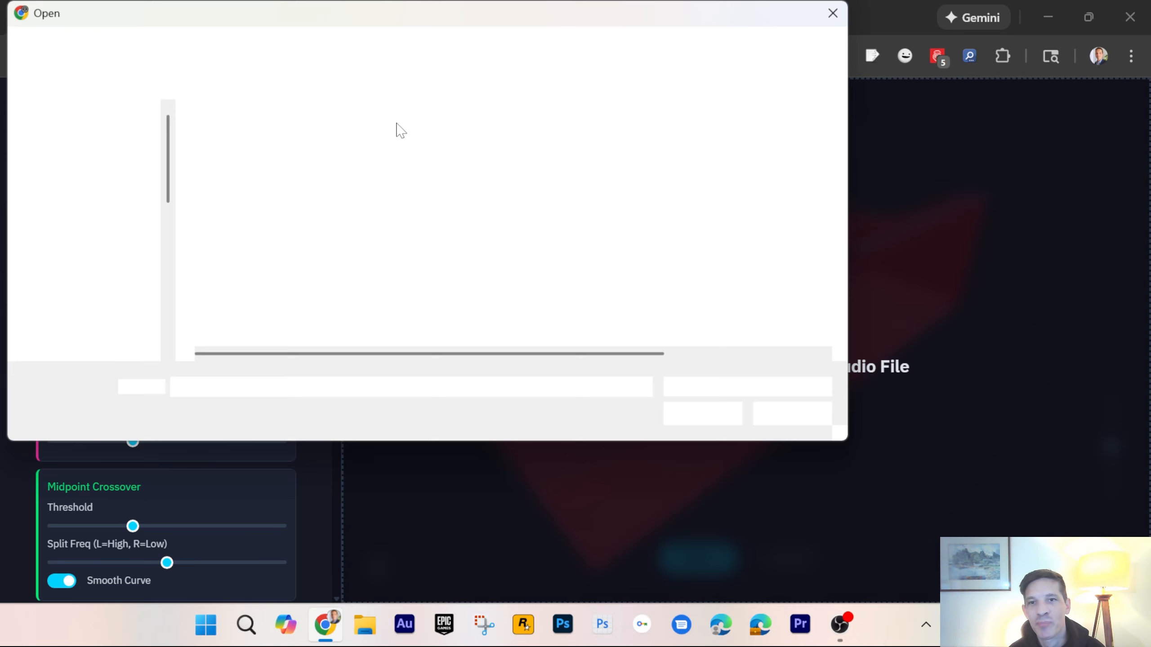
pyautogui.click(291, 144)
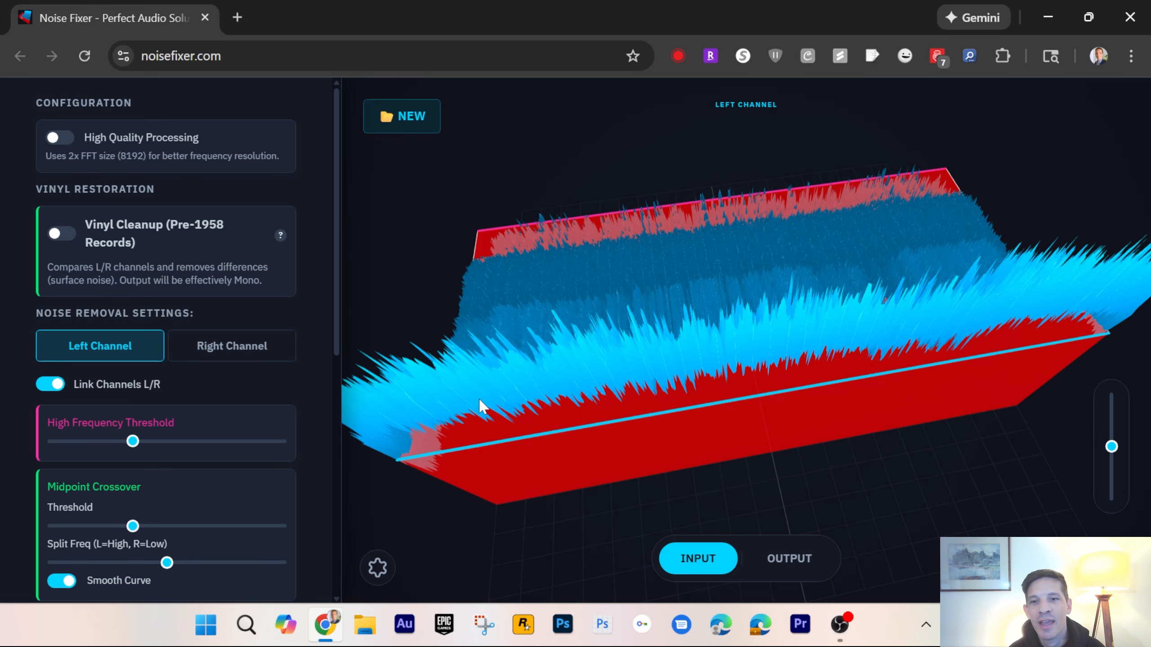
# Enable Preview Mode and set the midpoint crossover to a 28% split frequency with a -92 dB threshold
pyautogui.scroll(-8, 292, 377)
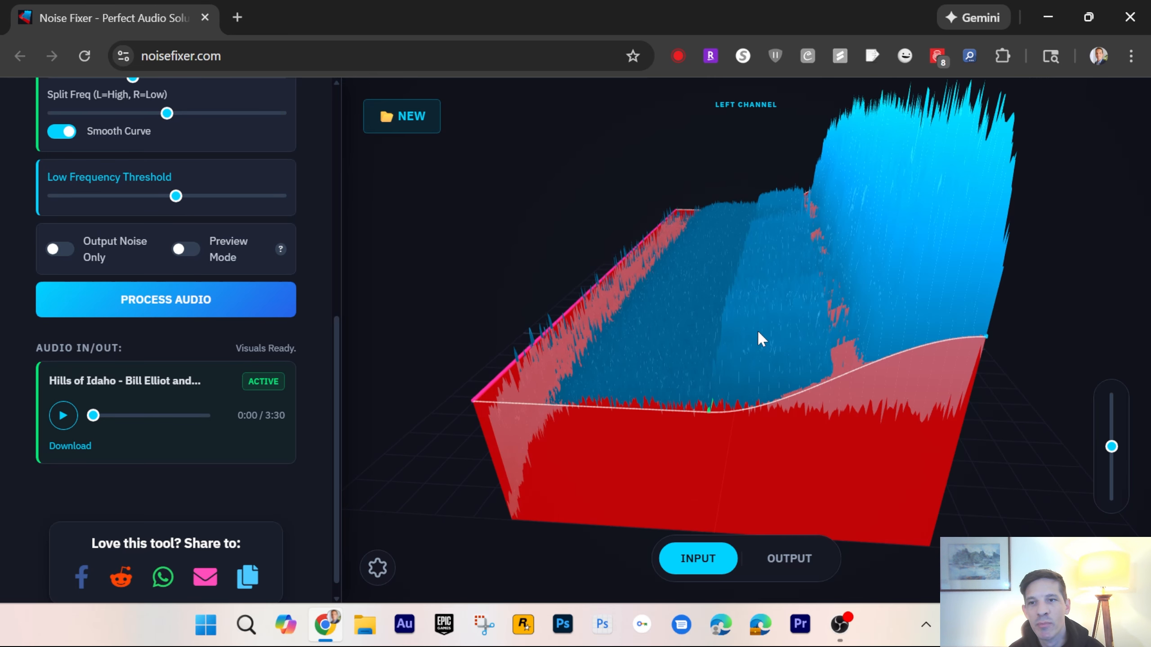
pyautogui.click(191, 249)
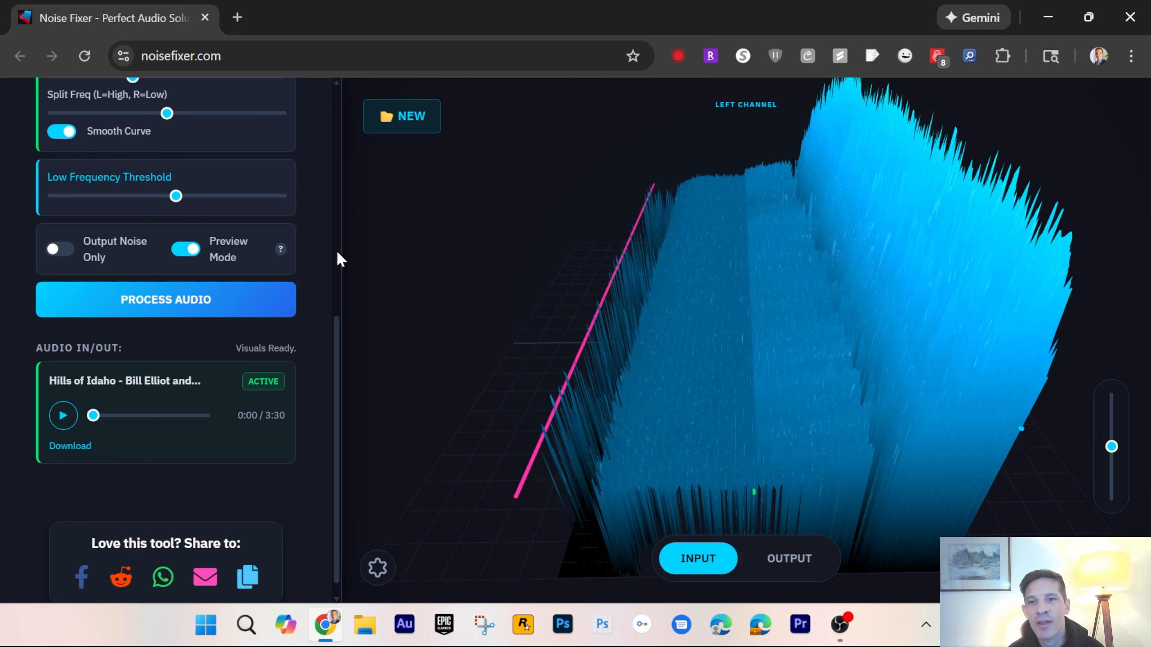
pyautogui.scroll(5, 297, 295)
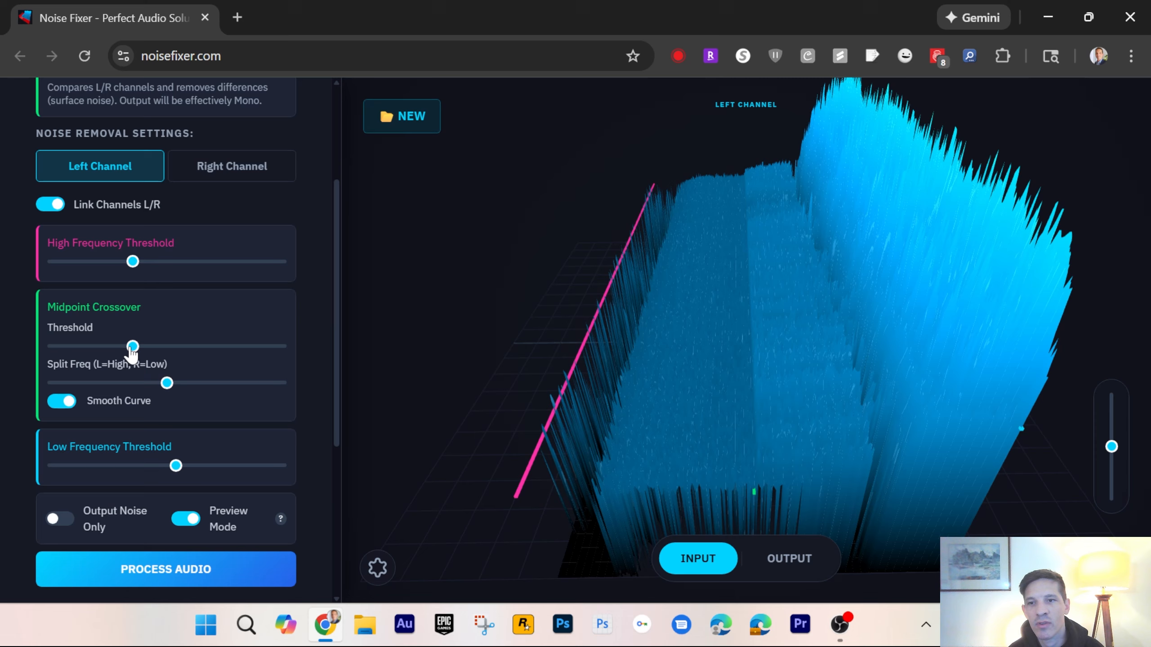
pyautogui.moveTo(180, 385); pyautogui.dragTo(214, 384)
pyautogui.moveTo(134, 354)
pyautogui.mouseDown()
pyautogui.moveTo(200, 360)
pyautogui.moveTo(154, 341)
pyautogui.moveTo(176, 348)
pyautogui.mouseUp()
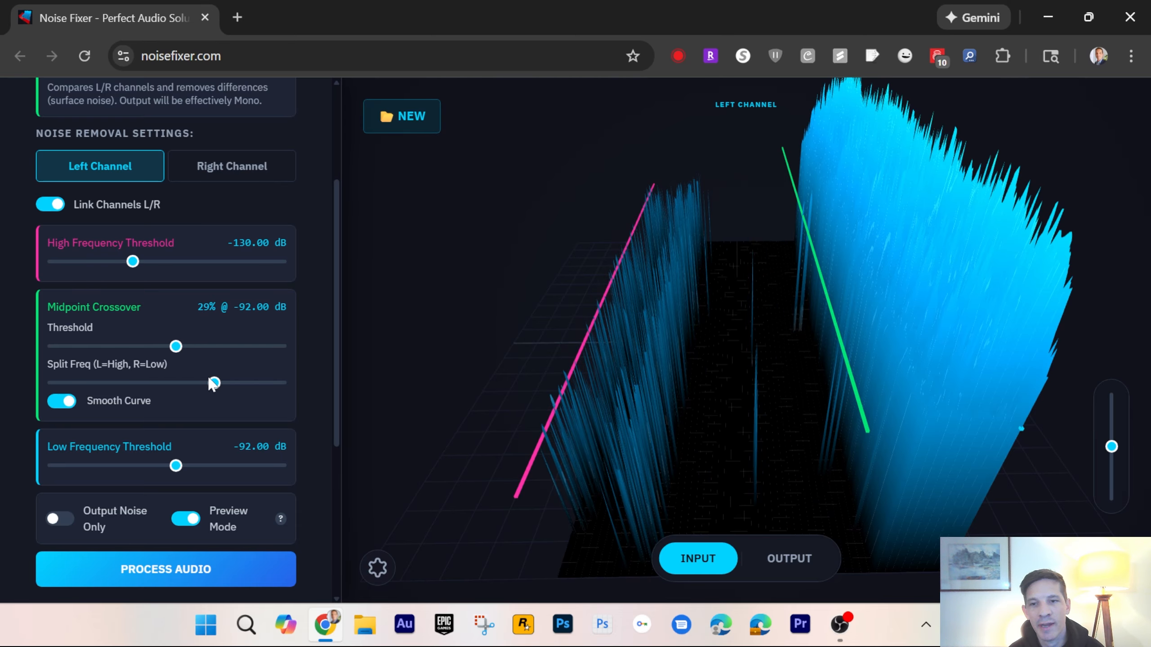
pyautogui.moveTo(215, 383)
pyautogui.mouseDown()
pyautogui.moveTo(229, 386)
pyautogui.moveTo(157, 381)
pyautogui.moveTo(217, 384)
pyautogui.mouseUp()
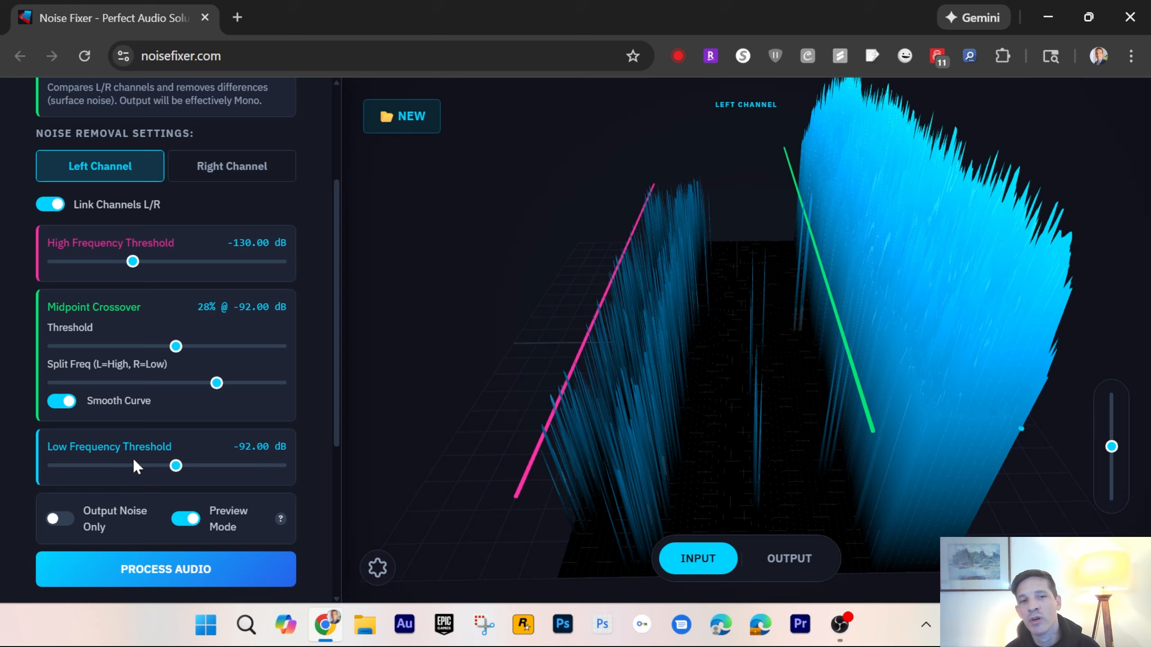
# Preview only the noise, with the midpoint crossover at 13% and -90 dB and the Low Frequency Threshold at -87 dB
pyautogui.click(70, 527)
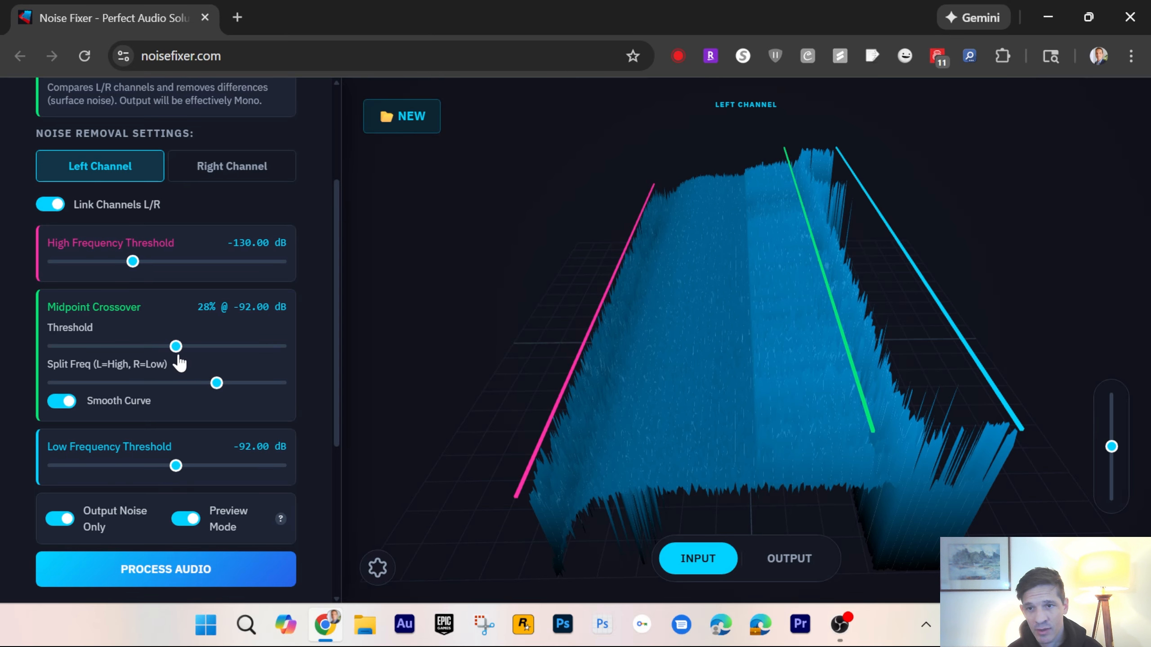
pyautogui.moveTo(176, 346)
pyautogui.mouseDown()
pyautogui.moveTo(135, 347)
pyautogui.moveTo(179, 356)
pyautogui.mouseUp()
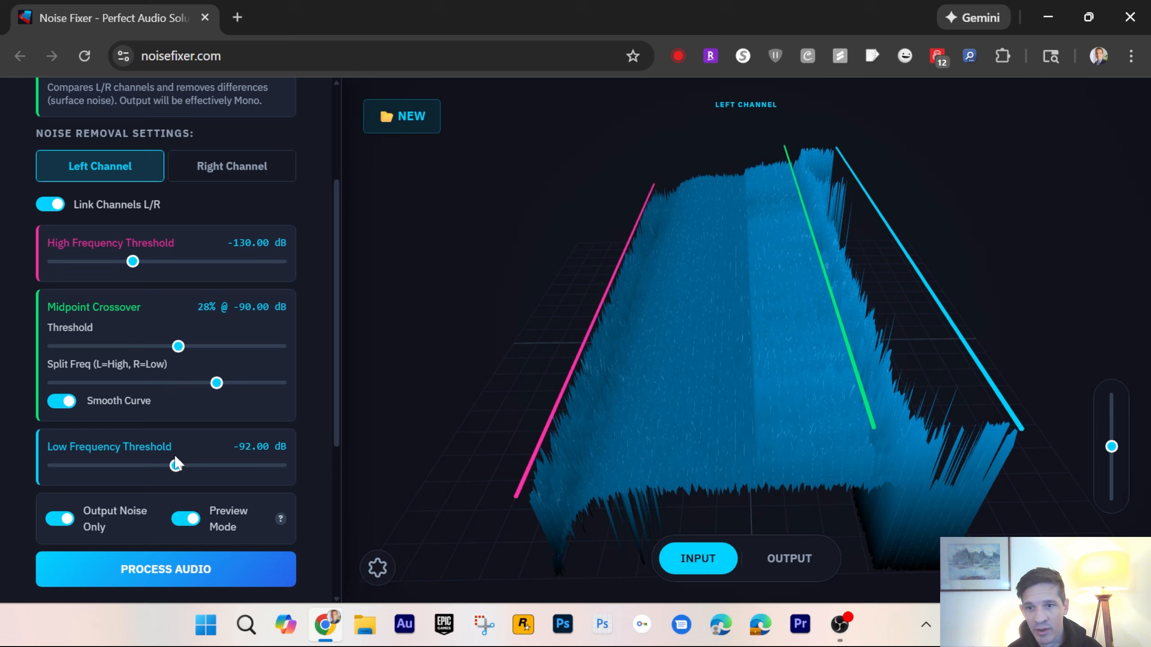
pyautogui.moveTo(177, 468)
pyautogui.mouseDown()
pyautogui.moveTo(214, 474)
pyautogui.moveTo(185, 473)
pyautogui.mouseUp()
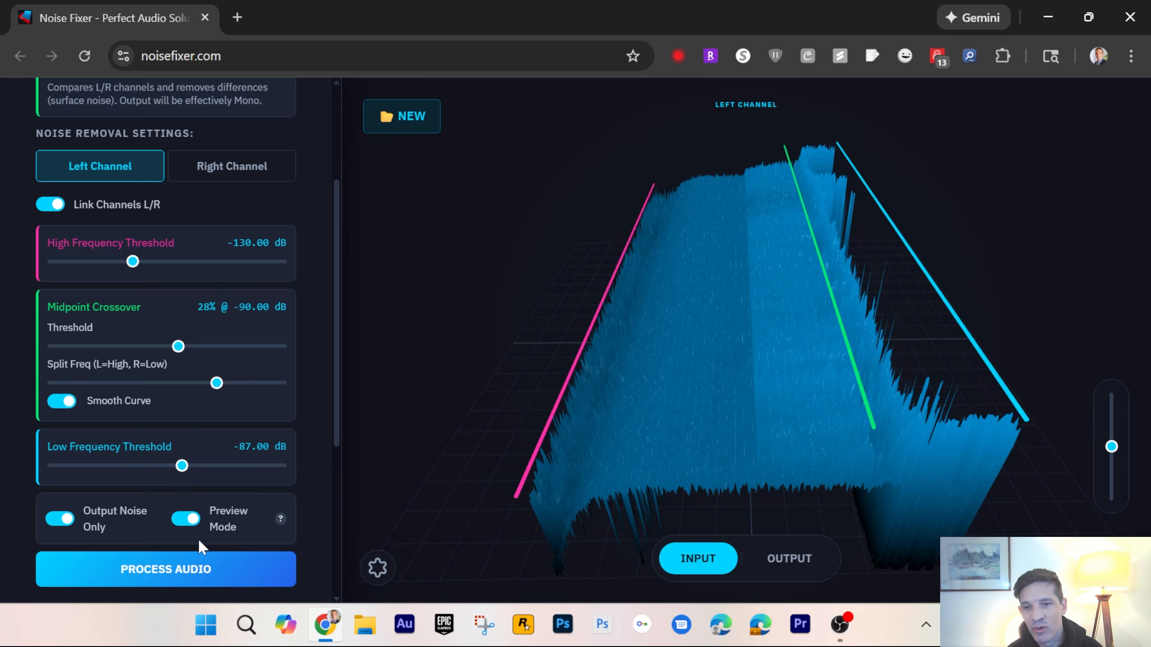
pyautogui.scroll(-1, 303, 389)
pyautogui.scroll(-2, 300, 382)
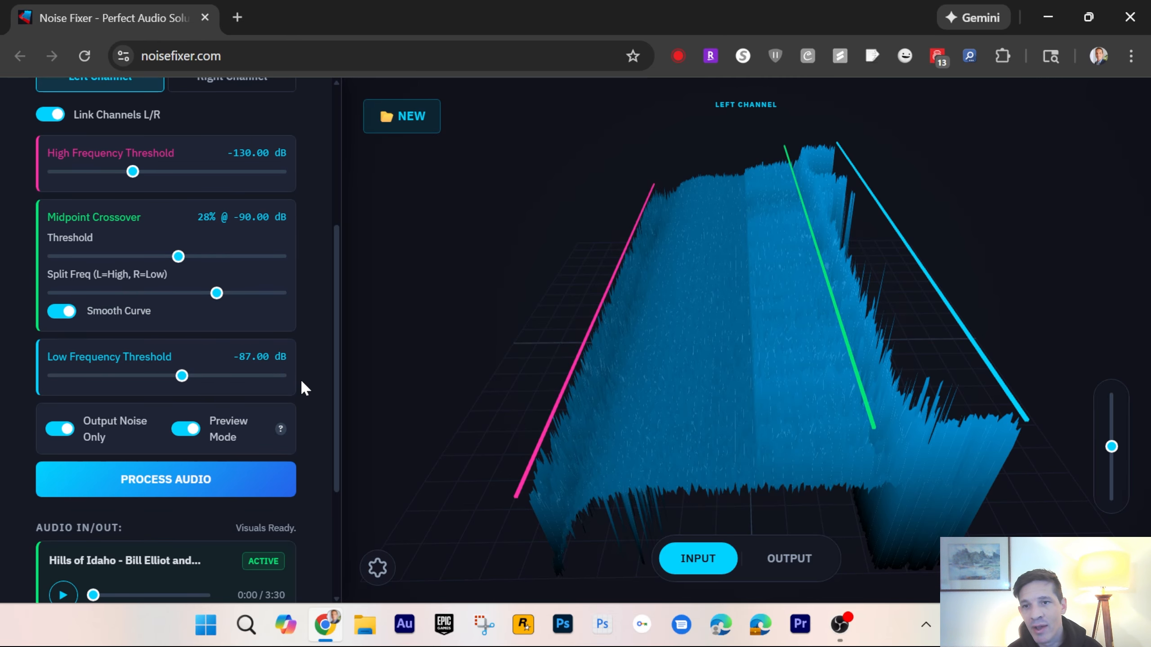
pyautogui.moveTo(216, 293); pyautogui.dragTo(248, 295)
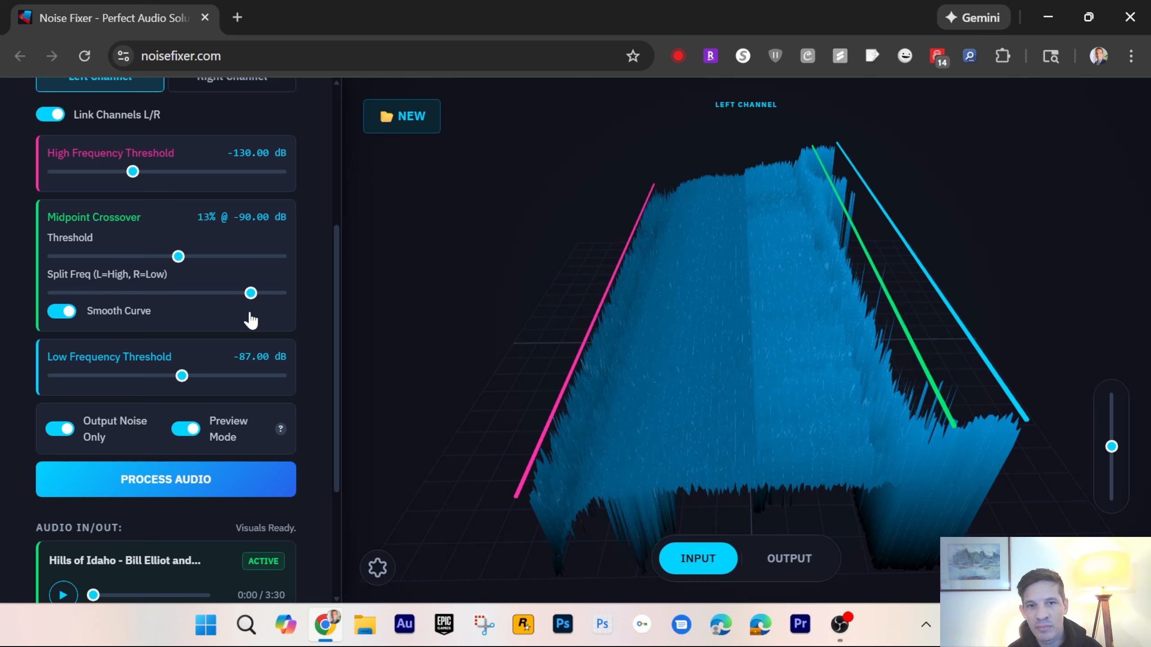
# Set the high and low frequency thresholds to -200 dB and return the midpoint split frequency to 28%
pyautogui.moveTo(132, 172); pyautogui.dragTo(21, 167)
pyautogui.moveTo(182, 376); pyautogui.dragTo(54, 376)
pyautogui.moveTo(178, 259)
pyautogui.mouseDown()
pyautogui.moveTo(147, 258)
pyautogui.moveTo(178, 258)
pyautogui.mouseUp()
pyautogui.moveTo(248, 295); pyautogui.dragTo(217, 333)
pyautogui.scroll(-4, 161, 497)
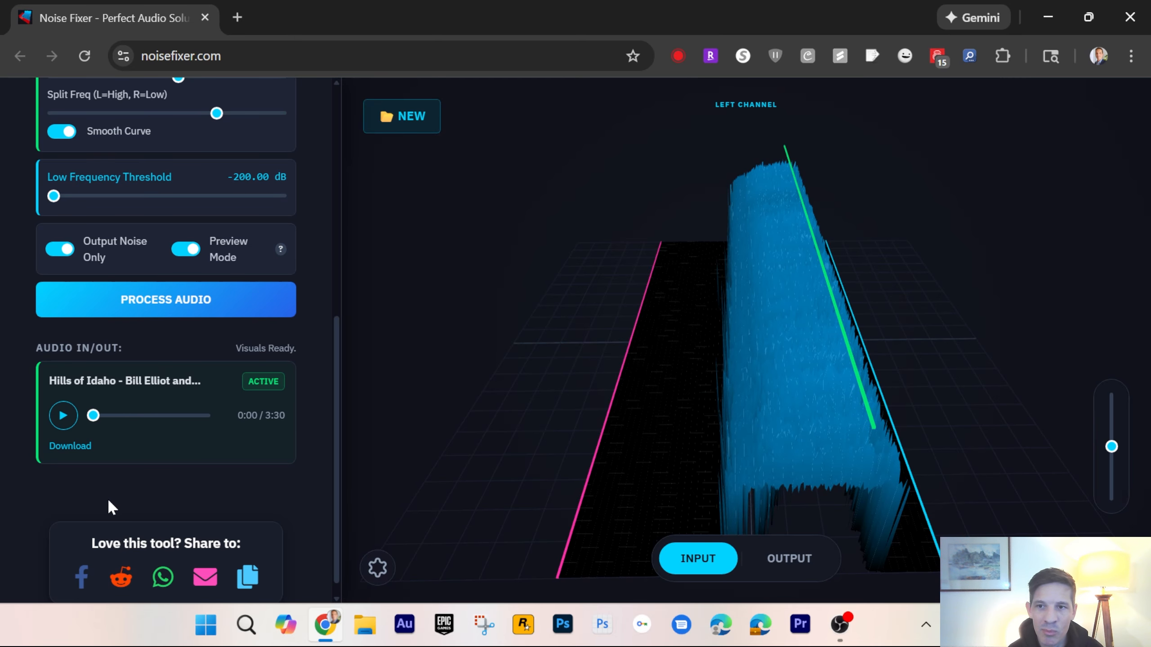
# Raise the High Frequency Threshold to -103 dB and the Low Frequency Threshold to -109 dB
pyautogui.scroll(8, 113, 500)
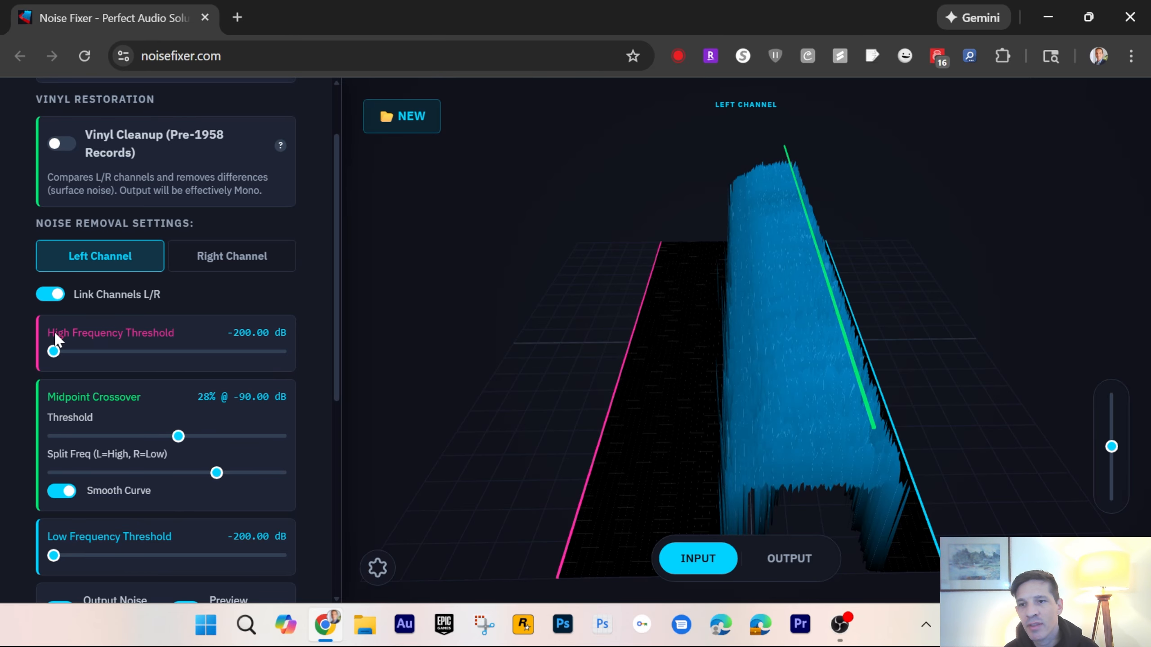
pyautogui.moveTo(53, 352); pyautogui.dragTo(164, 353)
pyautogui.moveTo(53, 556); pyautogui.dragTo(157, 556)
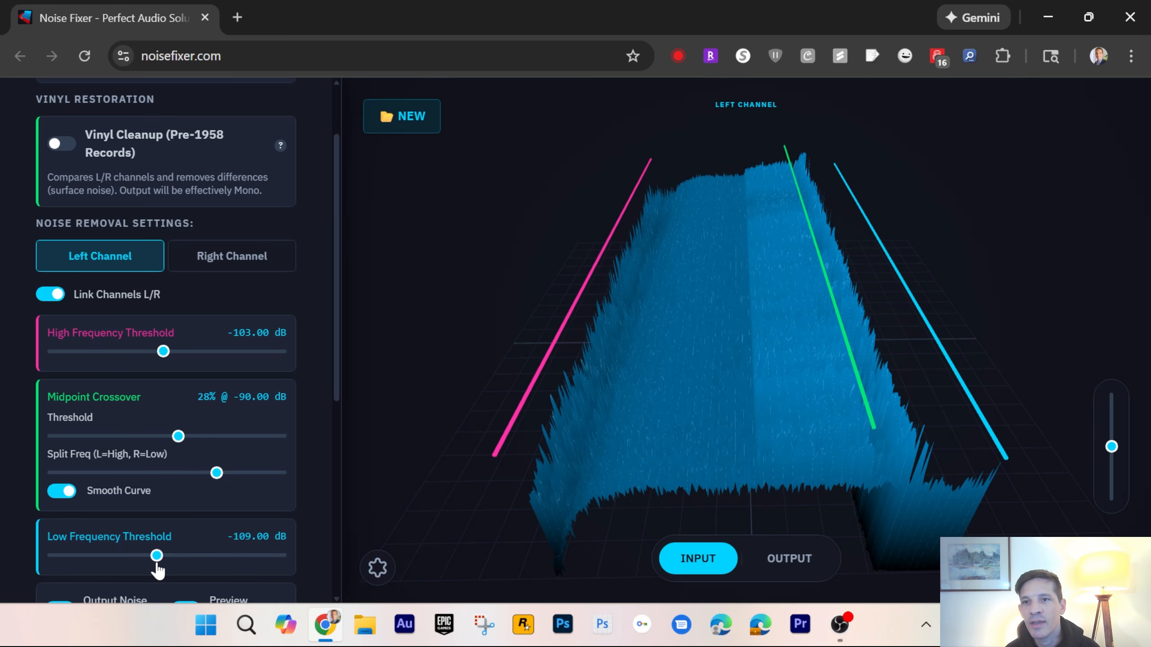
pyautogui.scroll(2, 194, 317)
pyautogui.moveTo(277, 240)
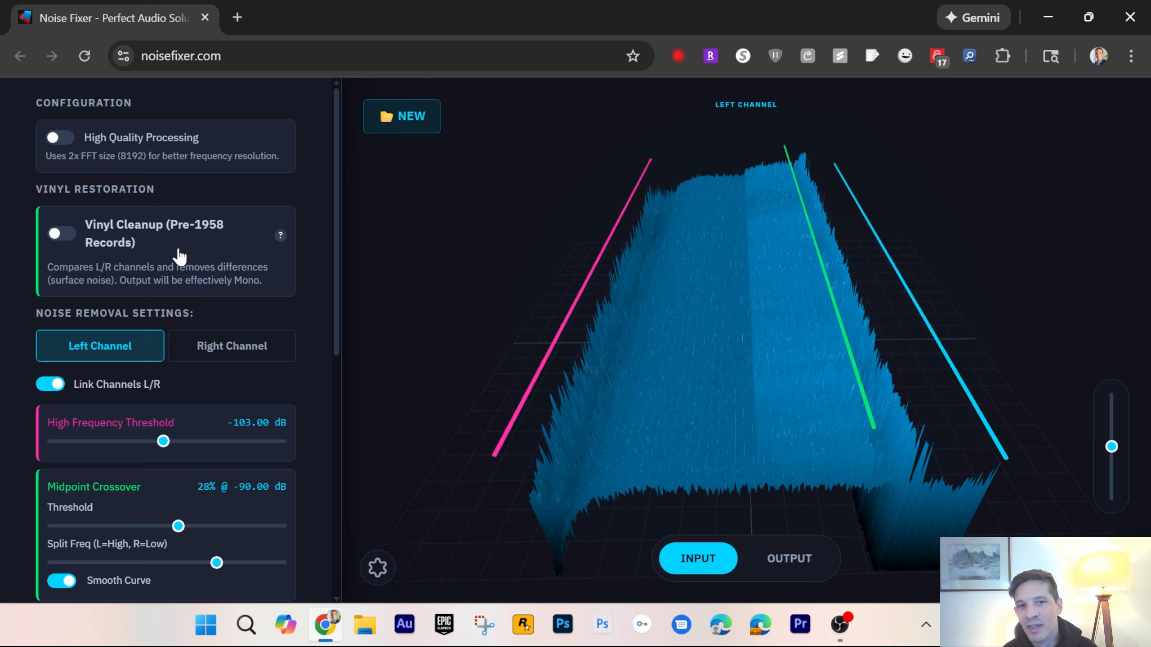
pyautogui.scroll(-2, 160, 177)
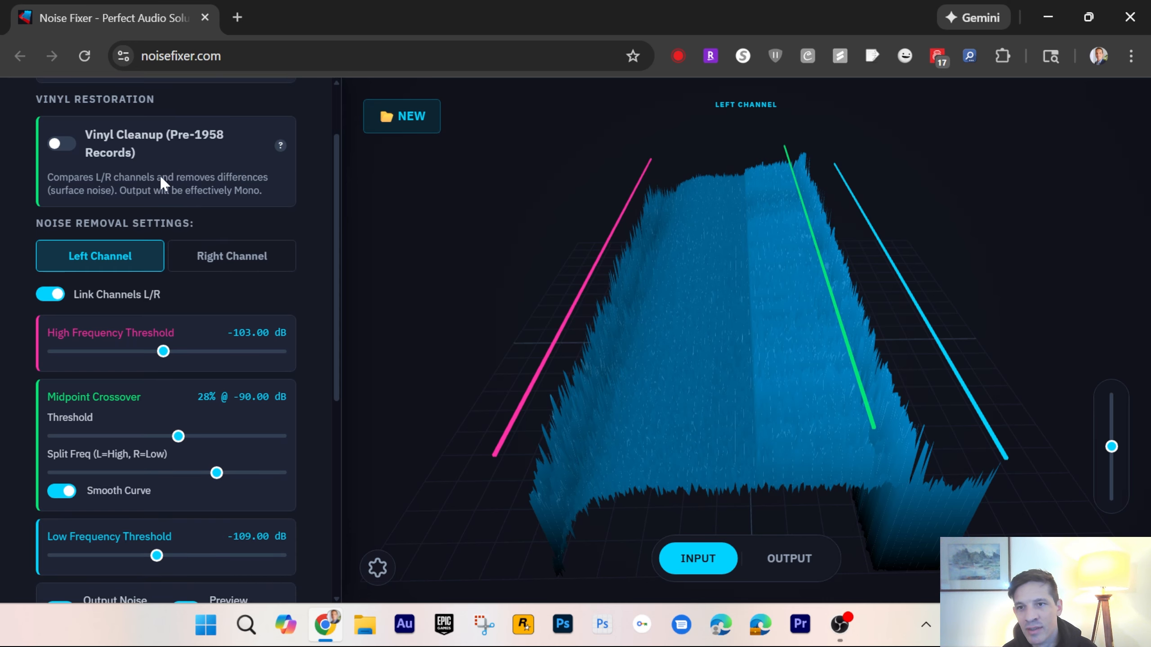
pyautogui.scroll(2, 279, 186)
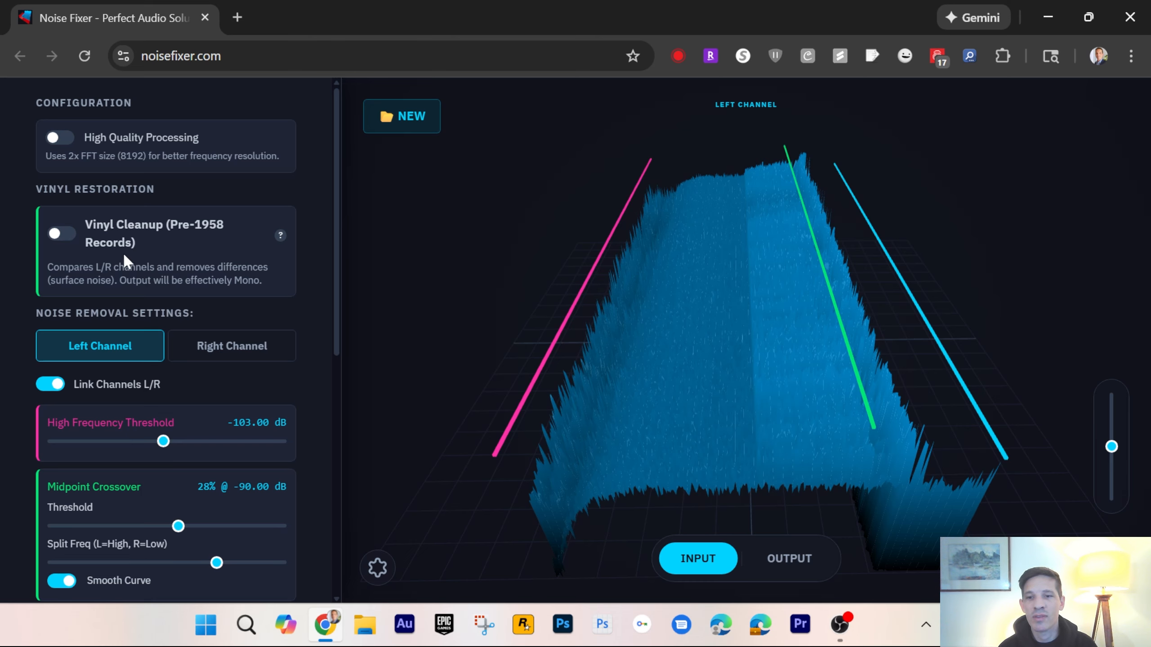
# Raise the Low Frequency Threshold to its maximum of 0 dB in the noise-only preview
pyautogui.scroll(-8, 306, 395)
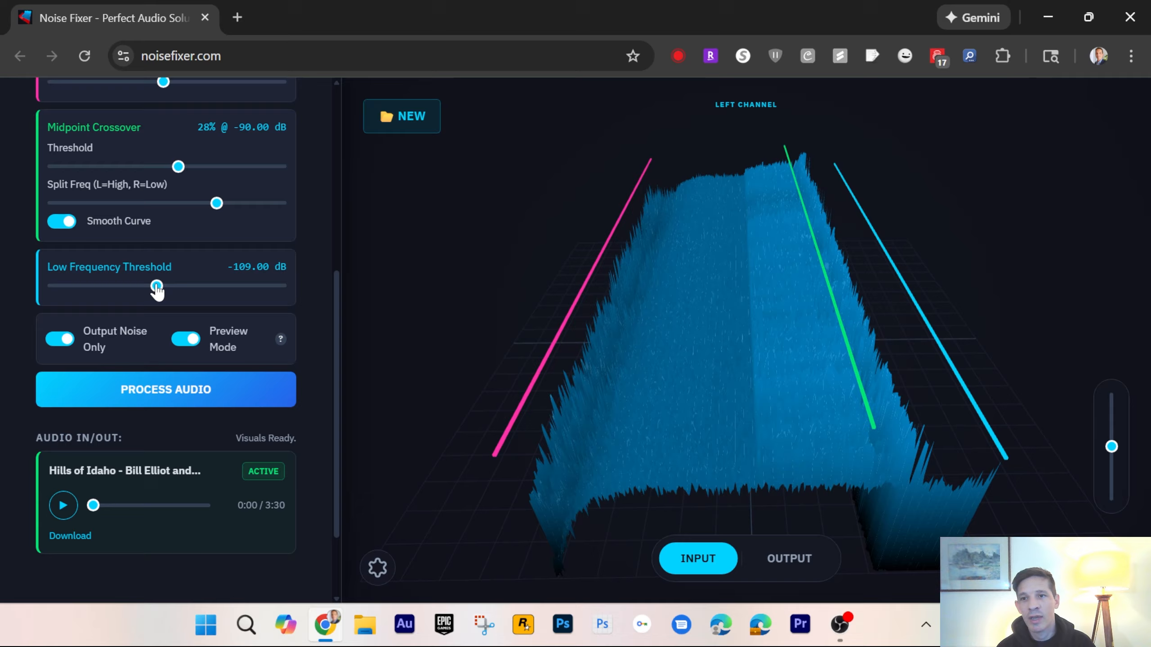
pyautogui.moveTo(157, 286); pyautogui.dragTo(301, 311)
pyautogui.scroll(6, 304, 310)
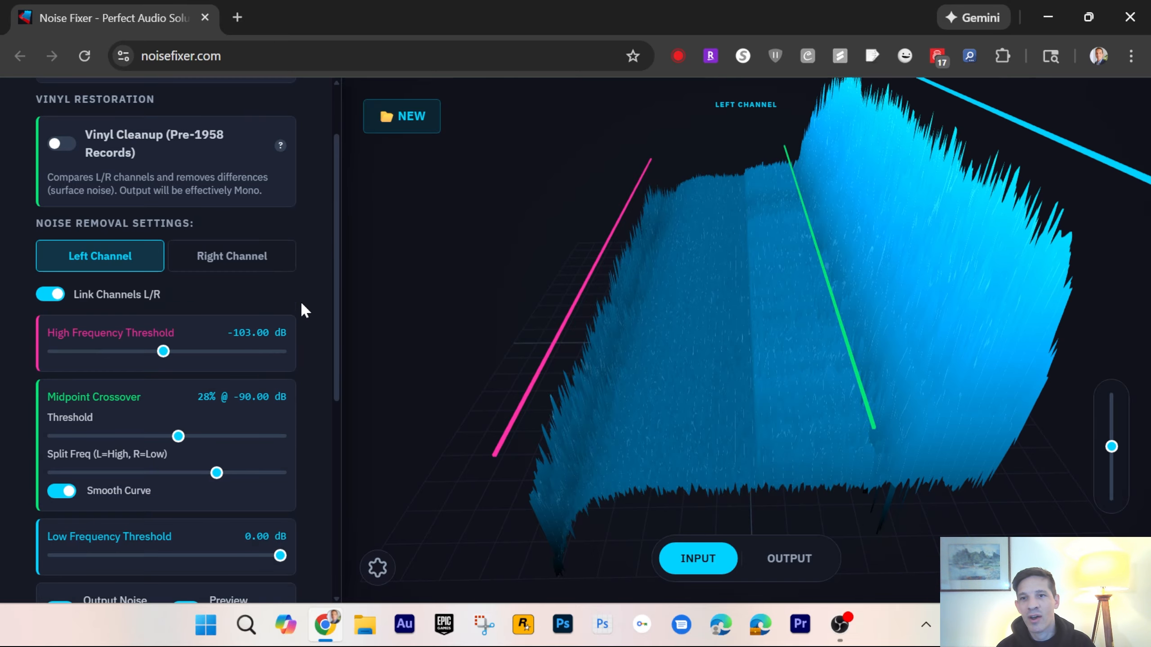
pyautogui.scroll(-6, 184, 357)
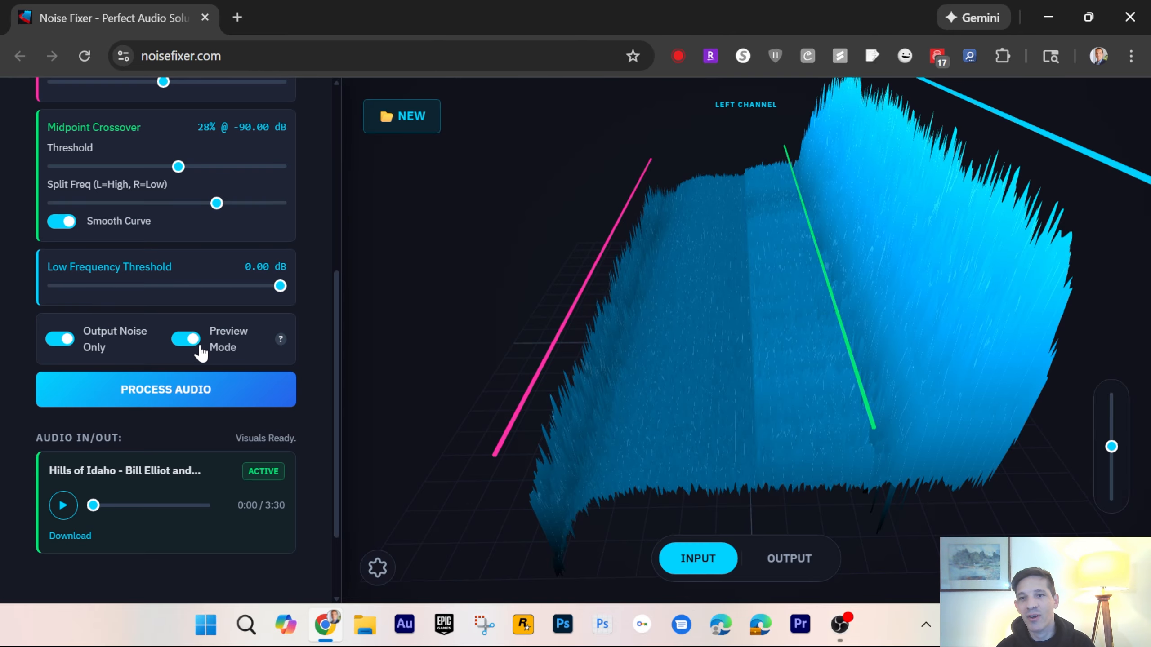
# Set the high frequency, midpoint and low frequency thresholds all to -200 dB
pyautogui.scroll(4, 200, 353)
pyautogui.moveTo(162, 262); pyautogui.dragTo(43, 254)
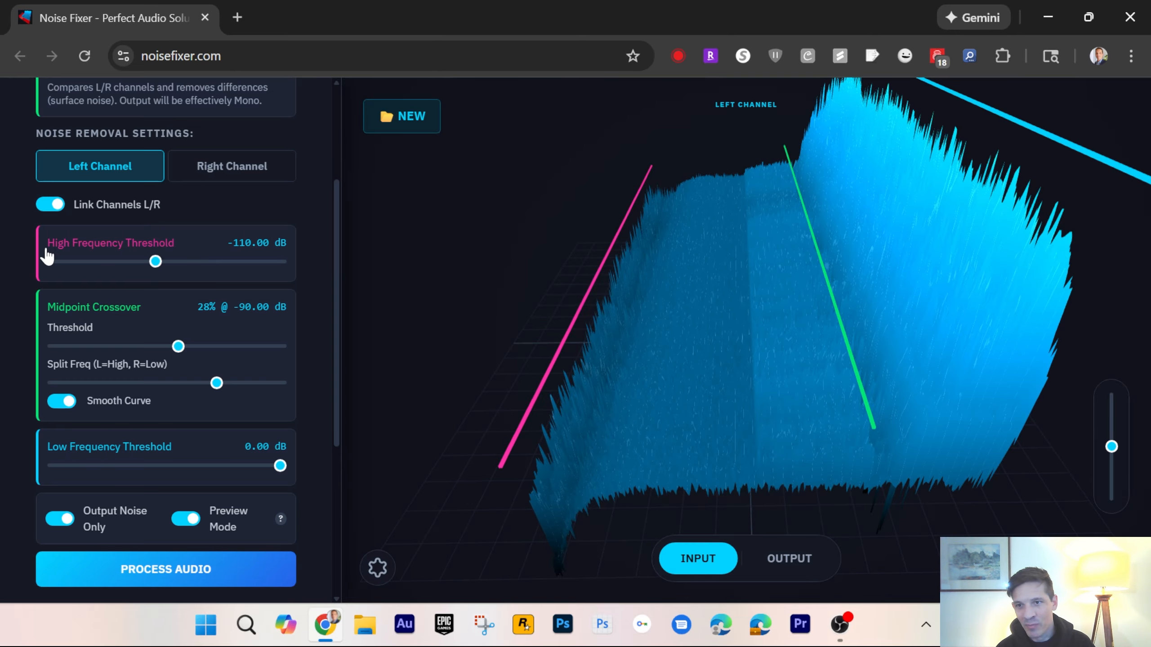
pyautogui.moveTo(185, 349); pyautogui.dragTo(48, 347)
pyautogui.moveTo(279, 468); pyautogui.dragTo(29, 459)
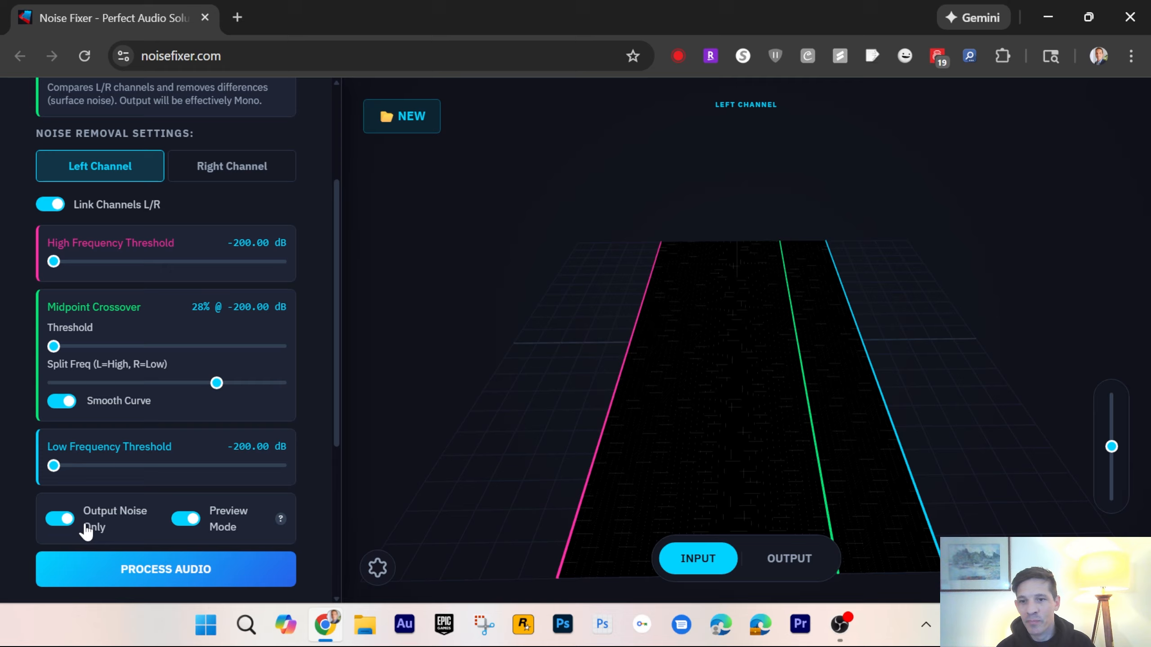
# Enable Vinyl Cleanup for pre-1958 records and turn off Output Noise Only
pyautogui.scroll(4, 300, 399)
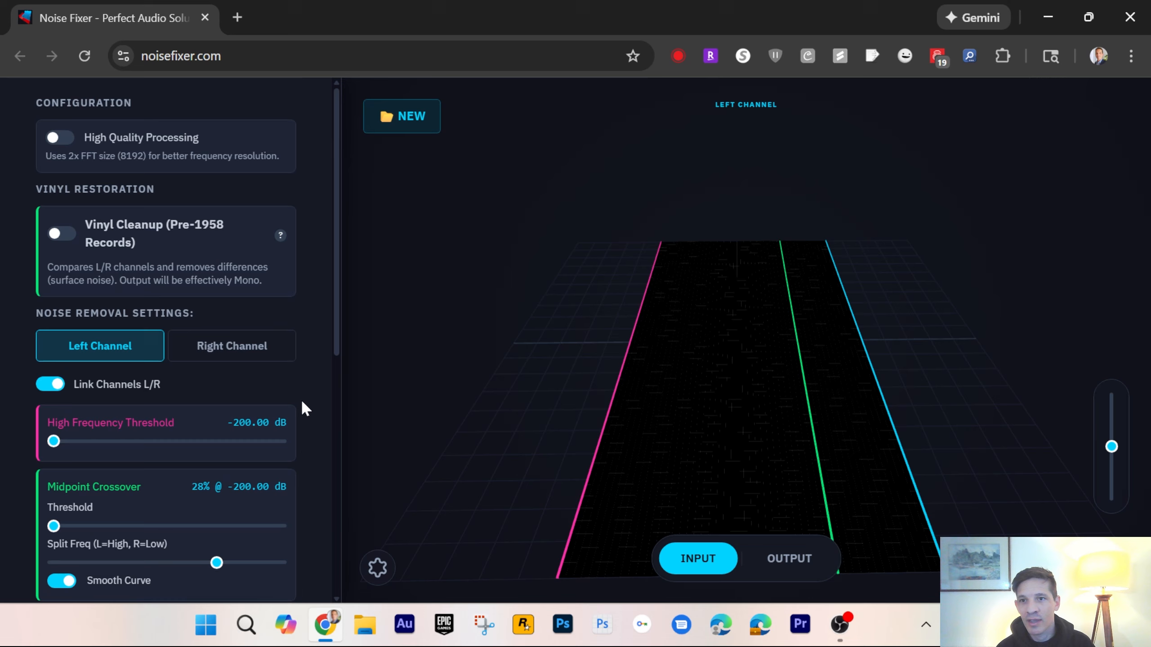
pyautogui.click(62, 237)
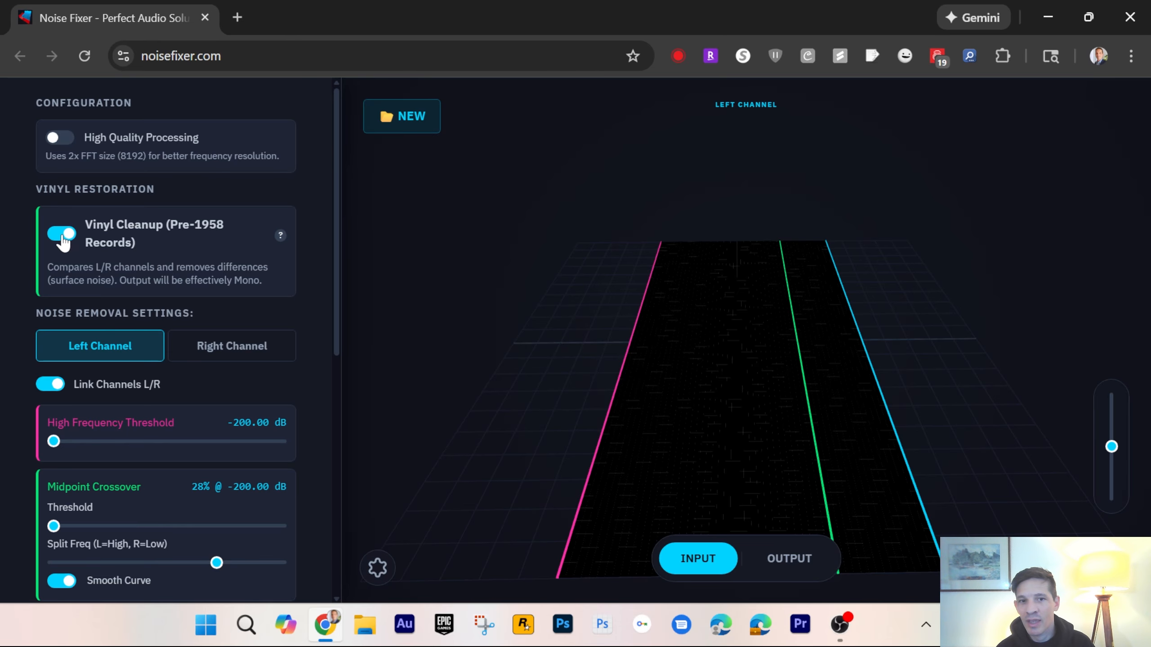
pyautogui.scroll(-4, 315, 336)
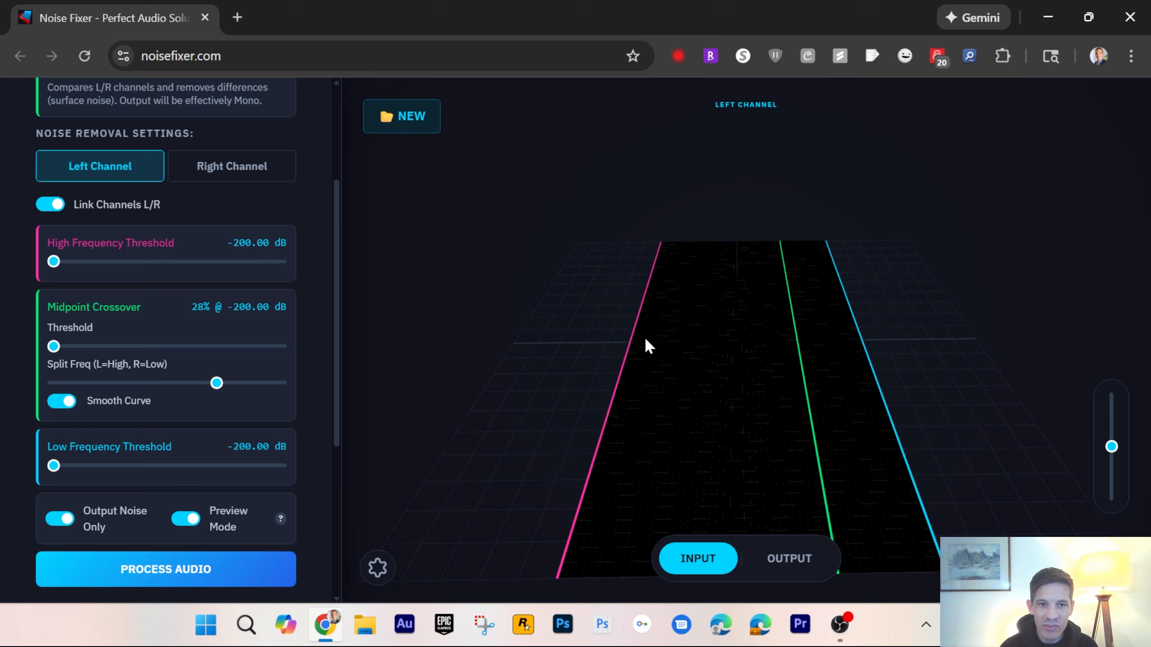
pyautogui.click(71, 520)
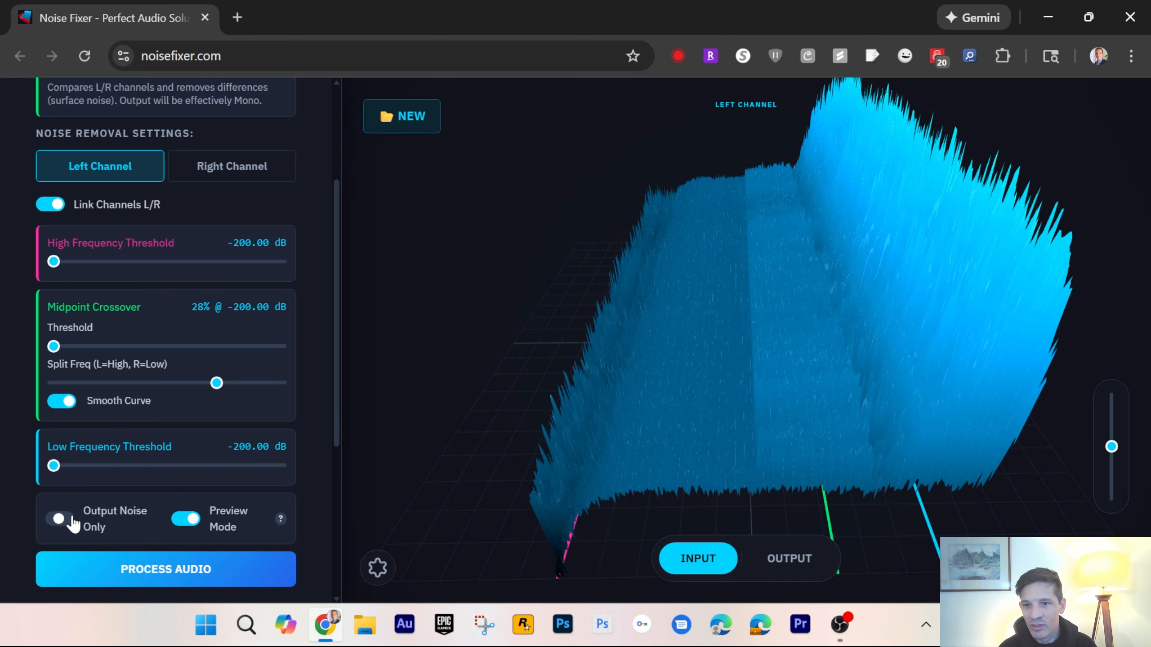
pyautogui.scroll(-2, 325, 522)
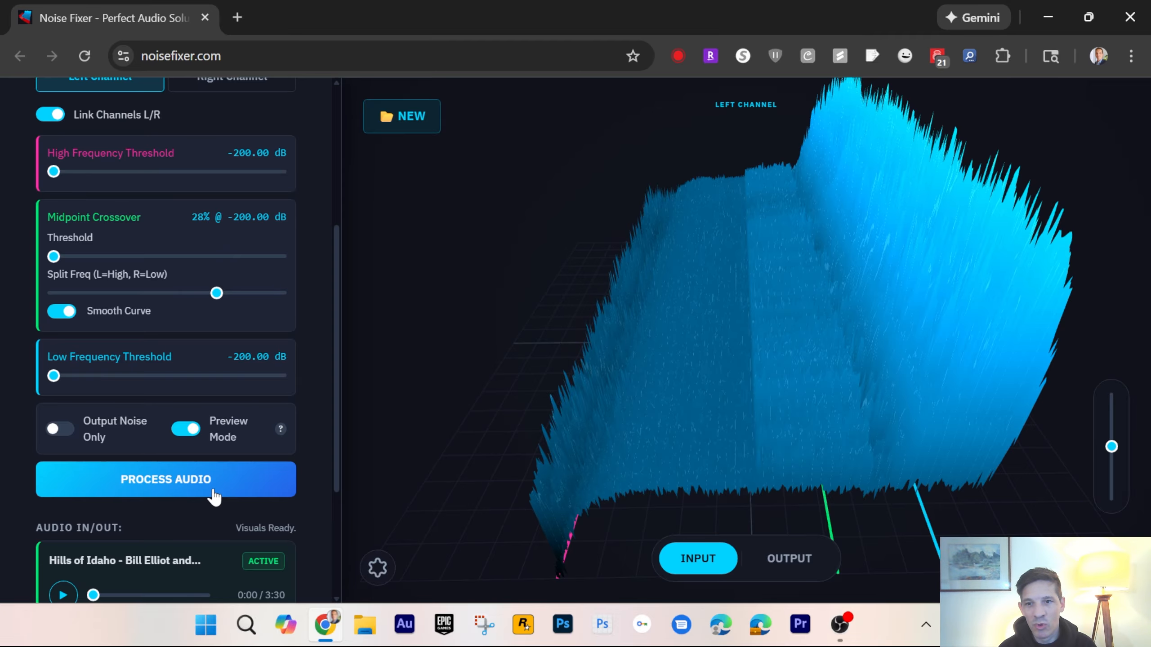
pyautogui.scroll(6, 251, 264)
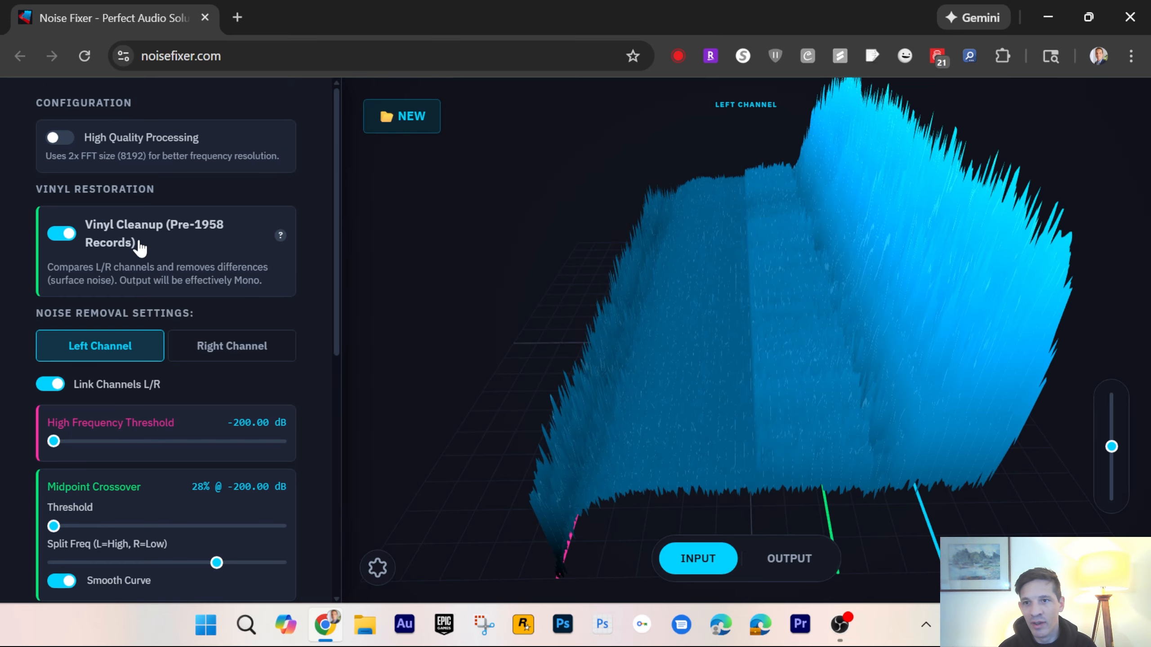
# Process the Hills of Idaho recording with Vinyl Cleanup and Preview Mode enabled
pyautogui.scroll(-6, 272, 308)
pyautogui.scroll(-4, 314, 330)
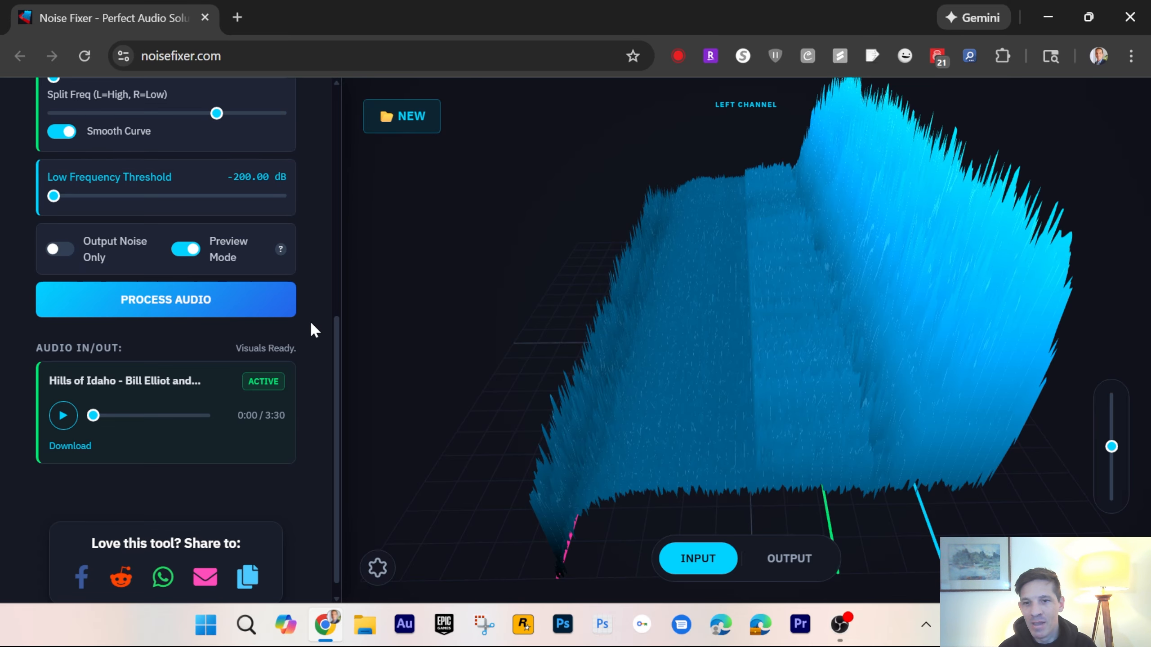
pyautogui.click(188, 300)
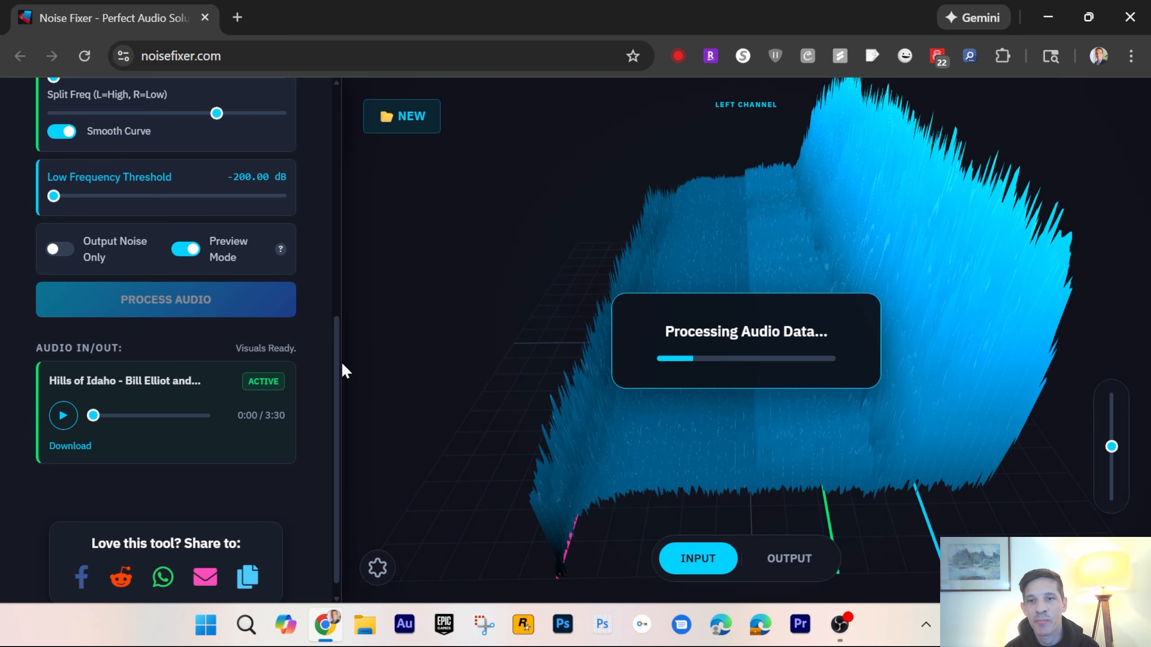
pyautogui.scroll(5, 307, 363)
pyautogui.scroll(3, 308, 364)
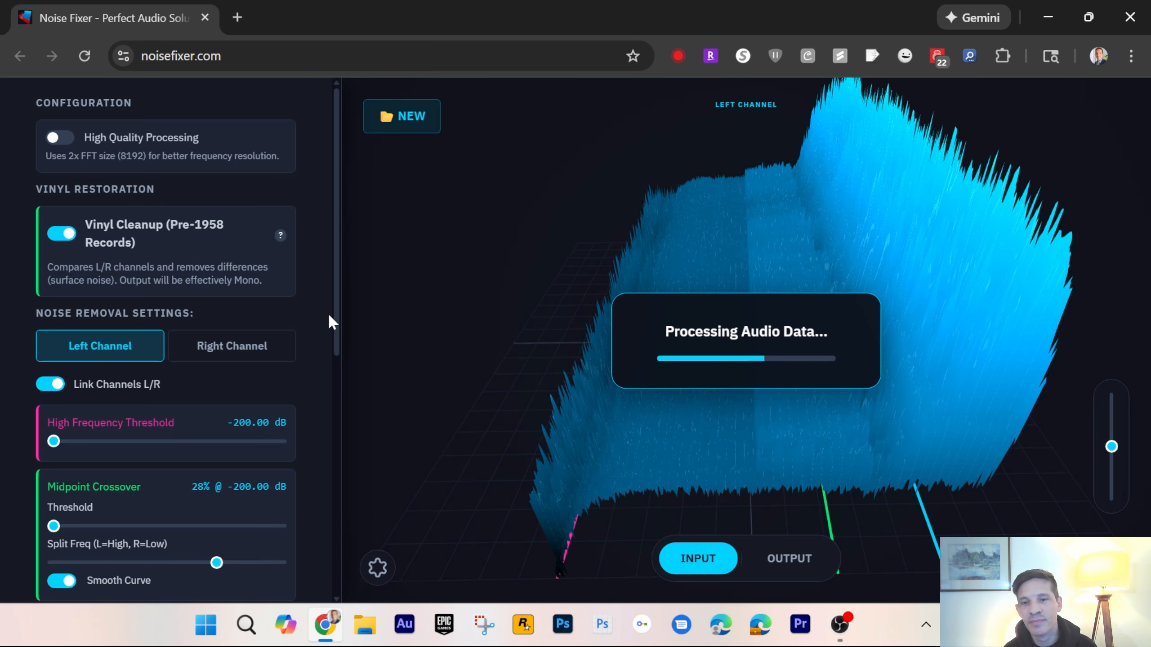
pyautogui.scroll(-10, 327, 318)
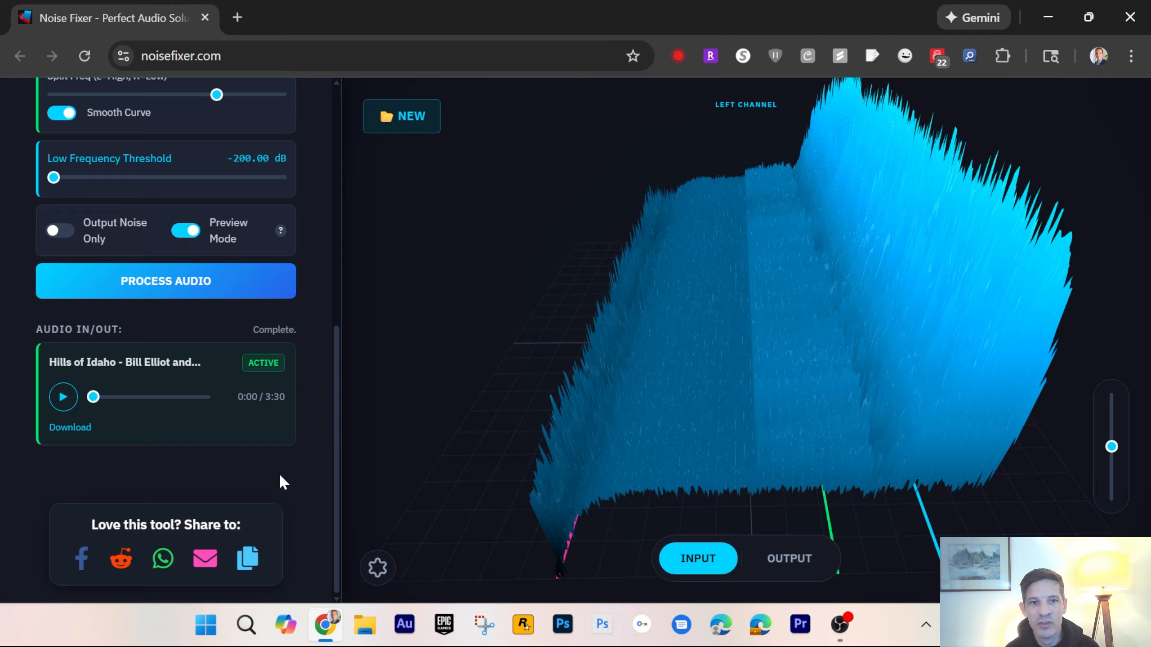
# Compare the input and output 3D spectrograms of the Hills of Idaho recording, switching between the two views several times
pyautogui.click(700, 562)
pyautogui.click(804, 569)
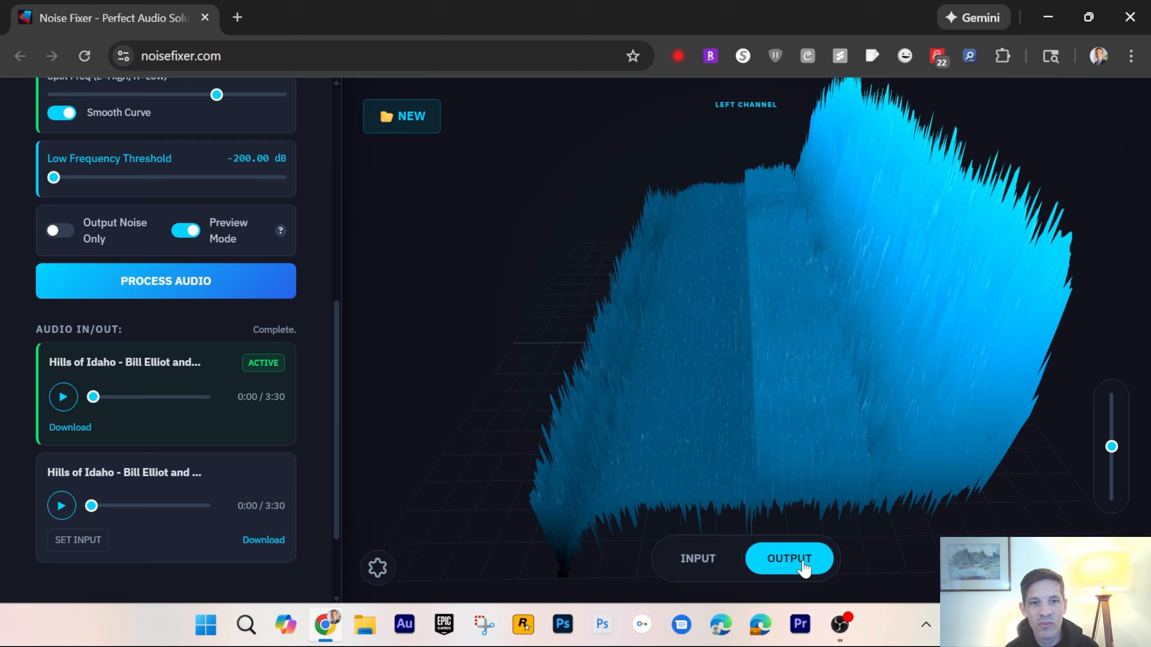
pyautogui.click(716, 560)
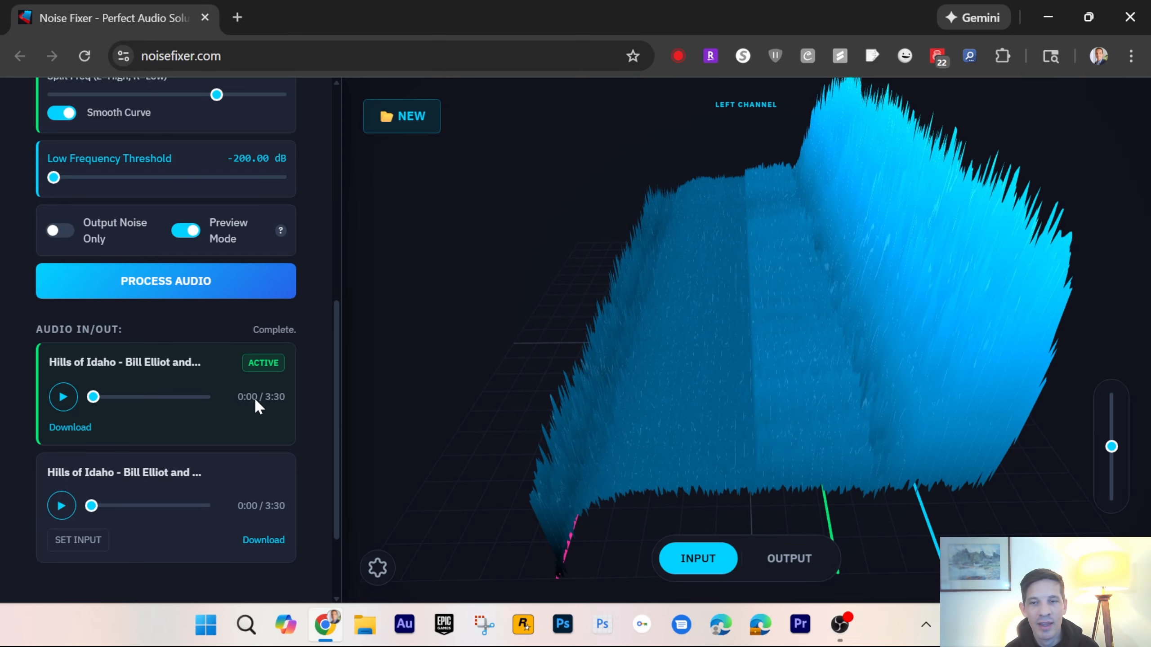
pyautogui.scroll(2, 254, 398)
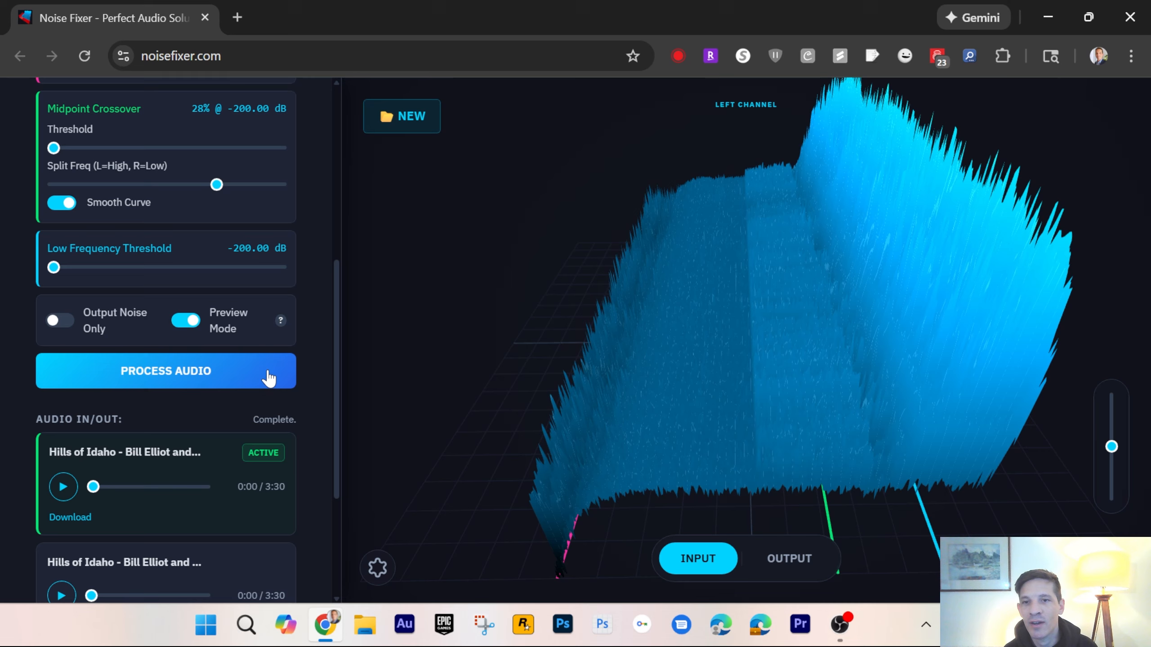
pyautogui.scroll(5, 302, 384)
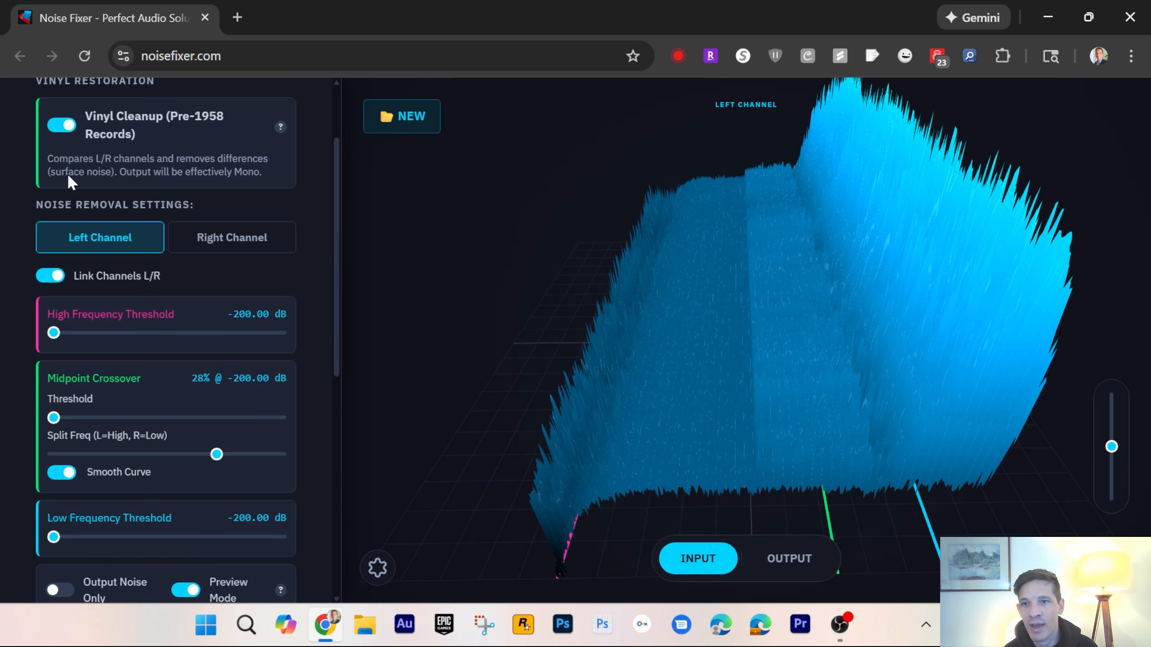
pyautogui.scroll(-2, 284, 261)
pyautogui.scroll(-2, 293, 264)
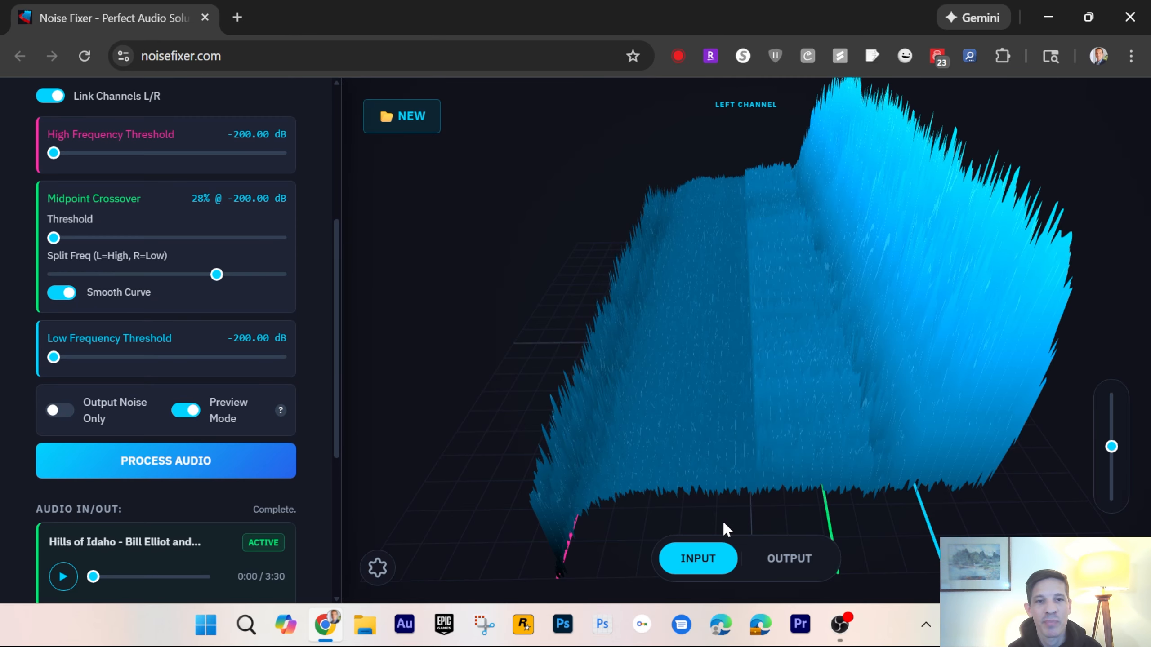
pyautogui.click(770, 562)
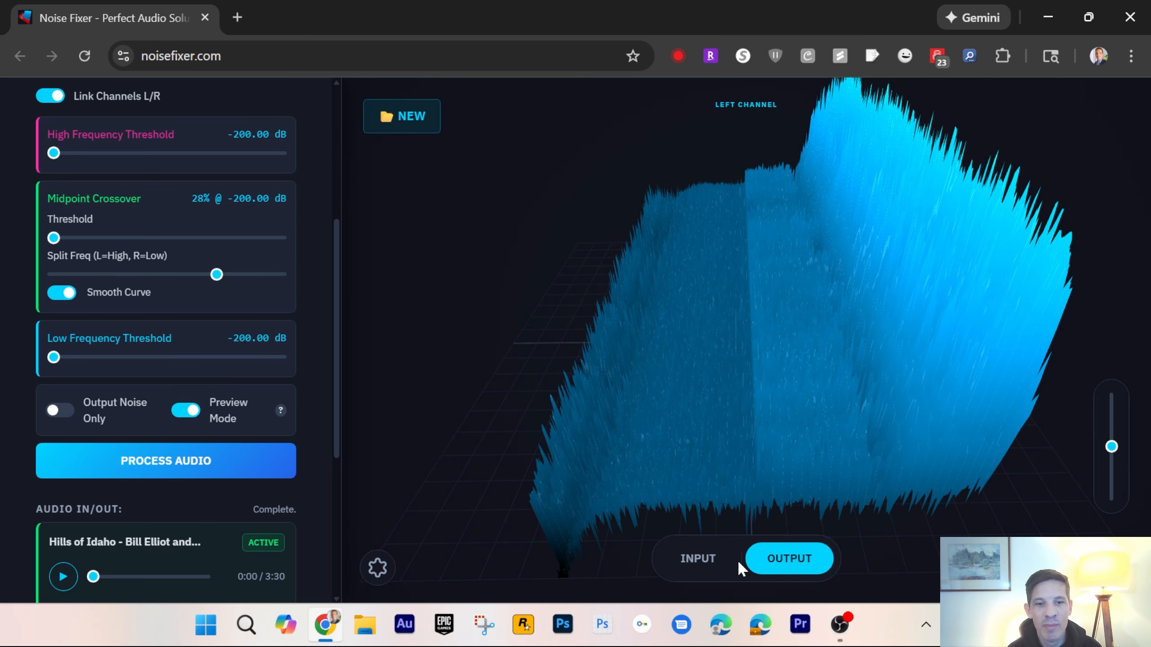
pyautogui.click(710, 564)
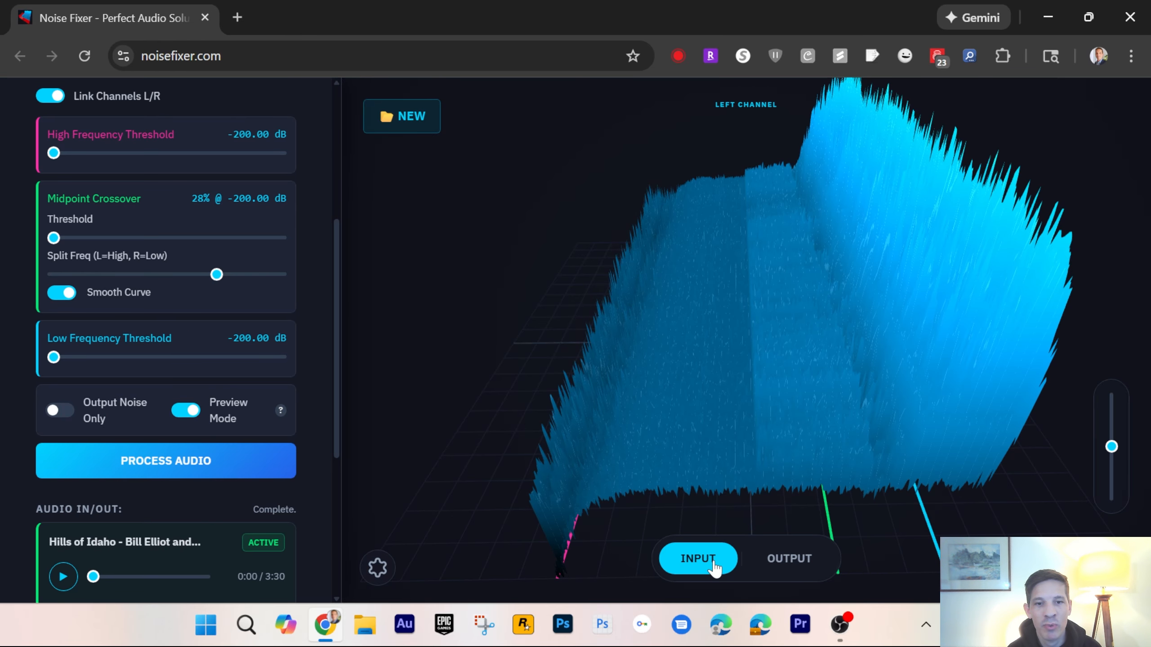
pyautogui.click(786, 566)
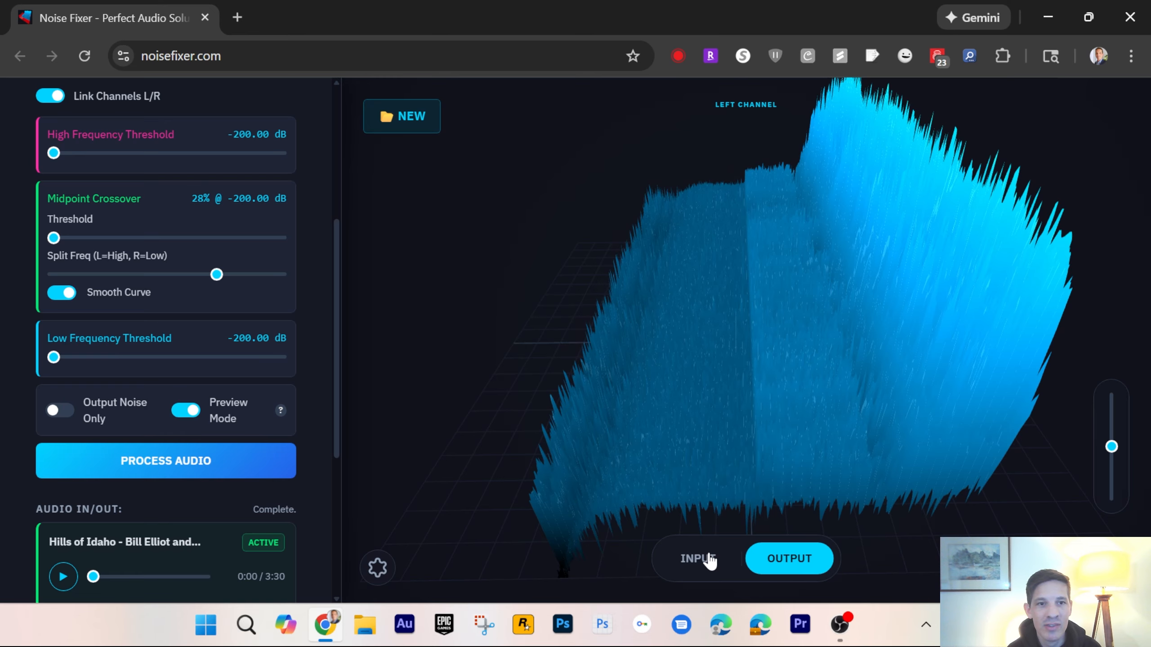
pyautogui.click(710, 561)
pyautogui.click(802, 568)
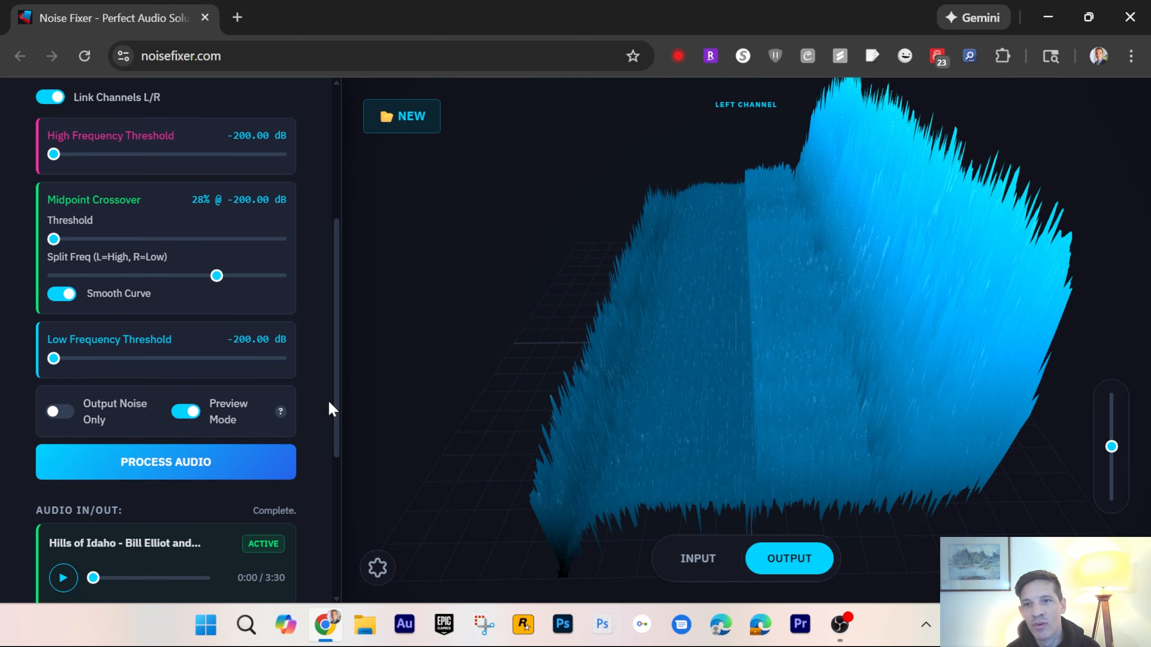
pyautogui.scroll(4, 328, 399)
pyautogui.scroll(3, 196, 185)
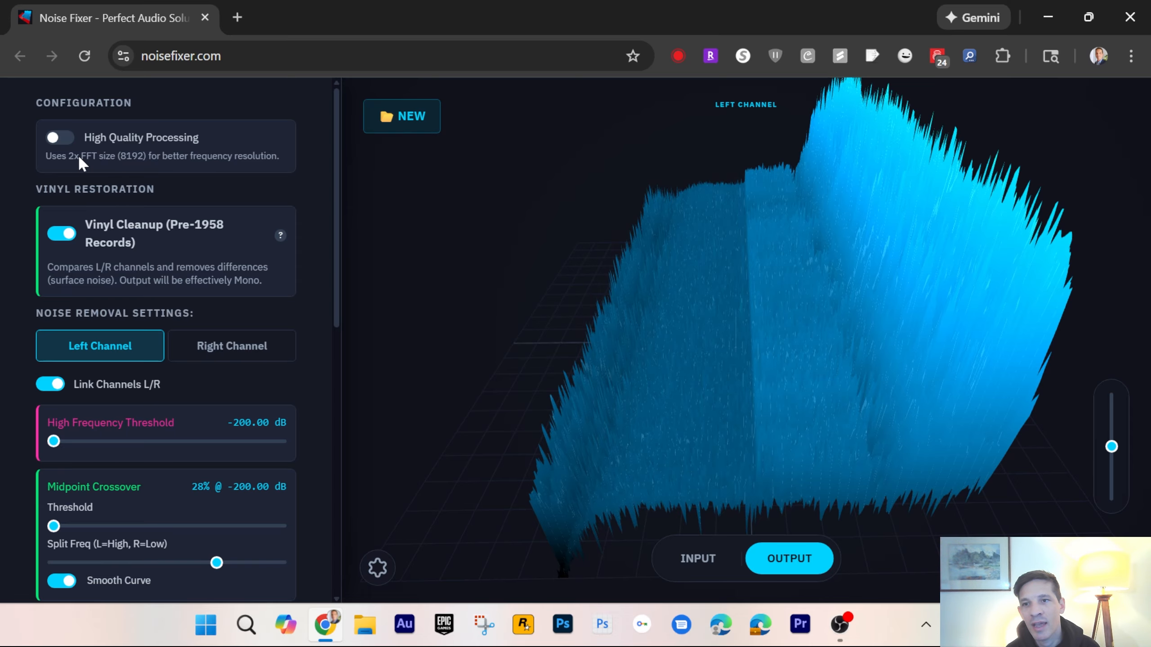
pyautogui.scroll(-10, 261, 399)
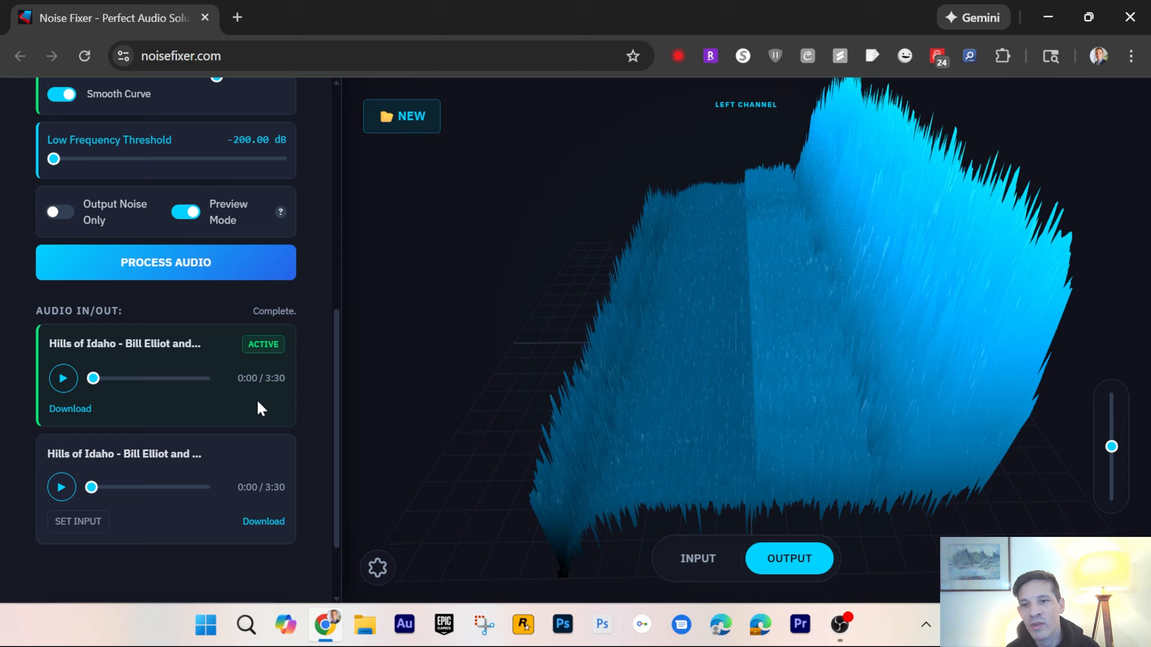
pyautogui.scroll(-2, 257, 400)
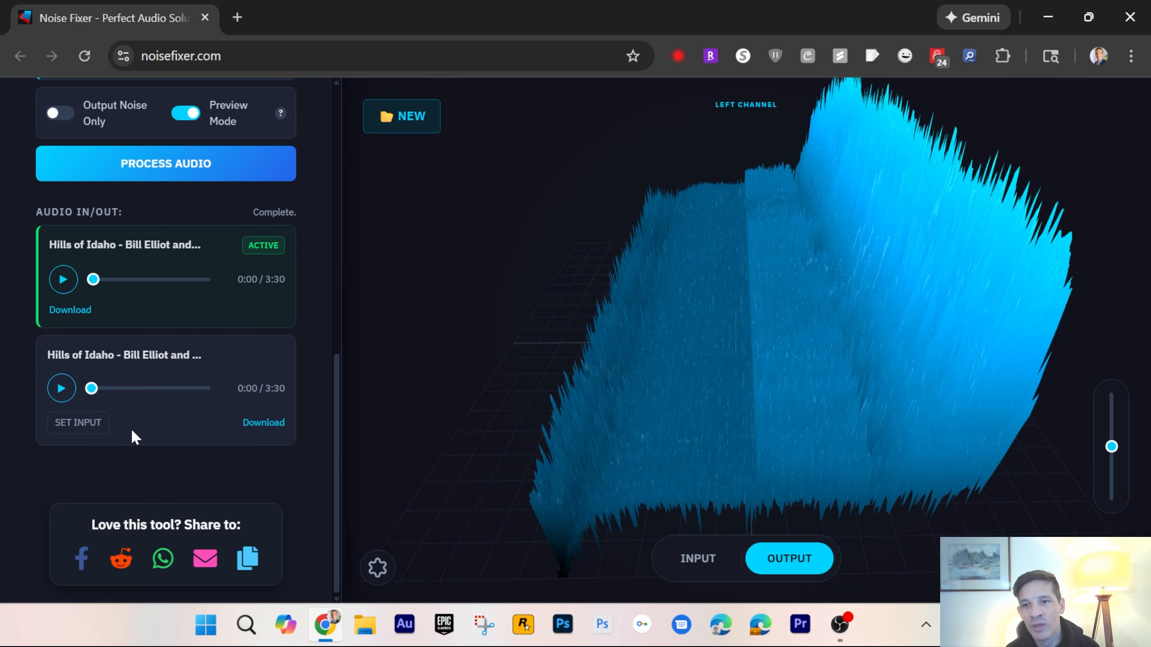
pyautogui.scroll(5, 263, 356)
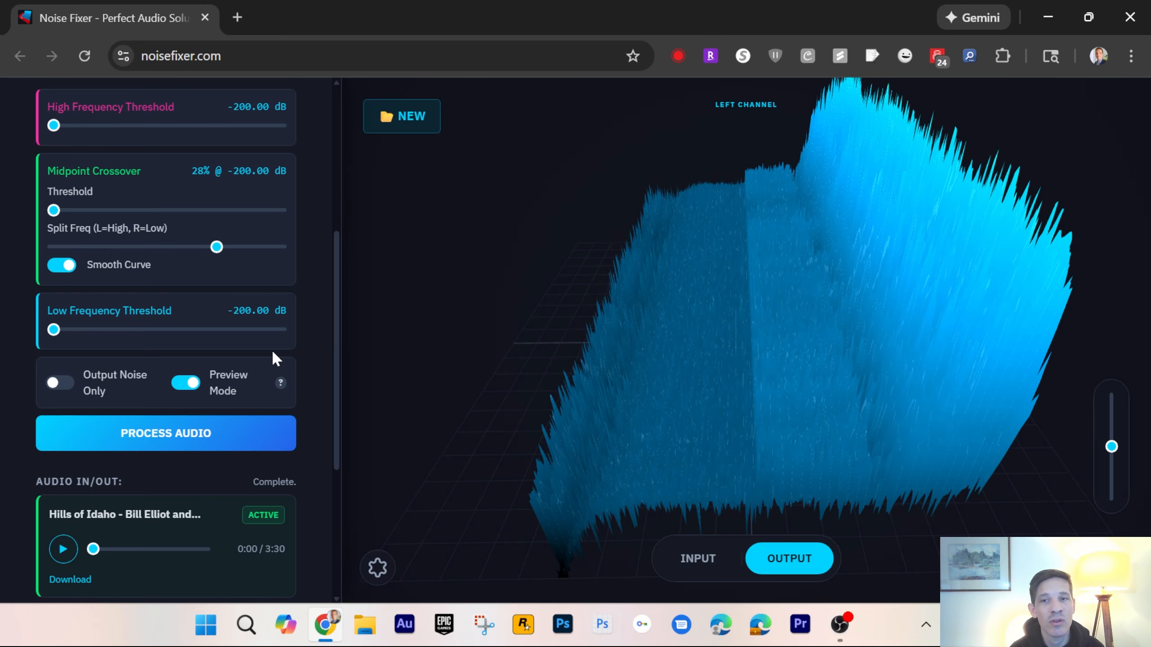
pyautogui.scroll(5, 203, 253)
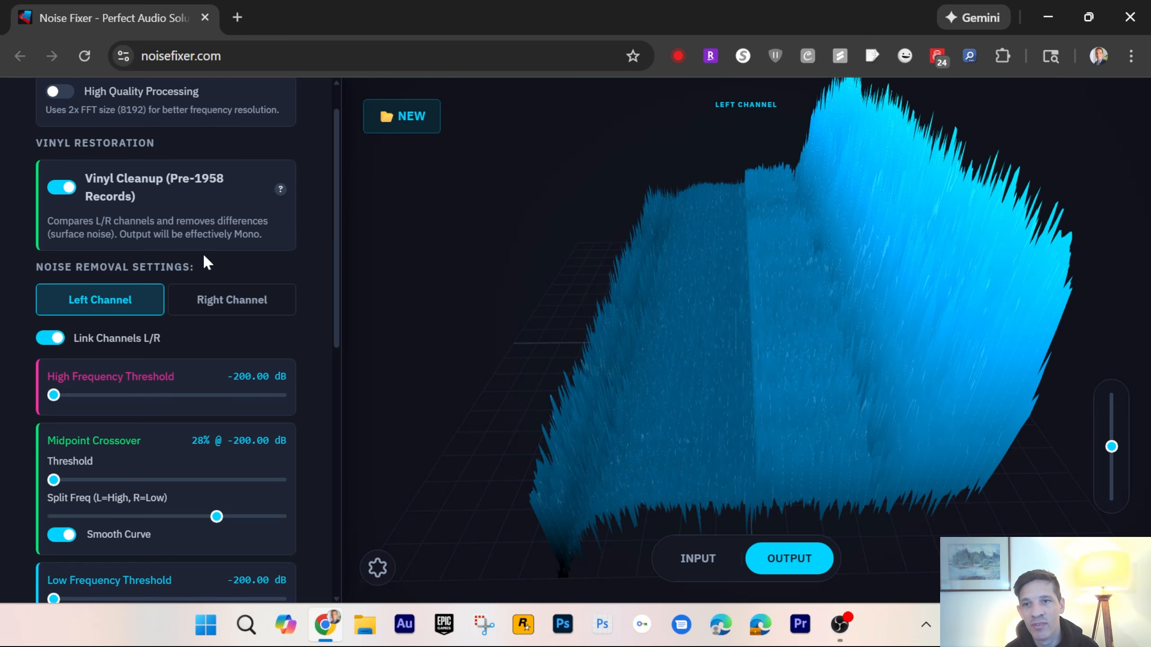
pyautogui.scroll(-3, 272, 327)
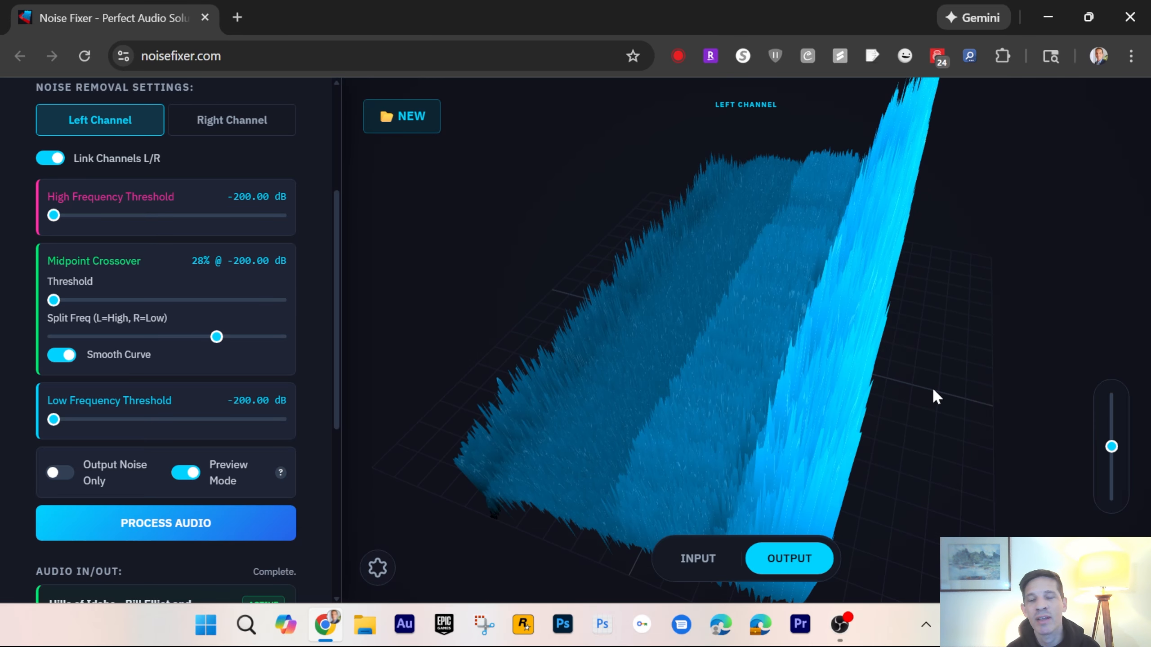
# Process the Nancy Sinatra Bang Bang track with Vinyl Cleanup enabled
pyautogui.scroll(4, 308, 233)
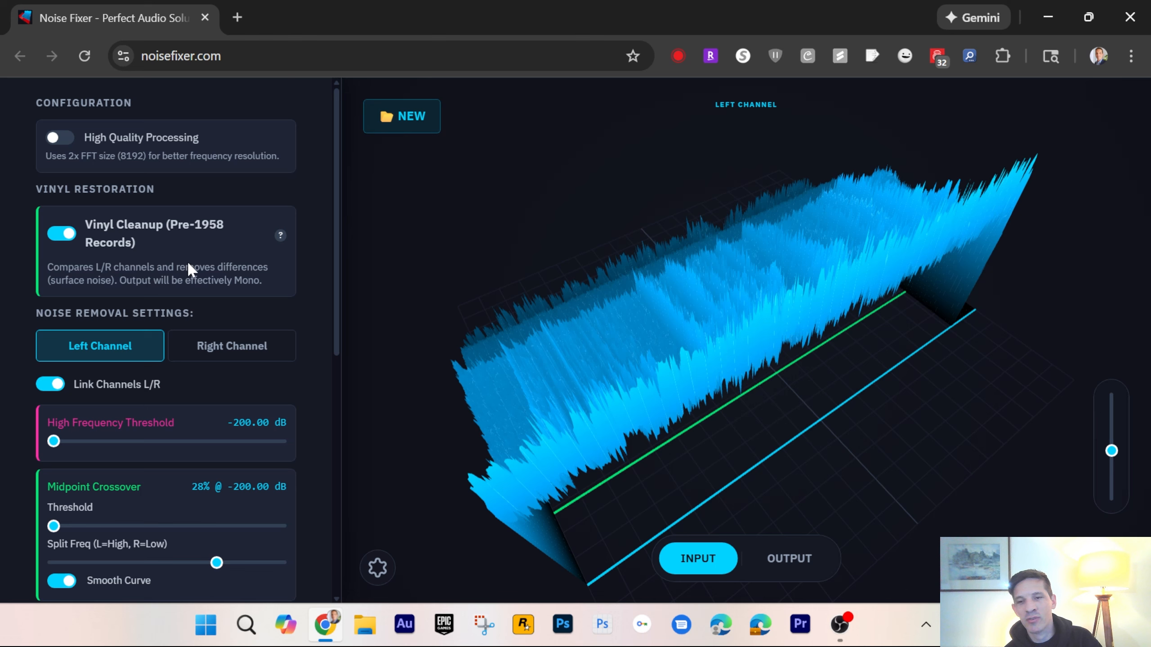
pyautogui.scroll(-8, 275, 340)
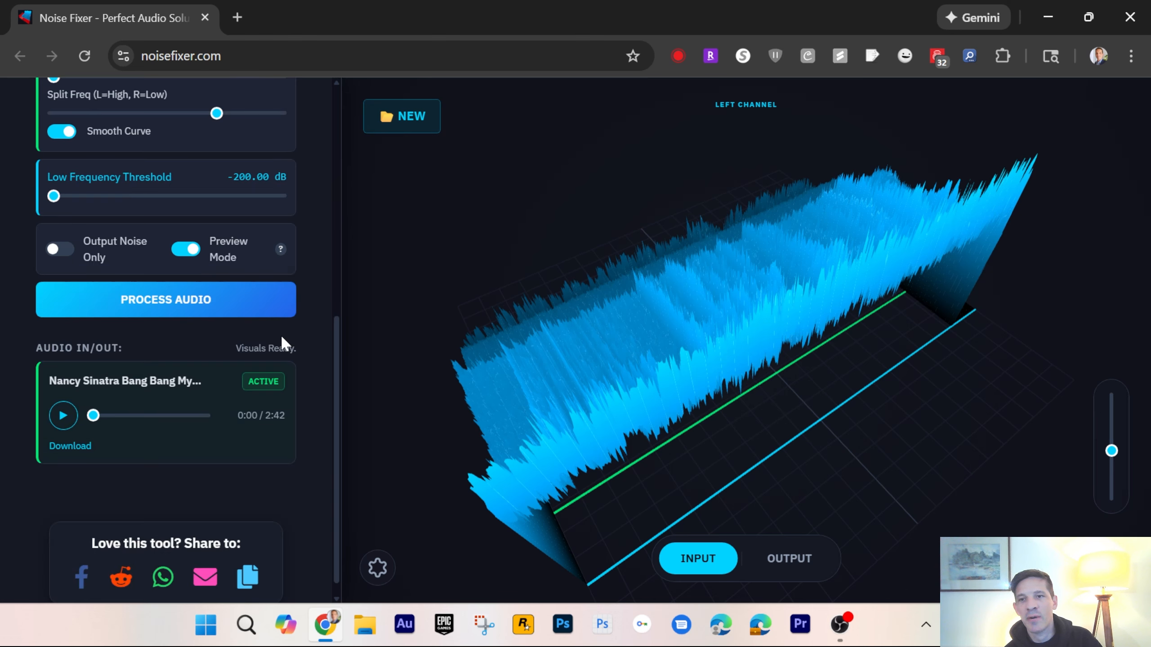
pyautogui.click(165, 317)
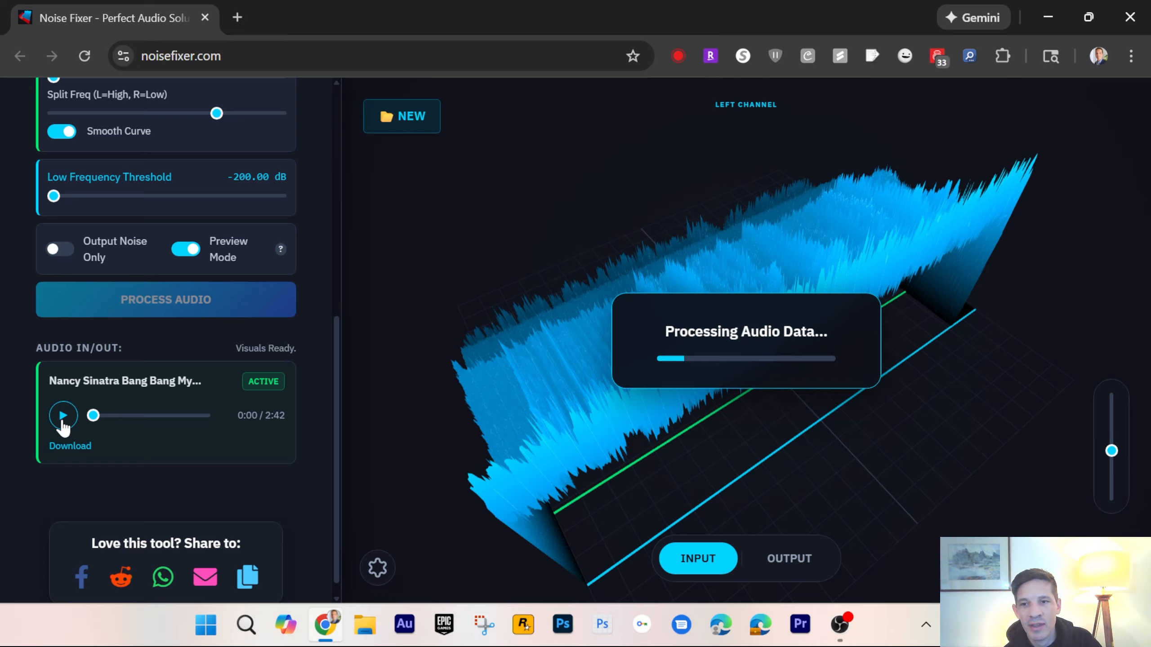
# Play the original Nancy Sinatra track from 0:11 and pause it, and play and pause the processed version for comparison
pyautogui.click(63, 415)
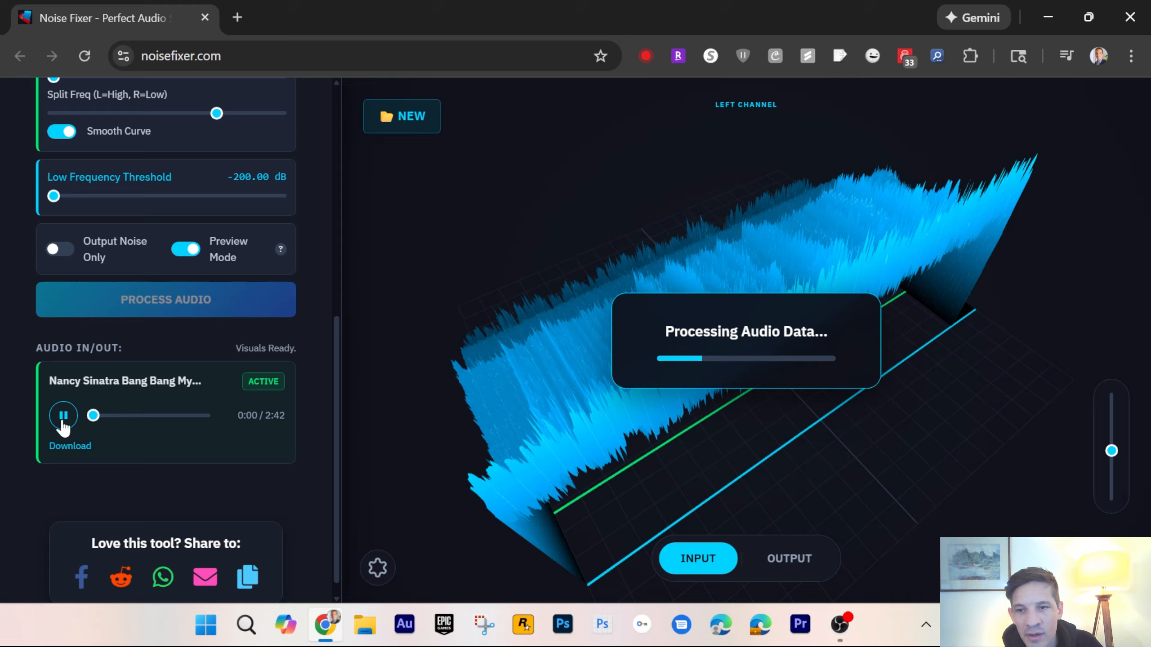
pyautogui.click(101, 419)
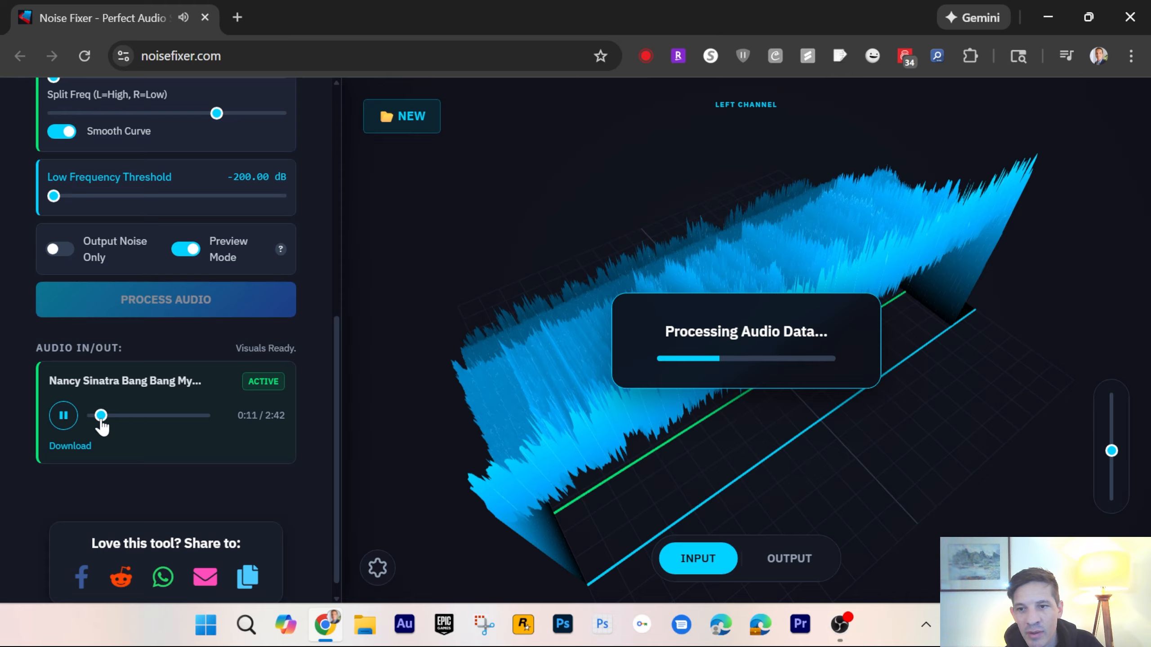
pyautogui.click(63, 424)
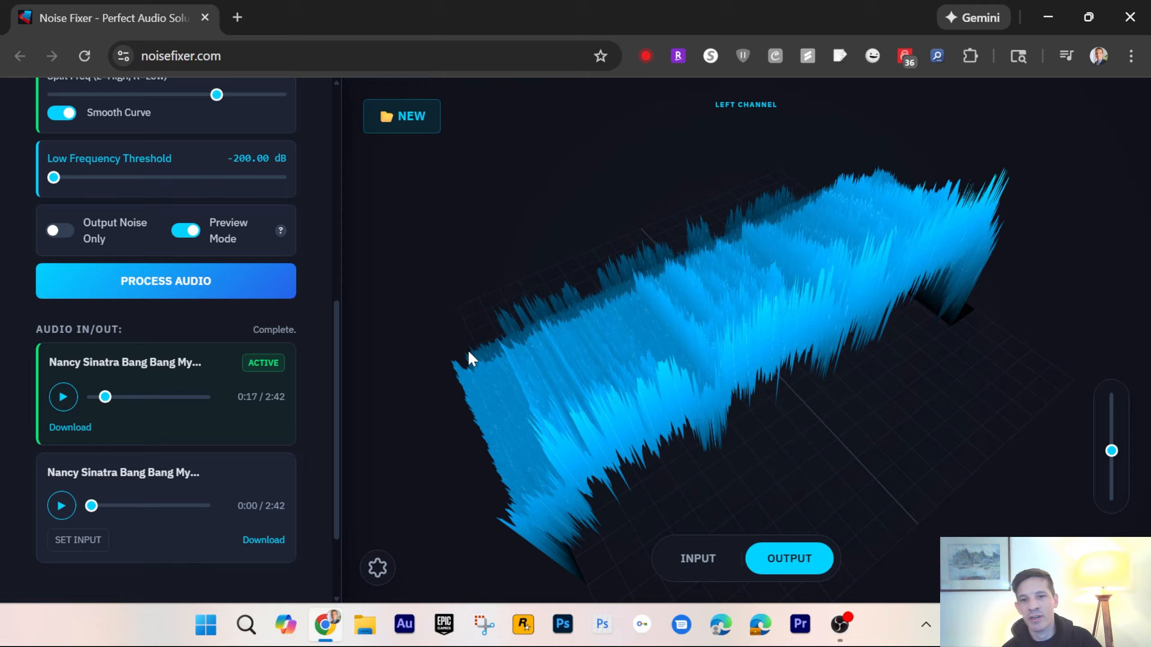
pyautogui.click(61, 506)
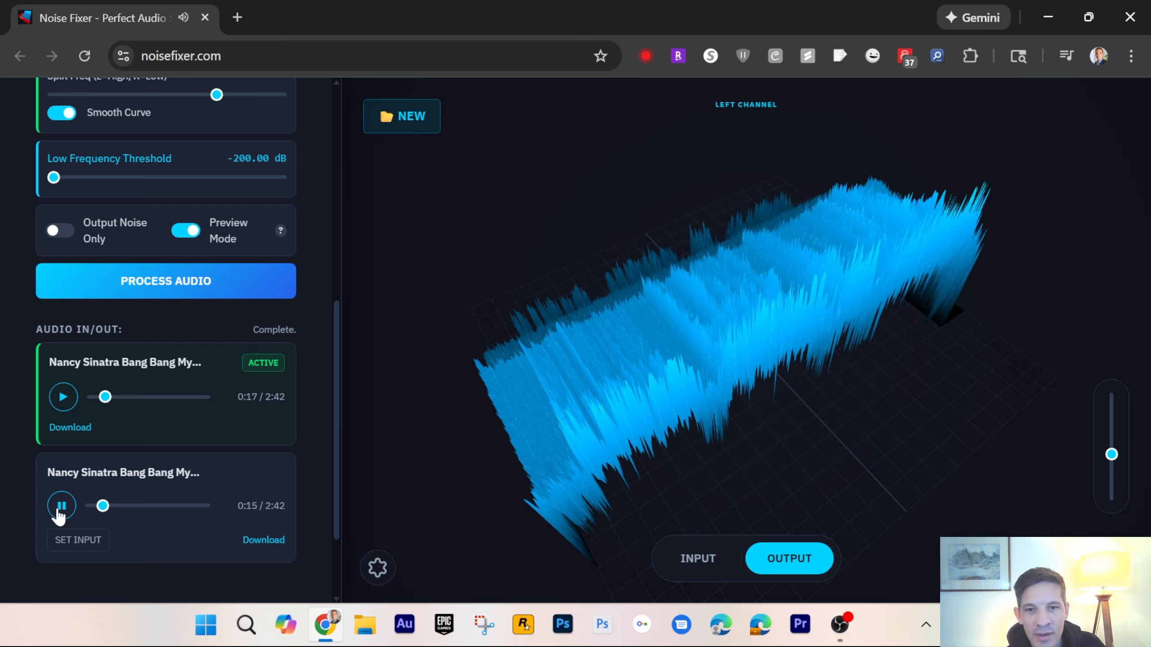
pyautogui.click(64, 507)
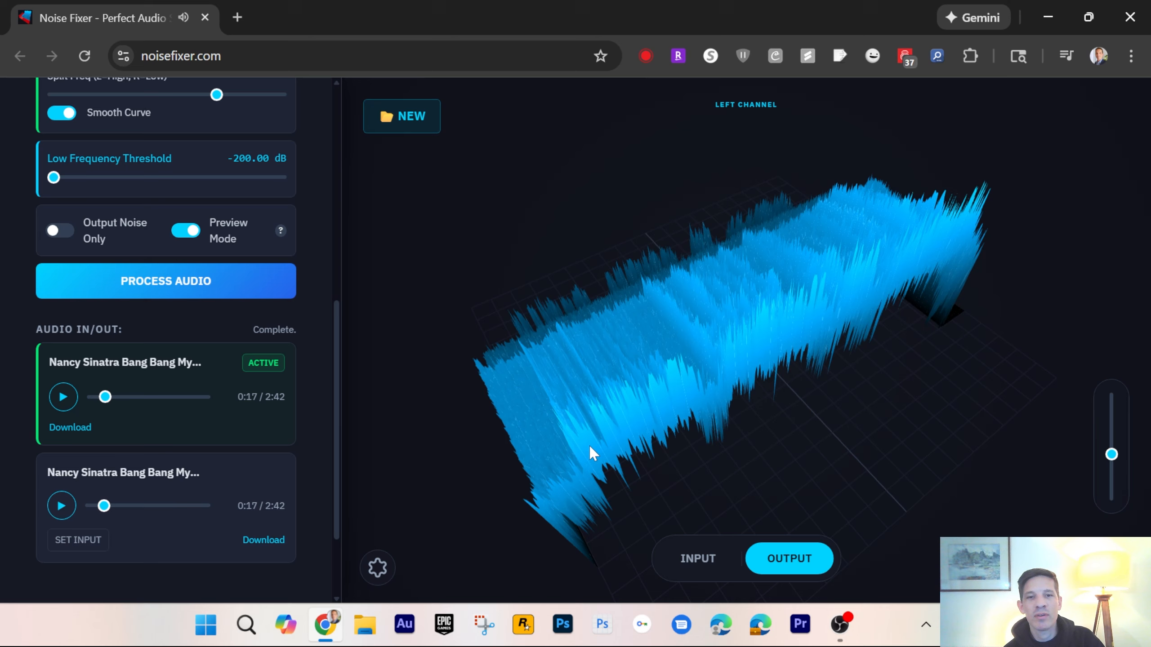
pyautogui.moveTo(569, 462); pyautogui.dragTo(539, 473)
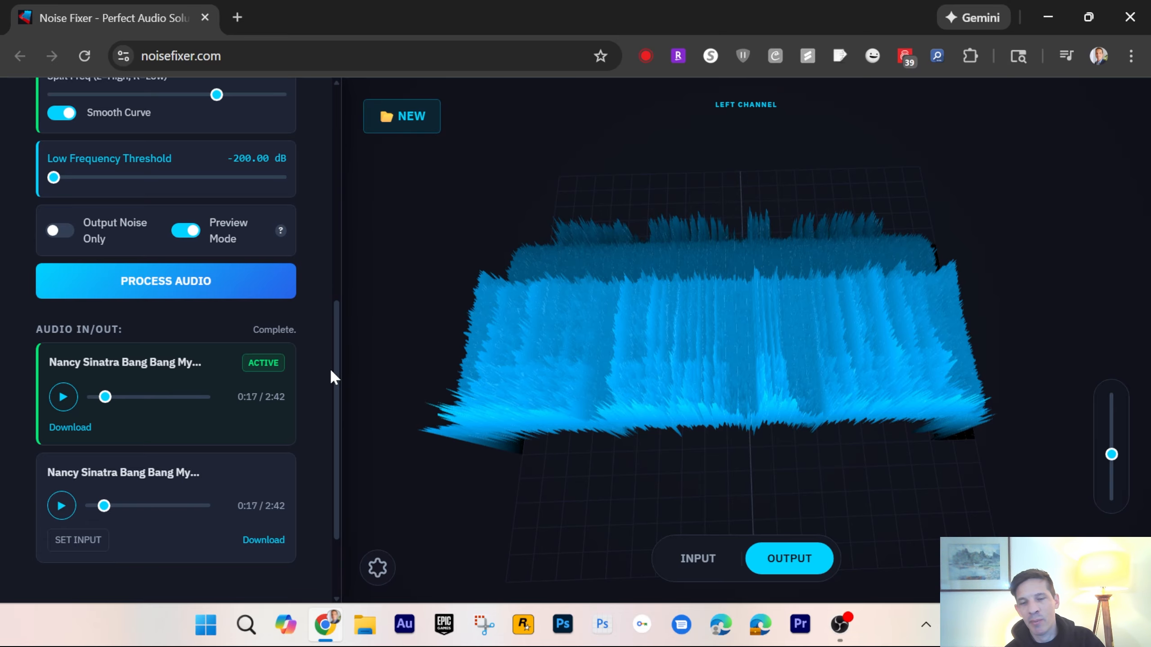
pyautogui.scroll(2, 323, 380)
pyautogui.scroll(4, 316, 383)
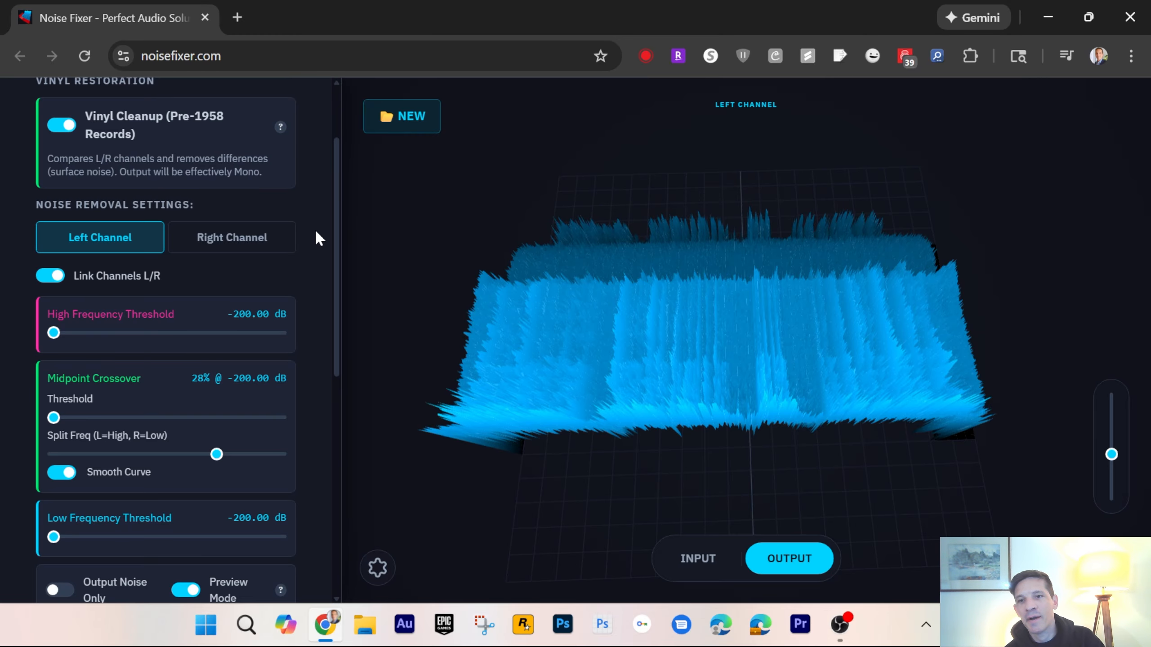
pyautogui.scroll(-5, 311, 237)
pyautogui.scroll(-2, 313, 242)
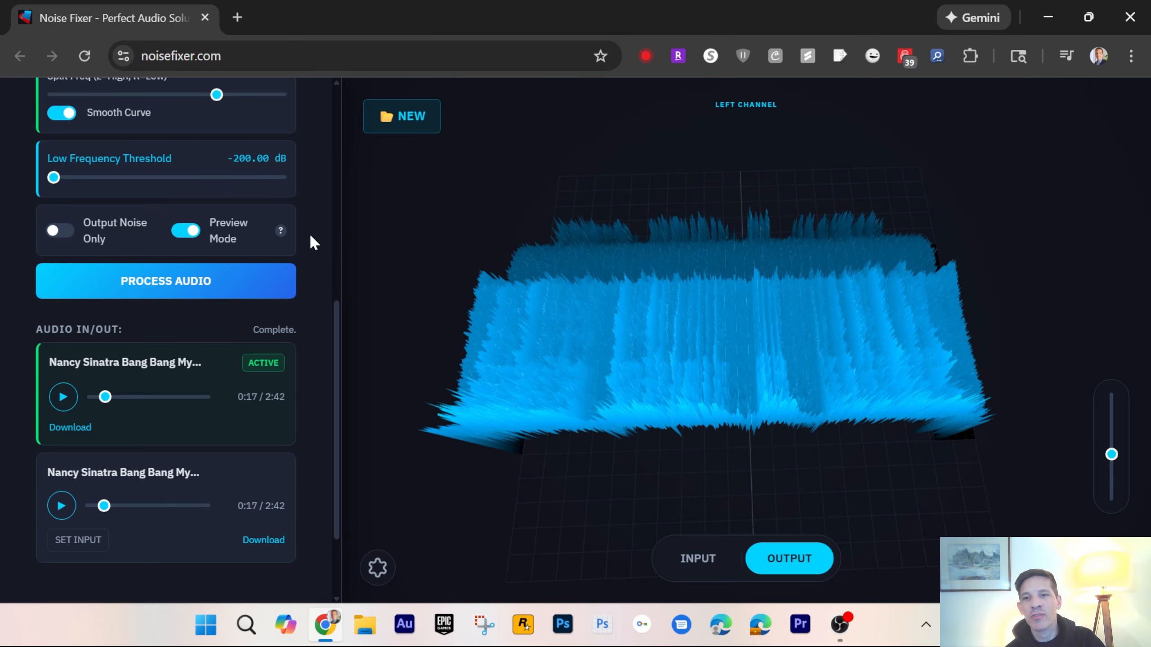
# Try low and high Elevation Scale values in the visual settings and settle at about one third of the range
pyautogui.click(379, 569)
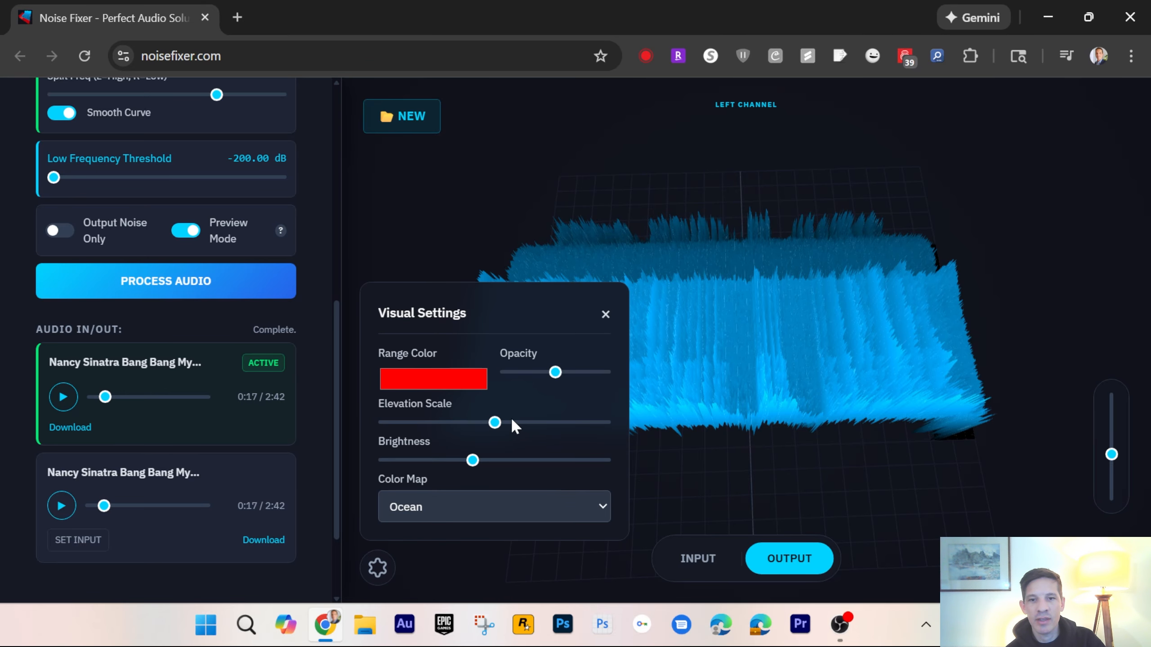
pyautogui.moveTo(494, 423); pyautogui.dragTo(391, 426)
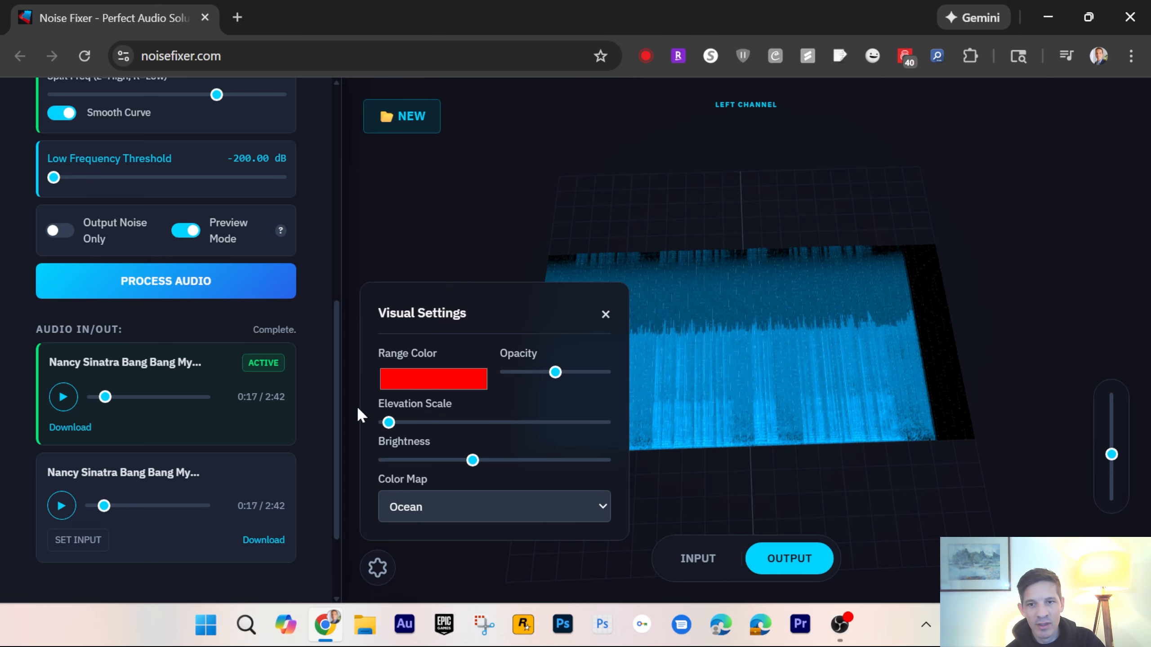
pyautogui.moveTo(386, 424); pyautogui.dragTo(604, 450)
pyautogui.moveTo(522, 424); pyautogui.dragTo(459, 422)
# Set the High Frequency Threshold to -129 dB and the Midpoint Crossover threshold to -80 dB
pyautogui.scroll(4, 202, 260)
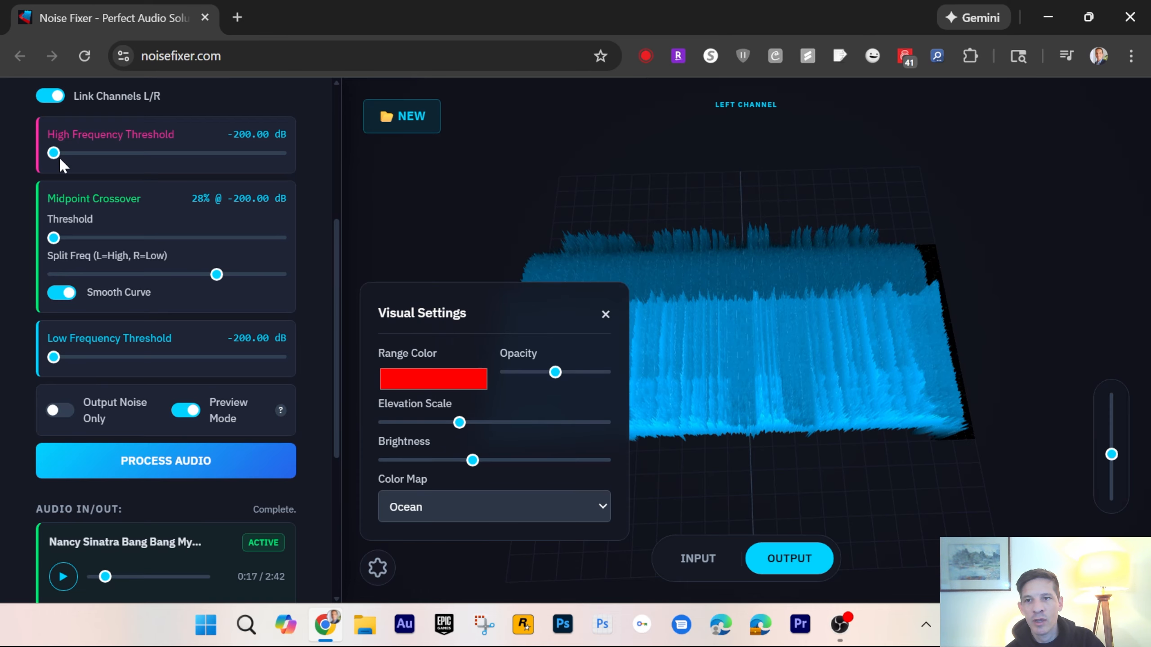
pyautogui.click(132, 154)
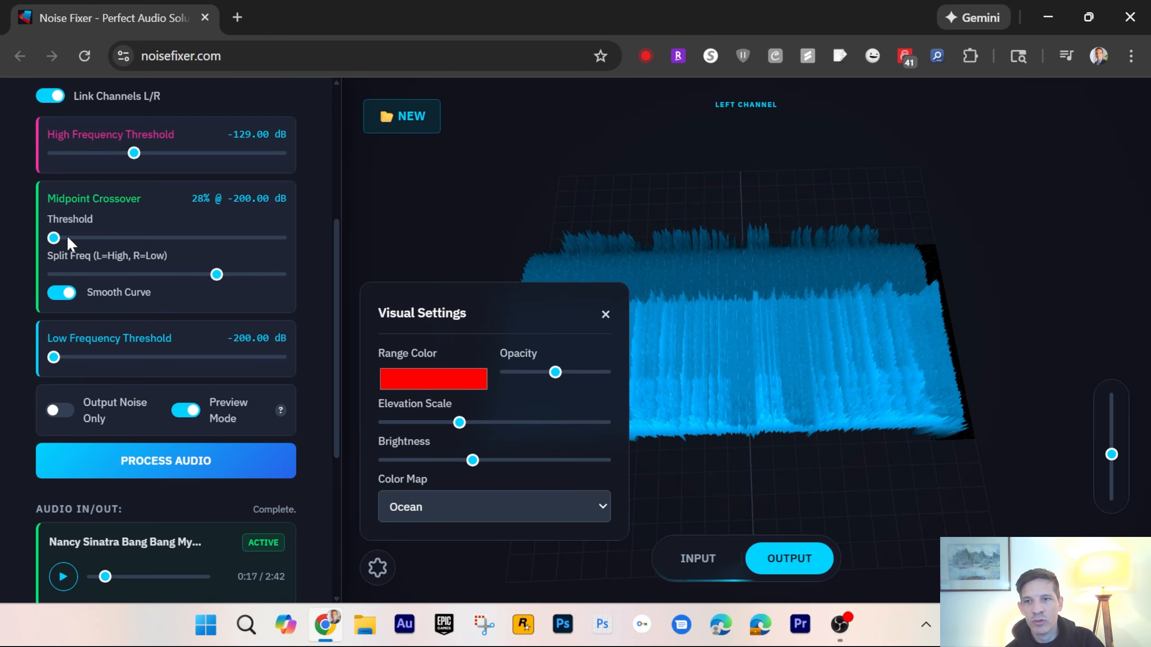
pyautogui.click(190, 237)
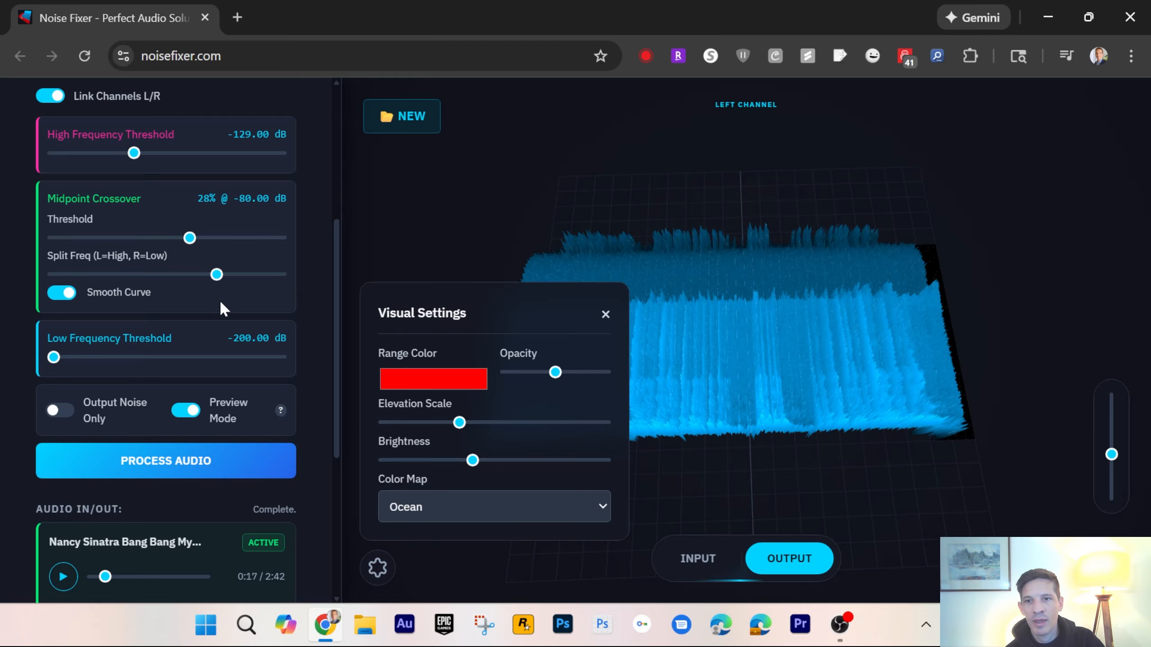
# Set the Low Frequency Threshold to -79 dB and show the input graph with Preview Mode off
pyautogui.click(190, 362)
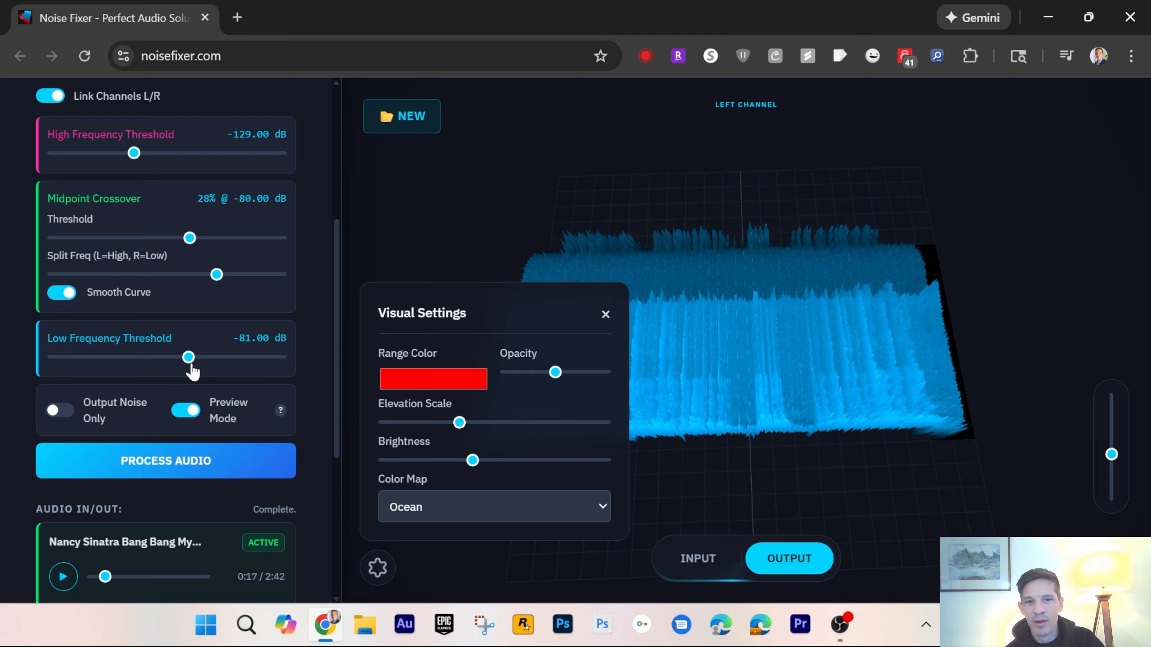
pyautogui.moveTo(191, 368); pyautogui.dragTo(194, 368)
pyautogui.click(688, 560)
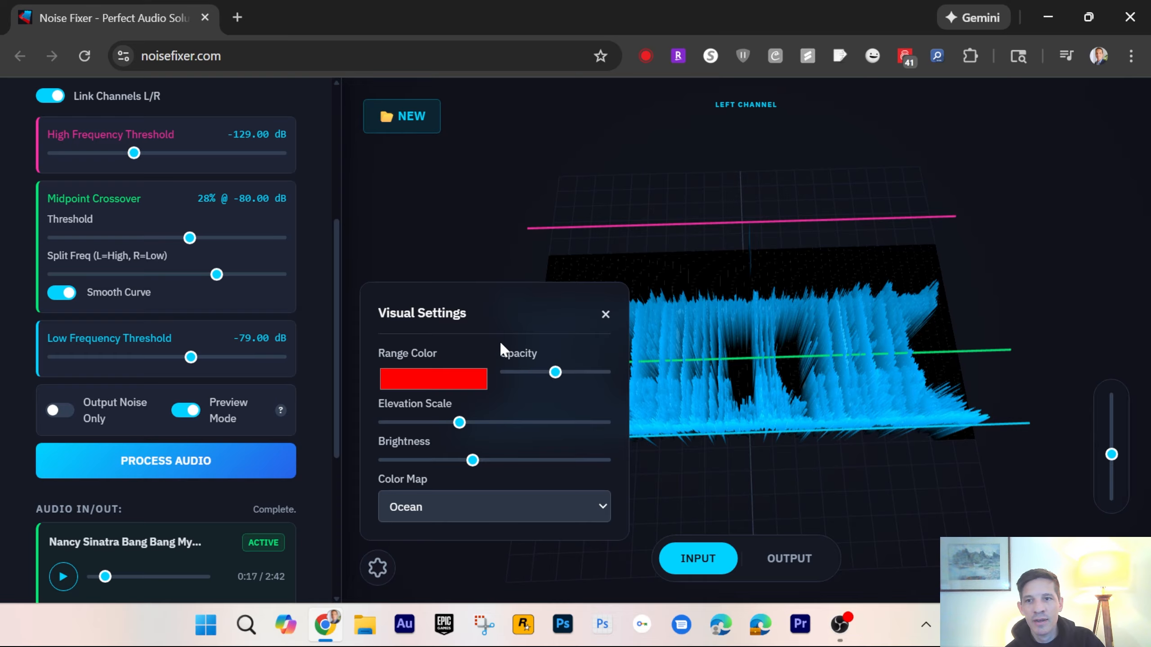
pyautogui.click(186, 411)
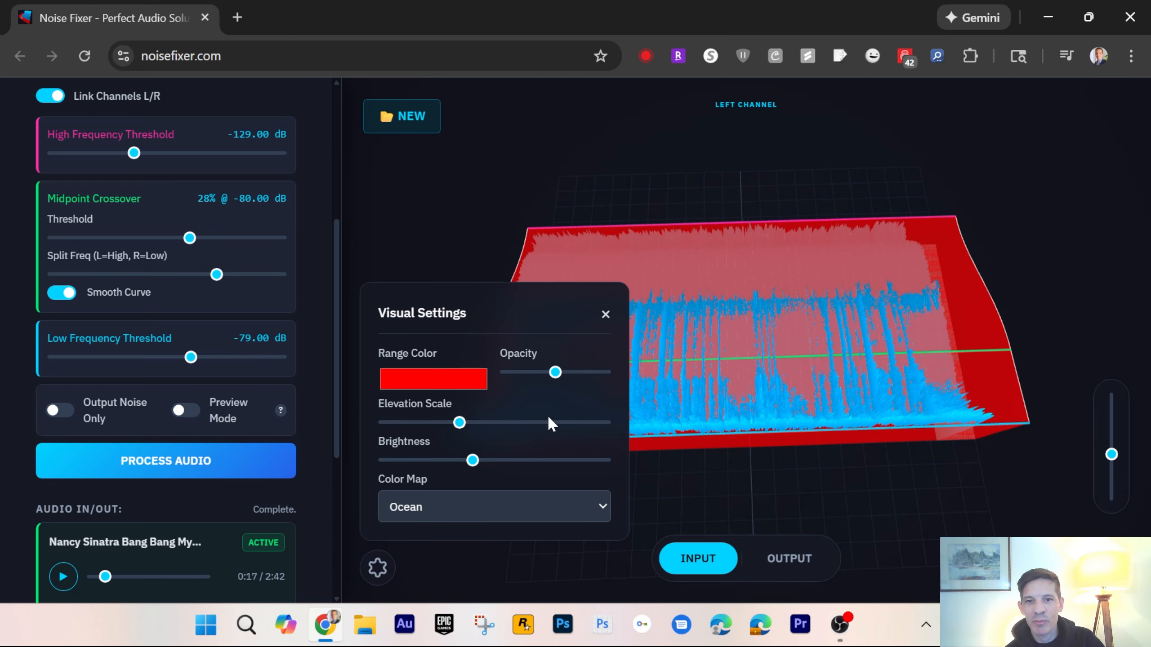
# Try blue as the threshold Range Color, settle on black (0, 0, 0), and raise its Opacity to the maximum
pyautogui.moveTo(556, 372)
pyautogui.mouseDown()
pyautogui.moveTo(535, 372)
pyautogui.moveTo(555, 373)
pyautogui.mouseUp()
pyautogui.click(465, 385)
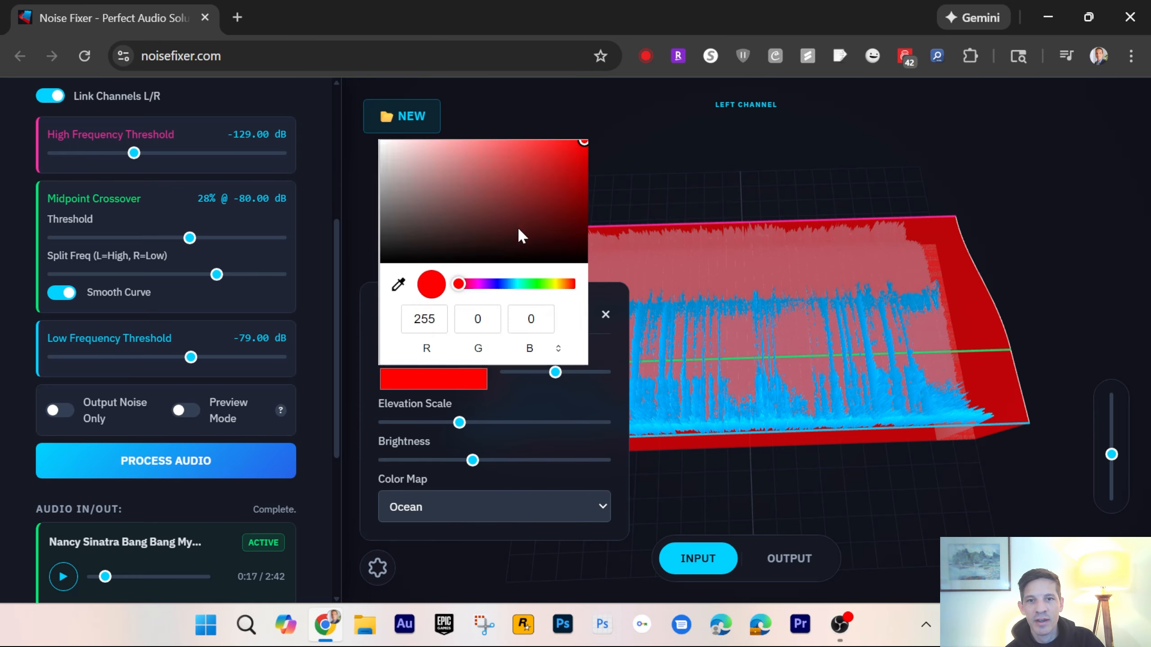
pyautogui.click(503, 284)
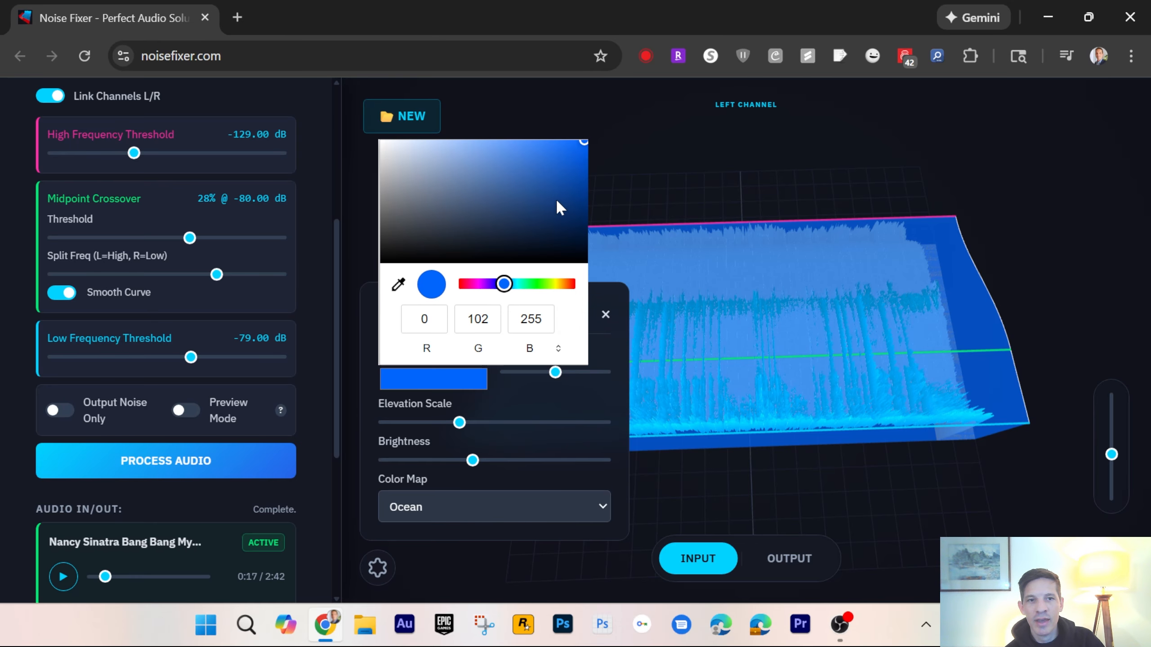
pyautogui.click(548, 196)
pyautogui.moveTo(548, 198); pyautogui.dragTo(570, 286)
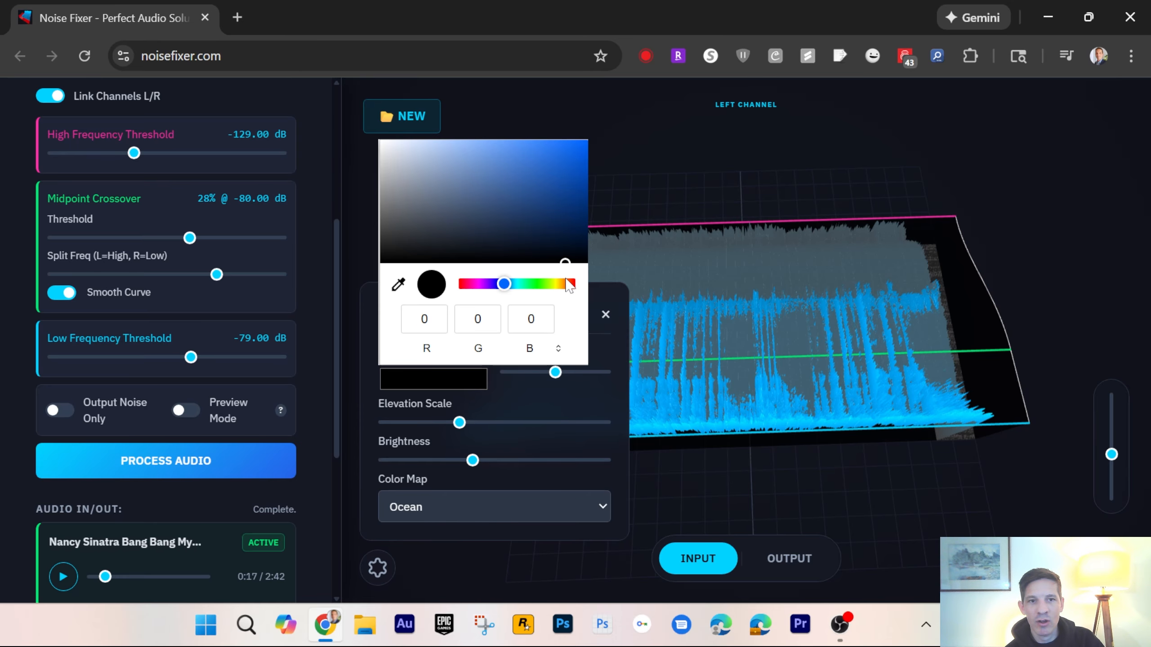
pyautogui.click(557, 375)
pyautogui.moveTo(555, 374); pyautogui.dragTo(613, 382)
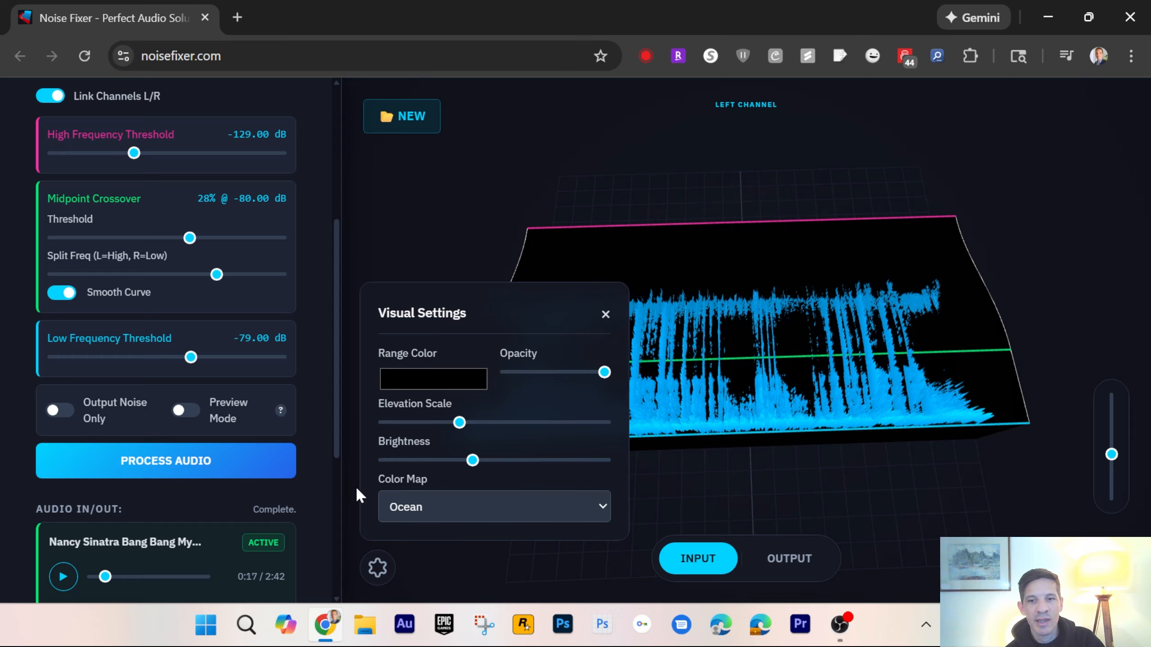
# Try the Inferno color map, switch the graph to Studio, and raise Brightness to near the maximum
pyautogui.click(446, 502)
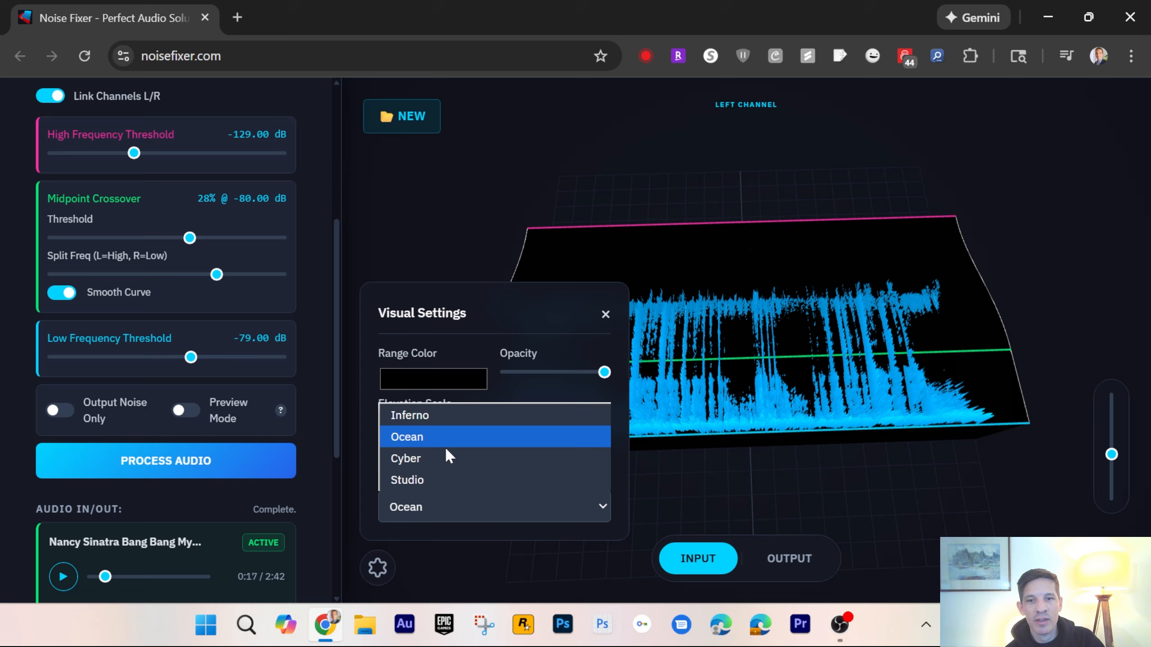
pyautogui.click(421, 418)
pyautogui.press('Up')
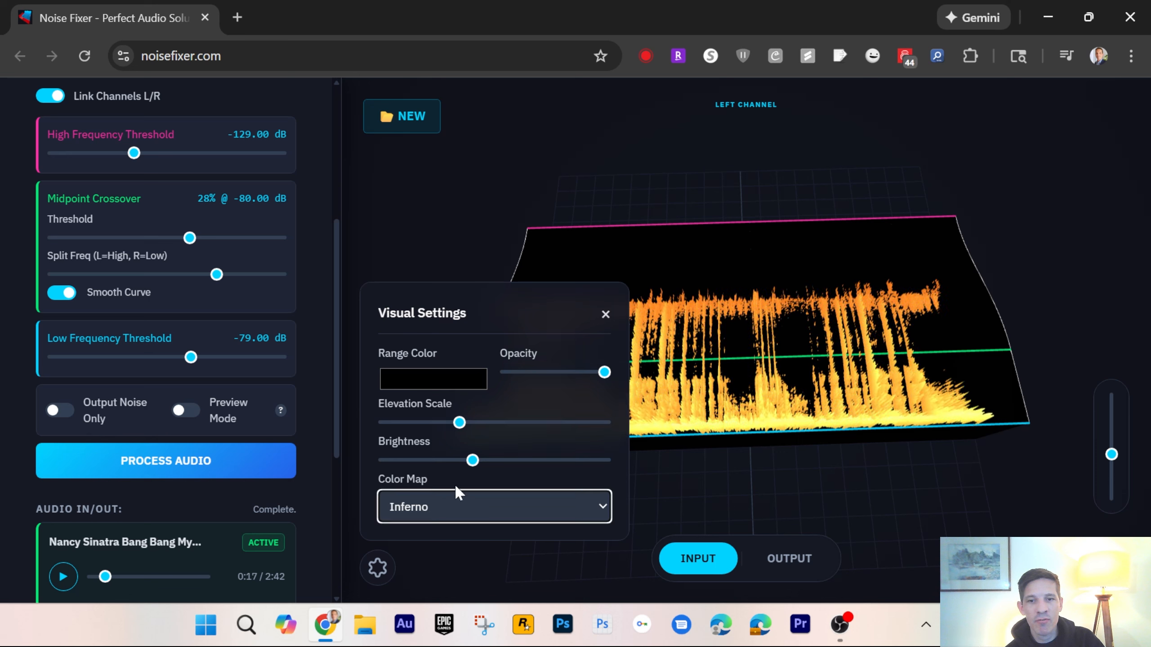
pyautogui.click(464, 499)
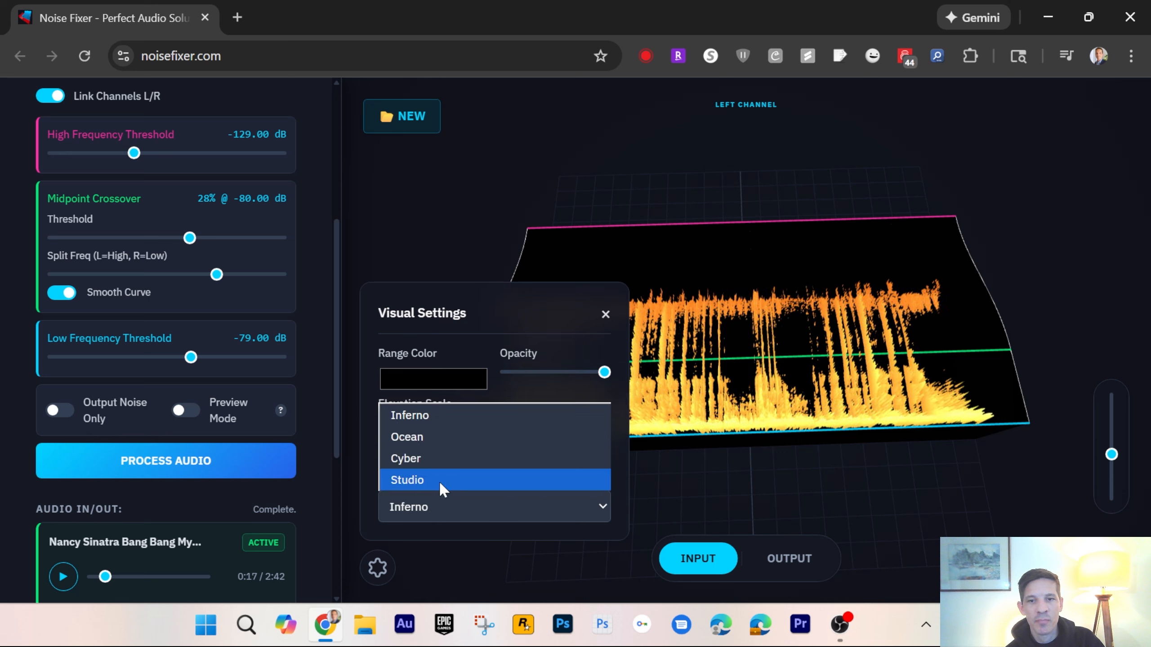
pyautogui.click(439, 481)
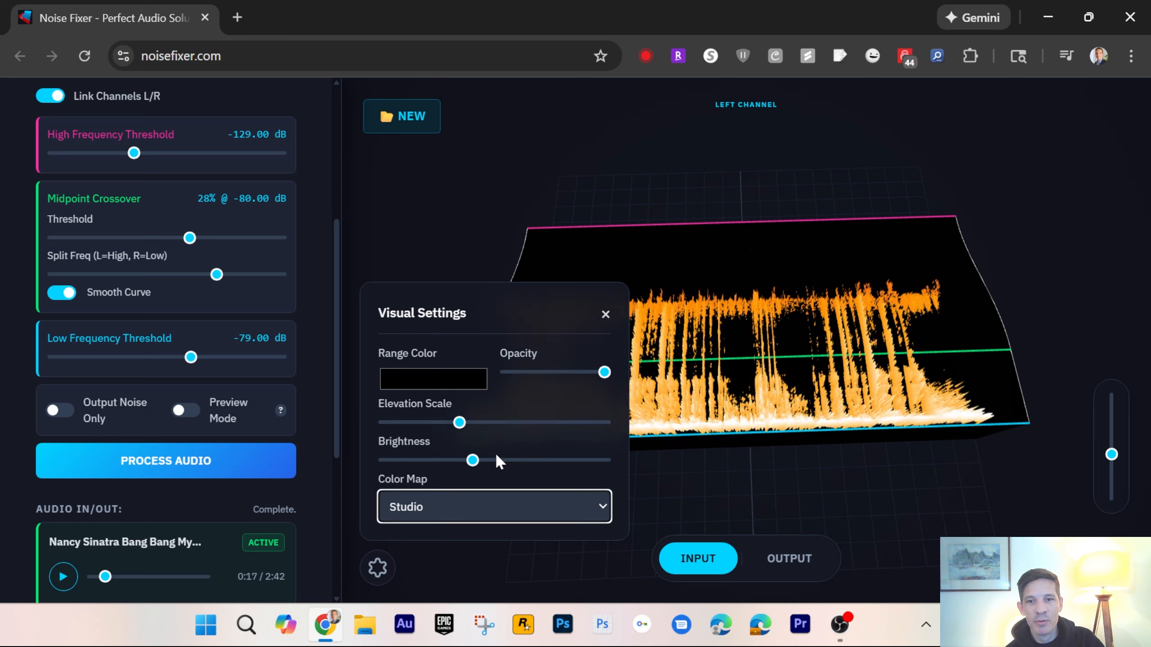
pyautogui.moveTo(473, 461); pyautogui.dragTo(598, 468)
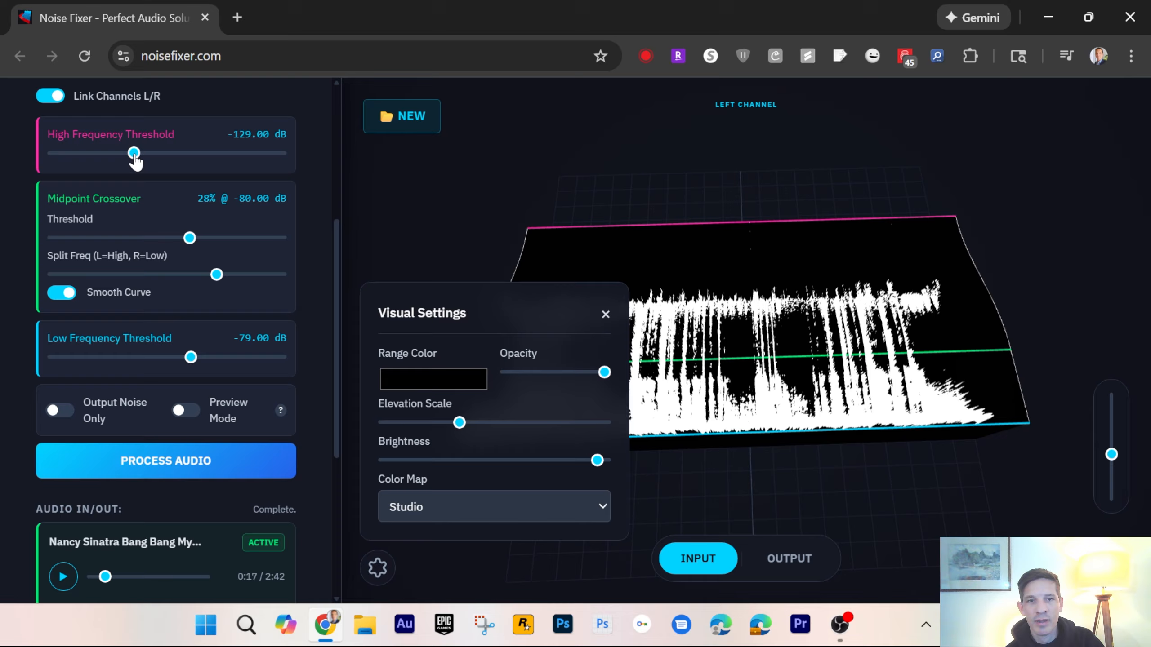
# Set the High Frequency Threshold to -125 dB
pyautogui.moveTo(134, 155); pyautogui.dragTo(139, 157)
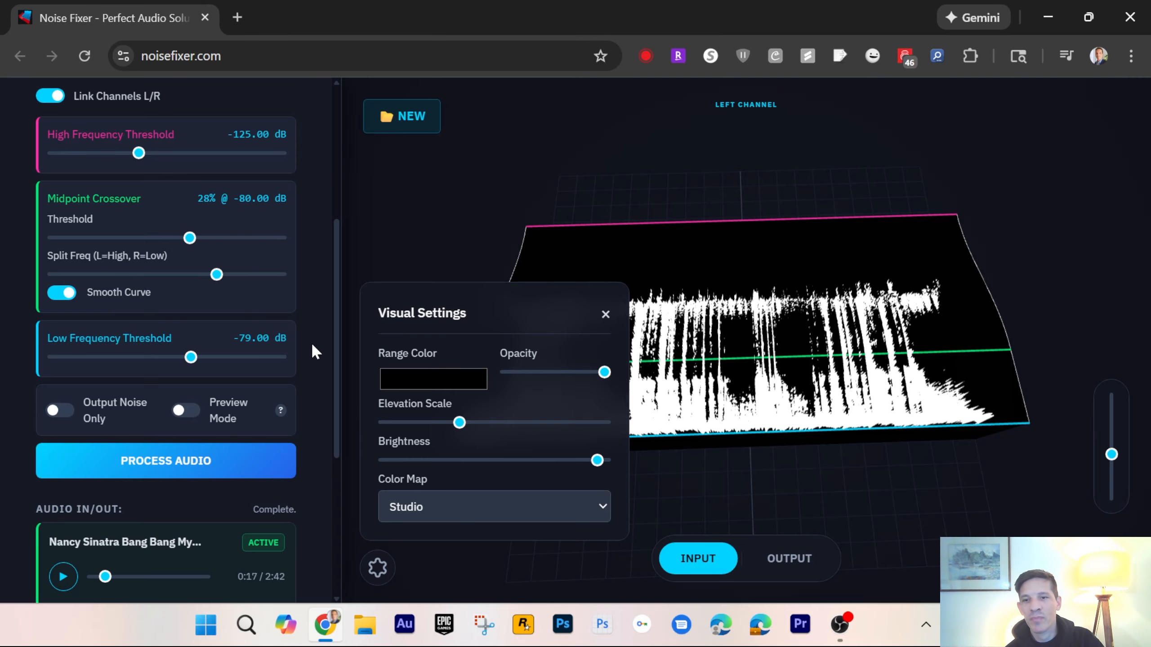
pyautogui.scroll(-2, 311, 342)
pyautogui.scroll(5, 313, 341)
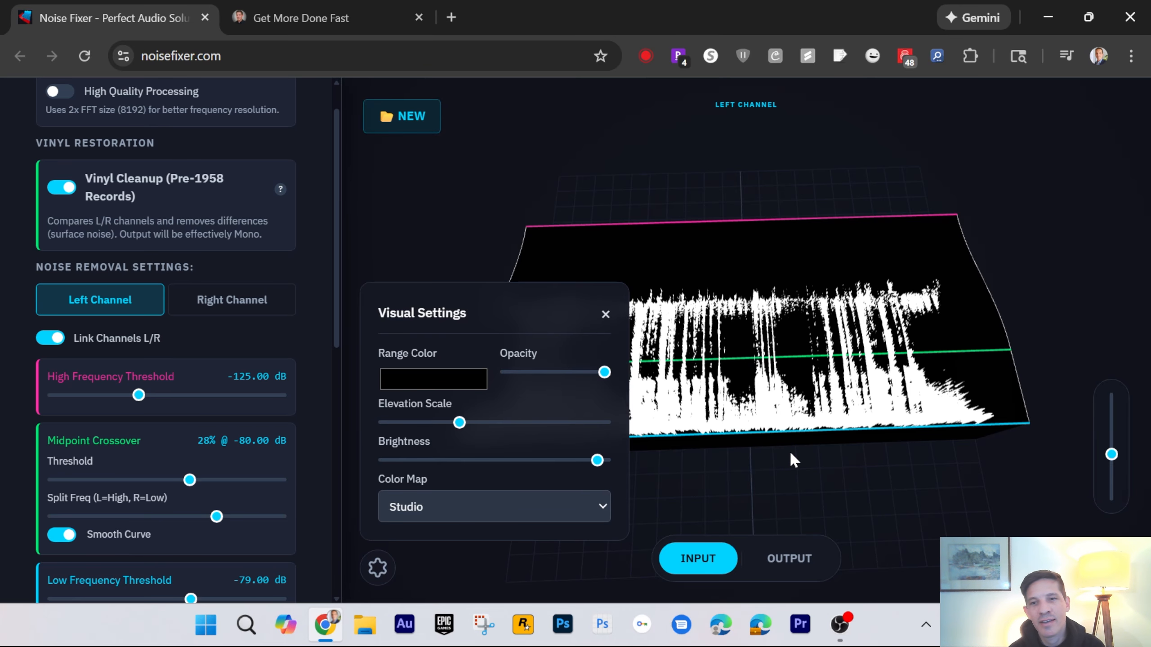
pyautogui.scroll(-4, 272, 281)
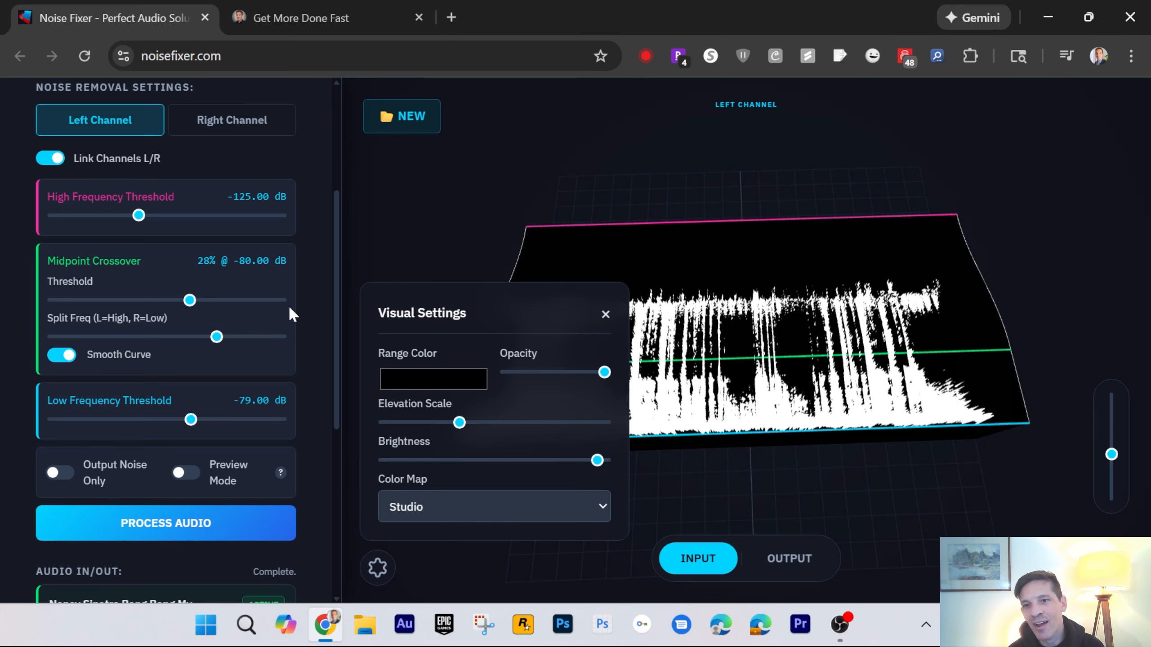
pyautogui.scroll(-5, 294, 318)
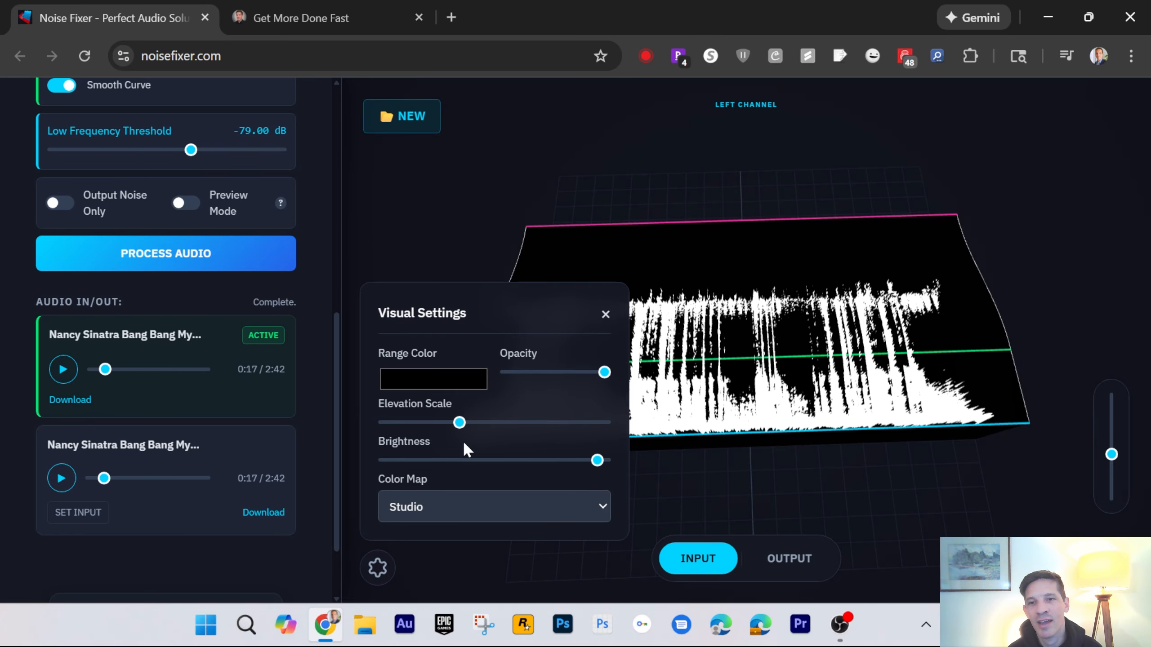
pyautogui.scroll(8, 309, 432)
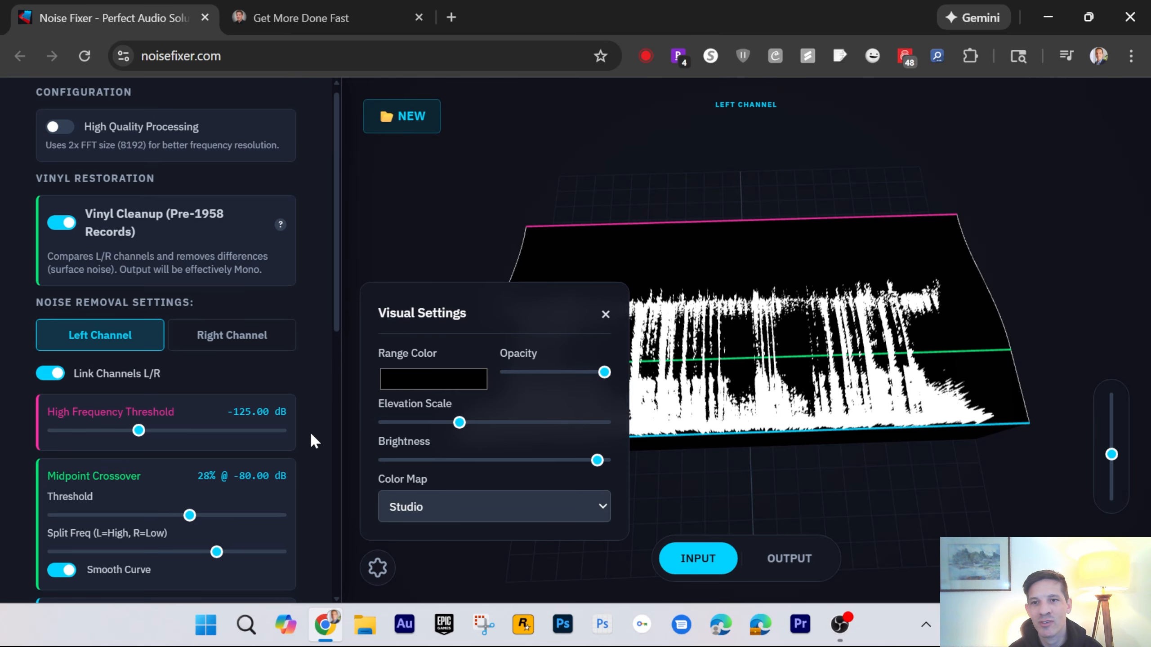